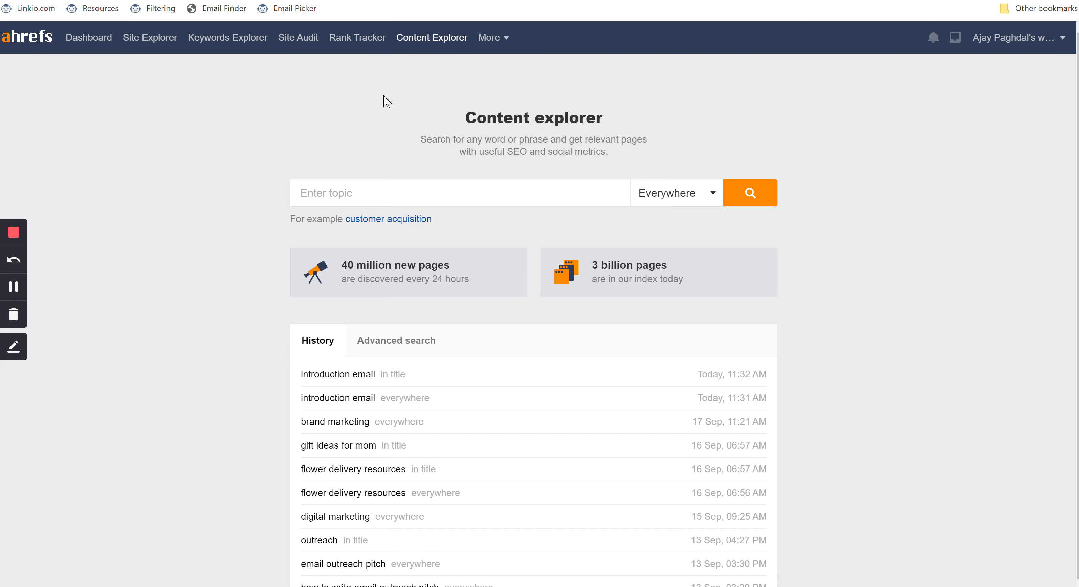
Search Content Explorer for "find email addresses" with the search limited to page titles
click(346, 187)
text(findiemail addresses")
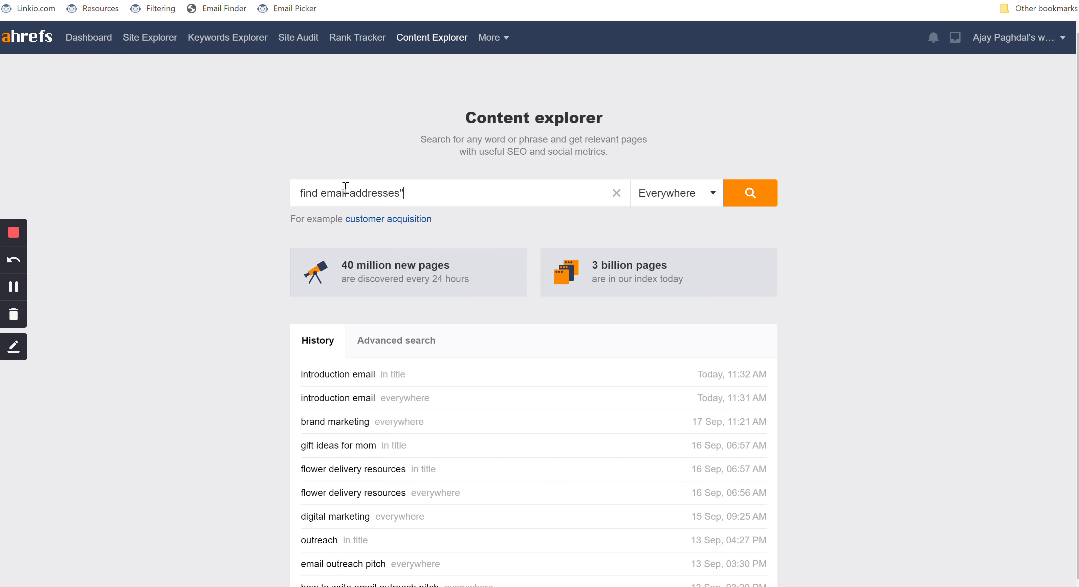
click(676, 197)
click(670, 235)
click(749, 193)
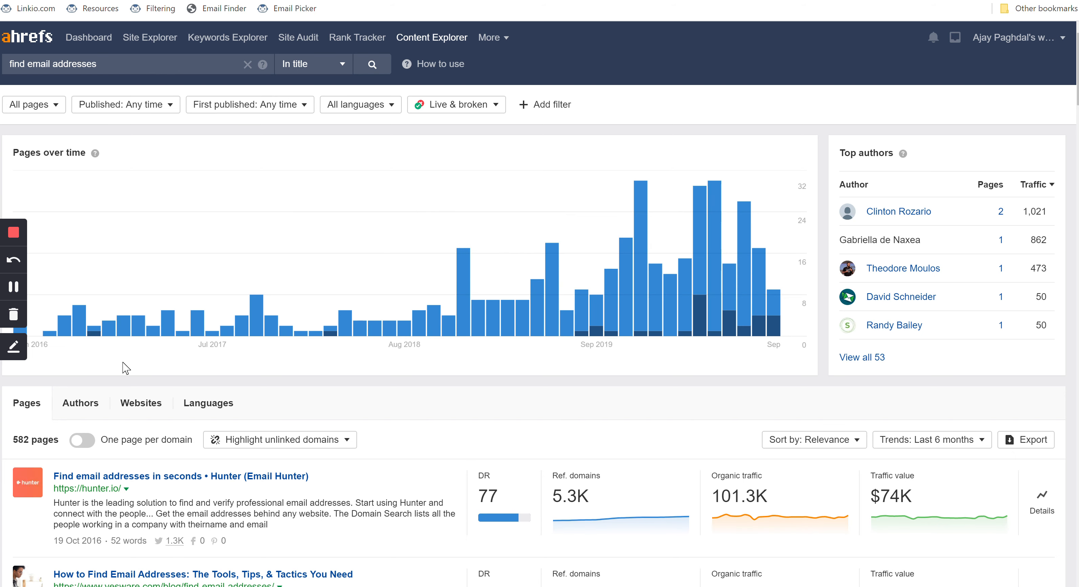
Limit the search results to one page per domain and look over the listed pages
scroll(126, 369, down, 2)
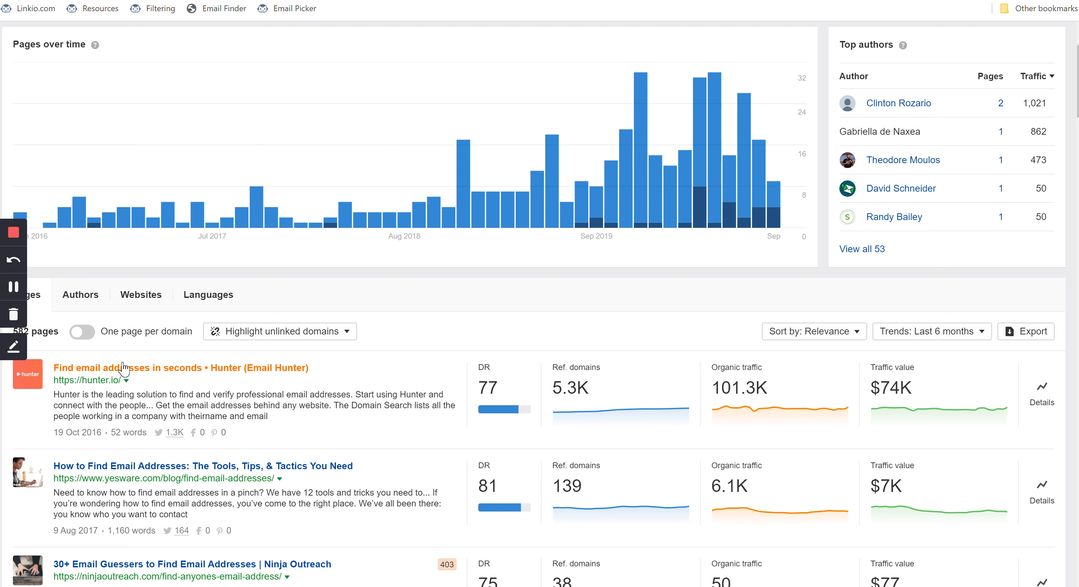
click(83, 332)
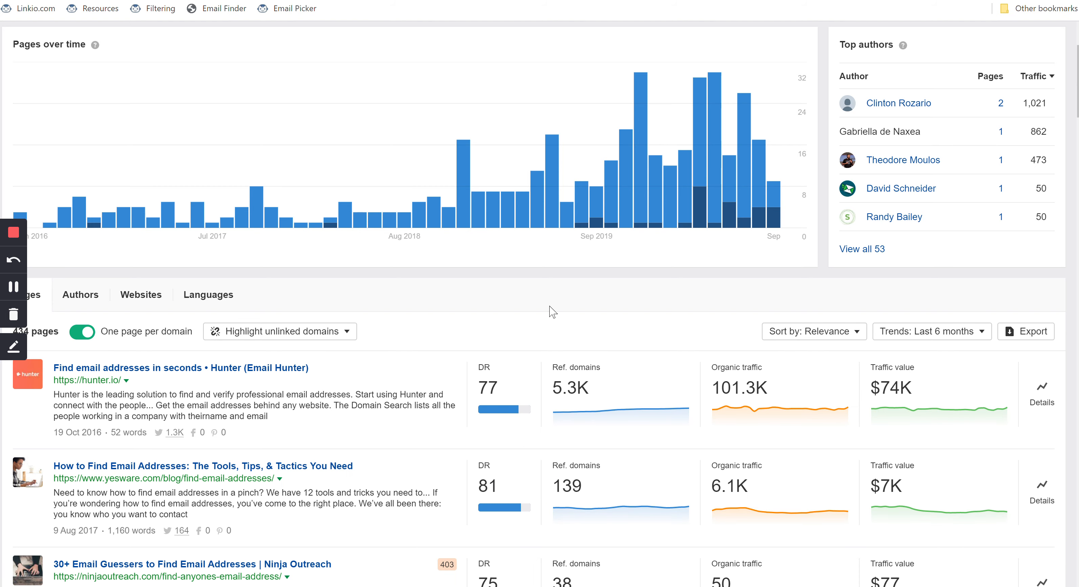
scroll(557, 310, down, 5)
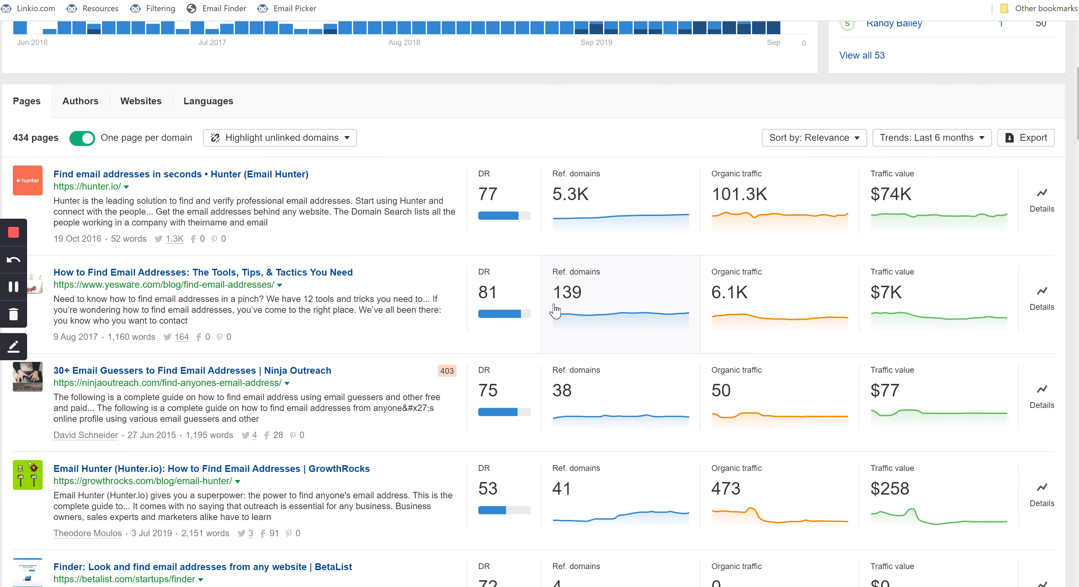
scroll(549, 214, up, 6)
scroll(397, 248, down, 4)
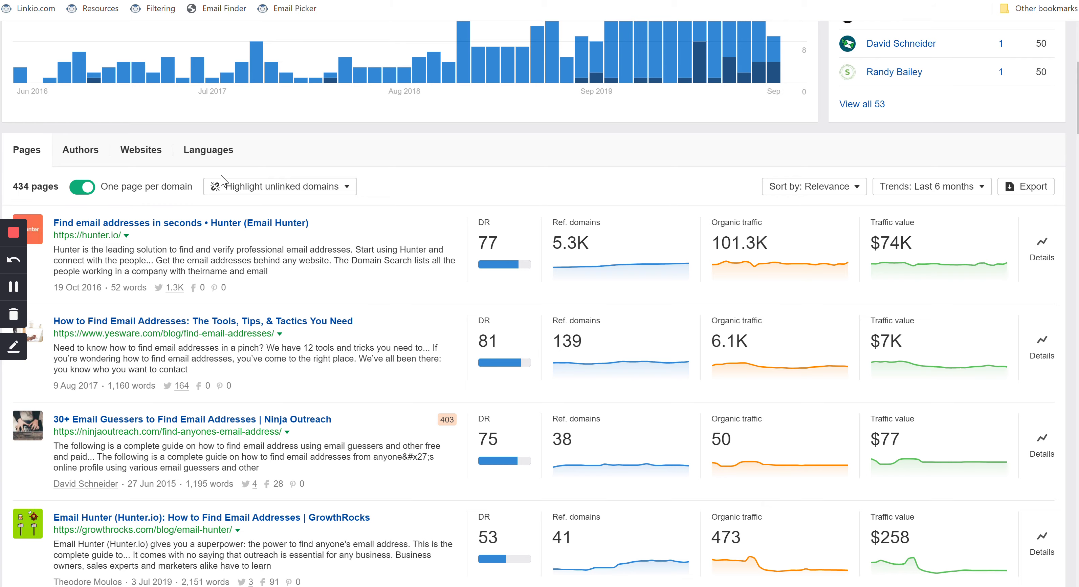
scroll(218, 176, up, 6)
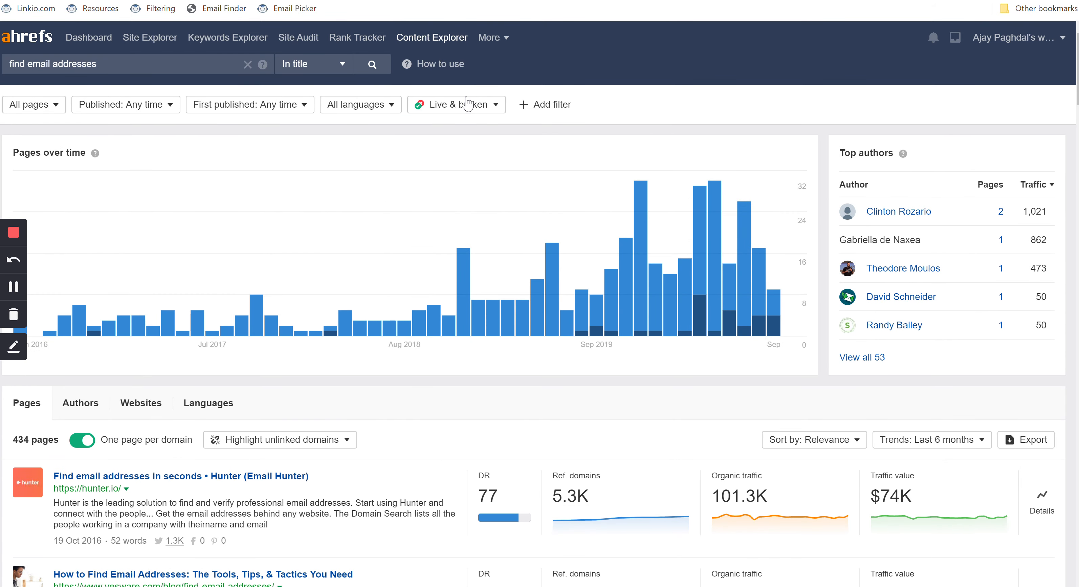
Filter the results to only live pages with a domain rating from 20
click(434, 111)
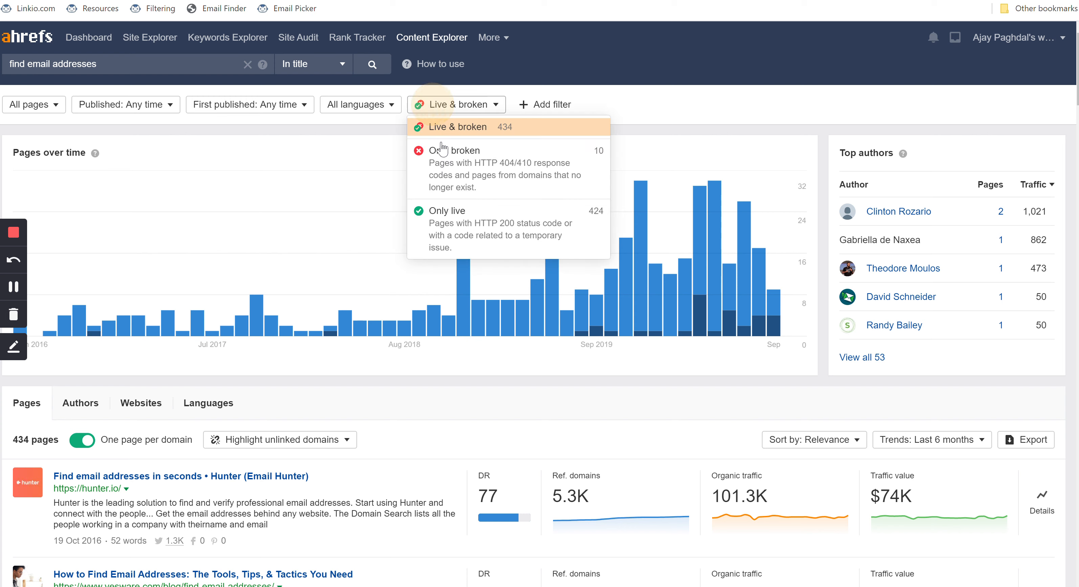
click(450, 227)
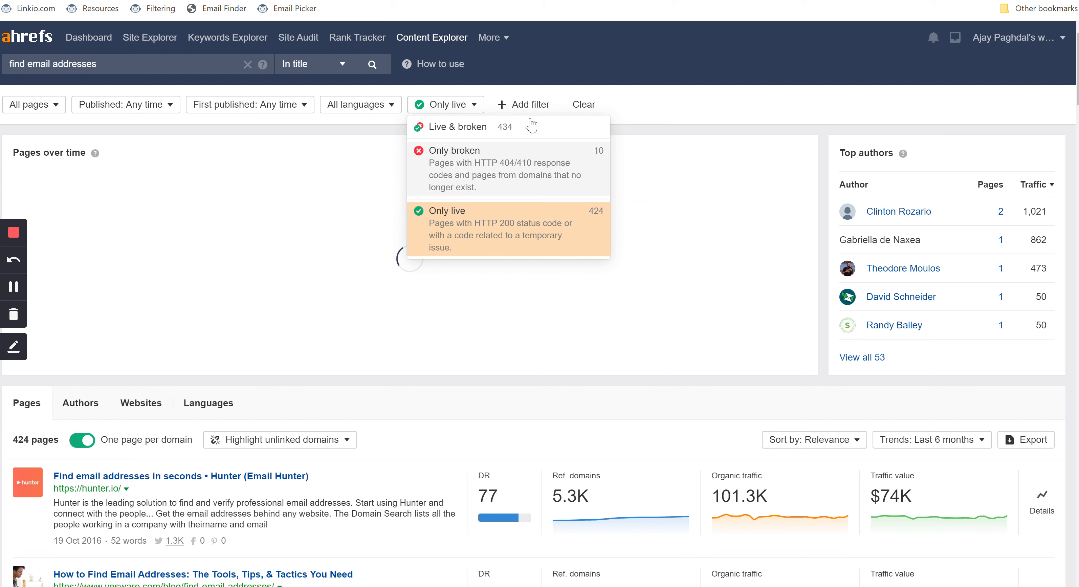
click(535, 109)
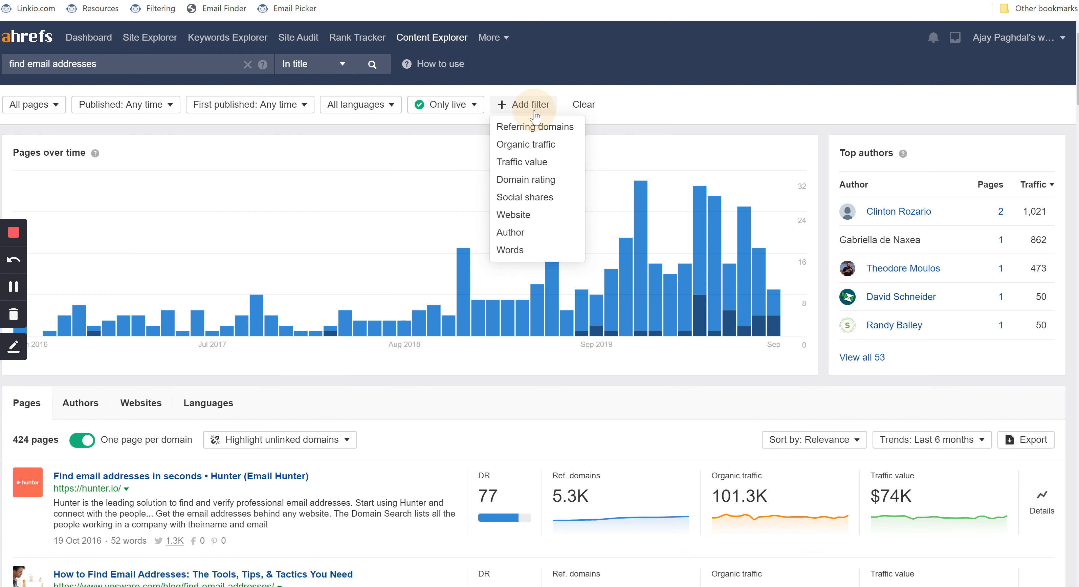
click(523, 180)
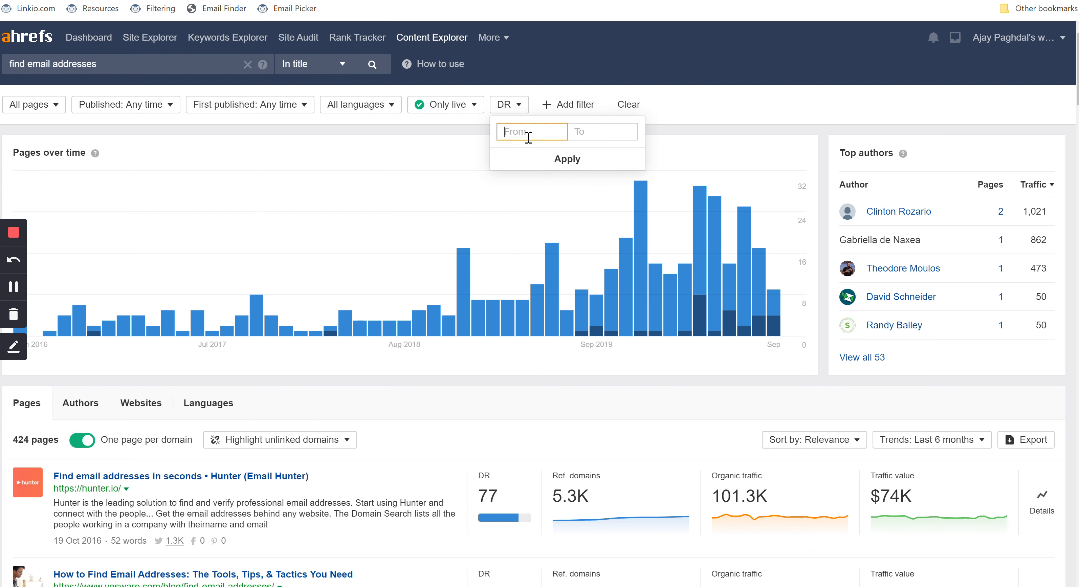
click(568, 160)
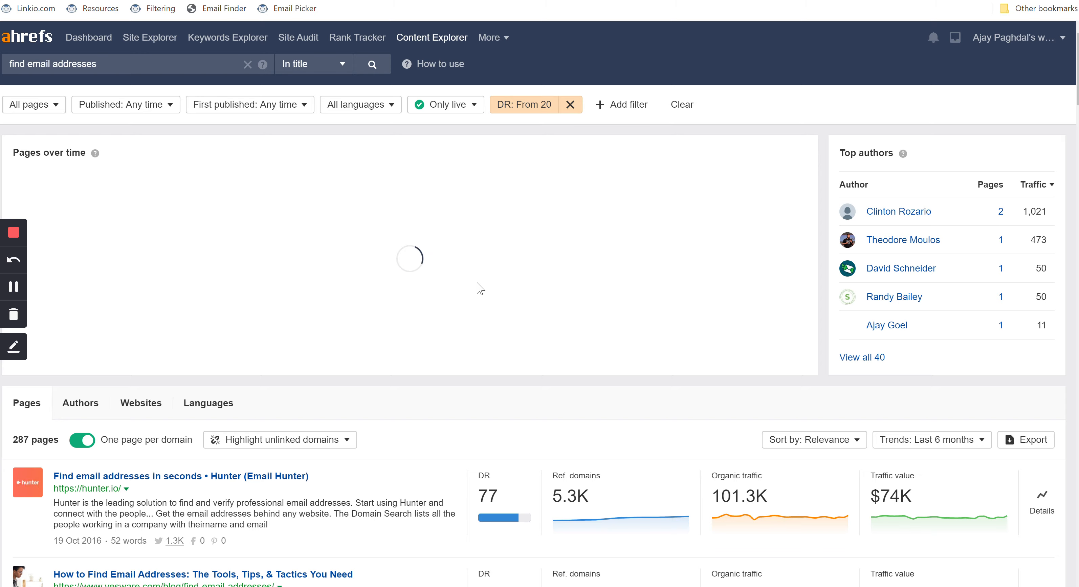
Export all rows of the filtered one-page-per-domain list to CSV with Excel (UTF-16) encoding
scroll(481, 289, down, 1)
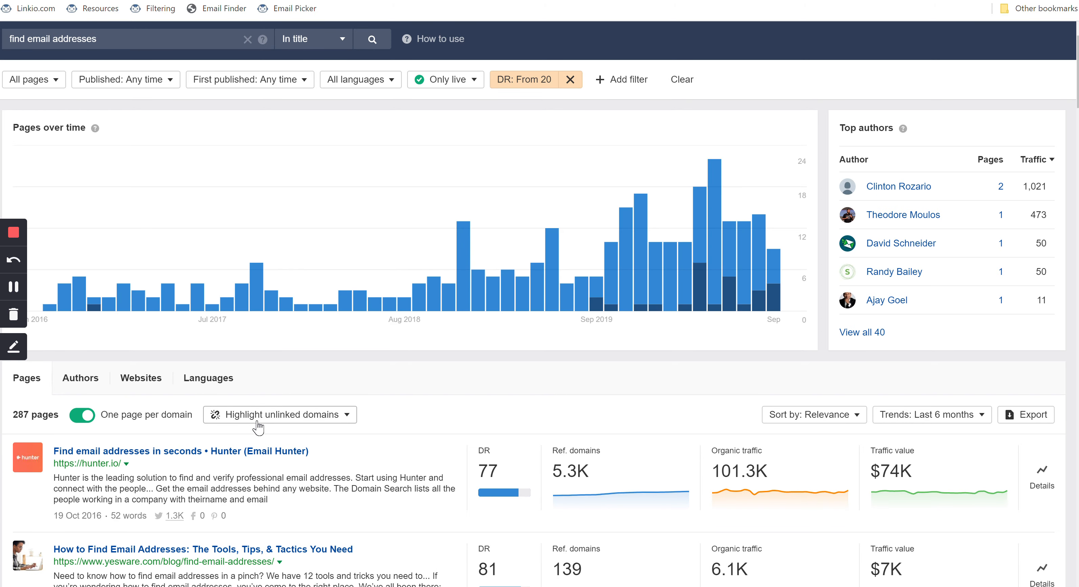
click(1041, 419)
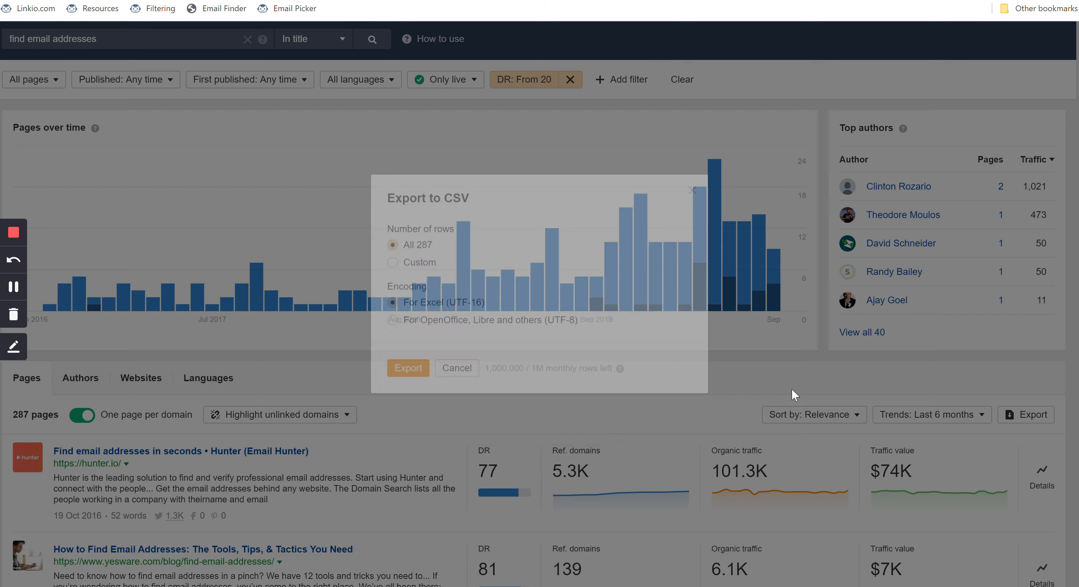
click(413, 432)
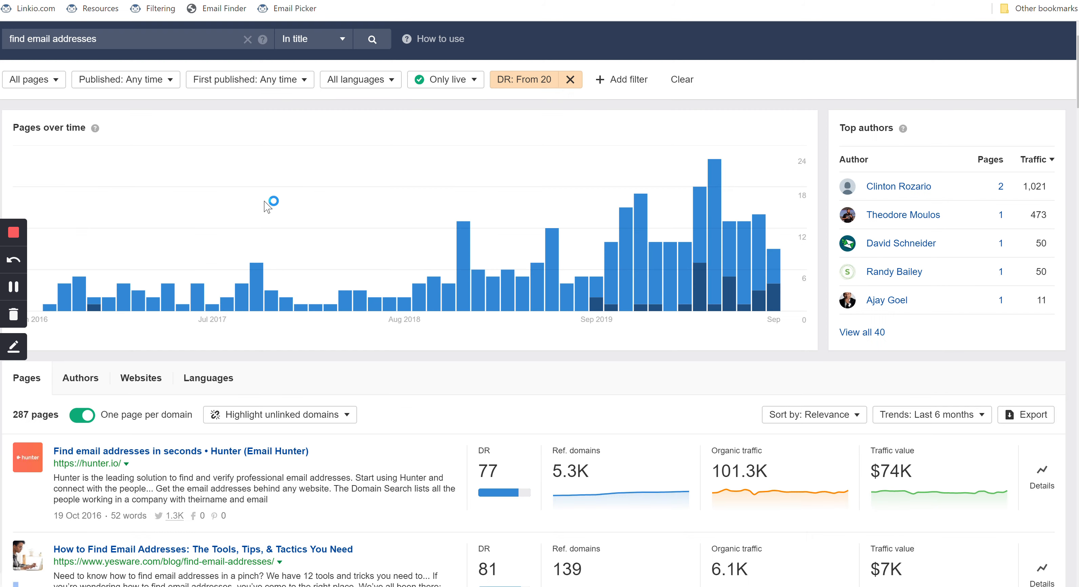
click(132, 44)
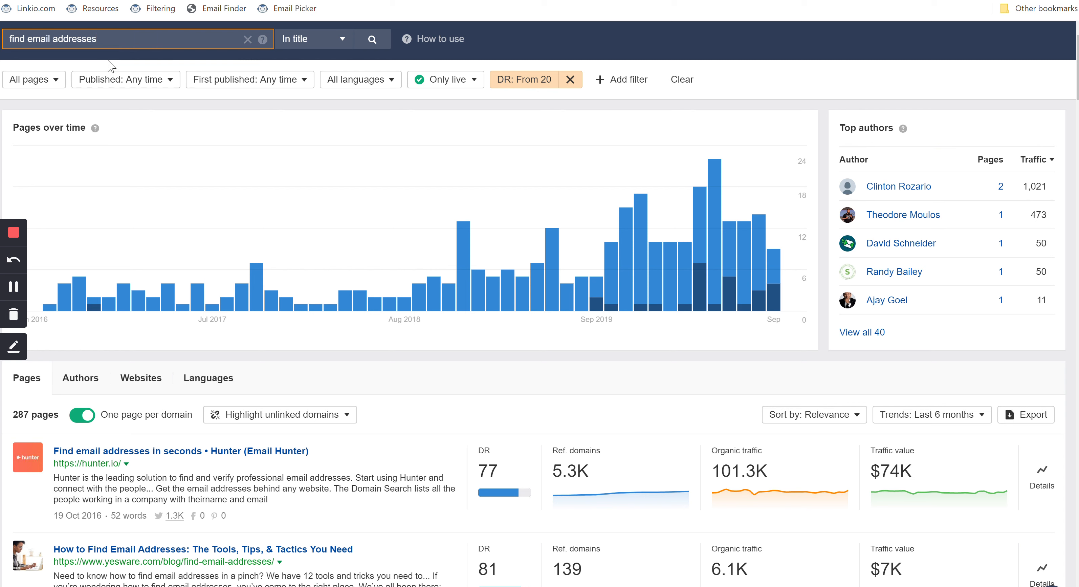
click(11, 289)
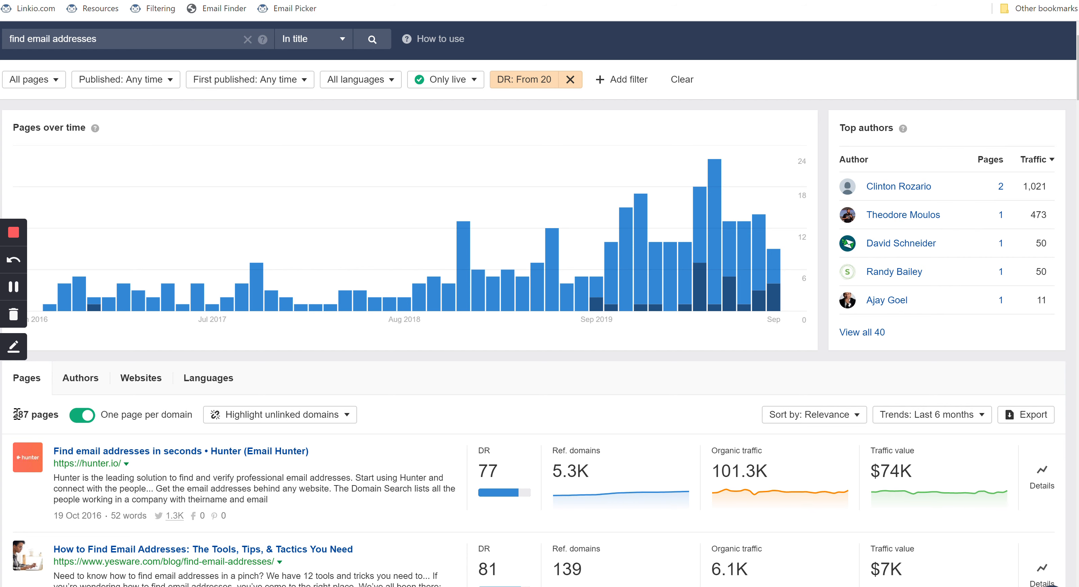
Turn off the one-page-per-domain limit and export all rows to CSV with Excel (UTF-16) encoding
click(82, 417)
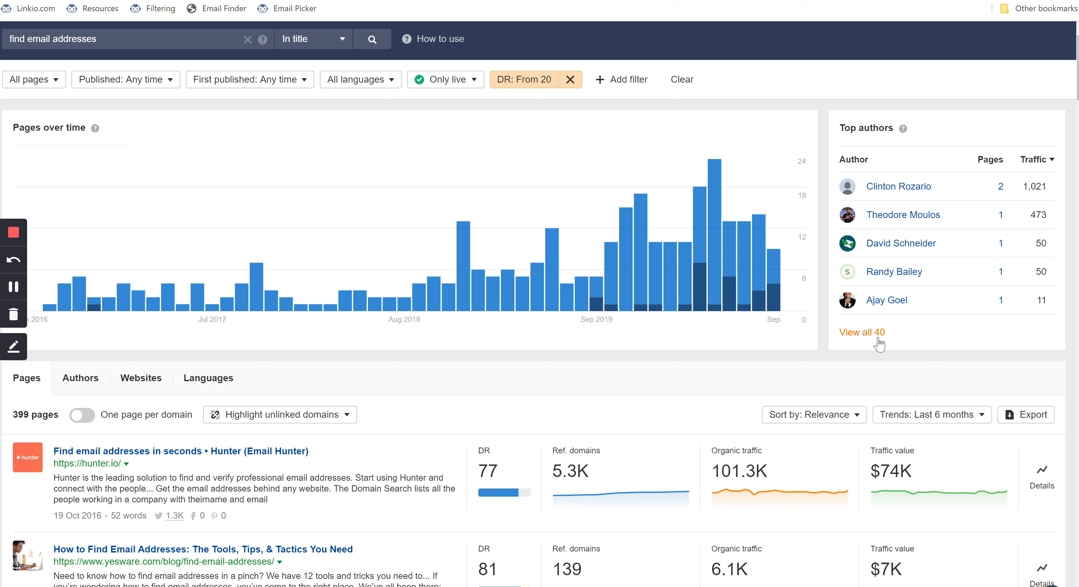
click(1043, 424)
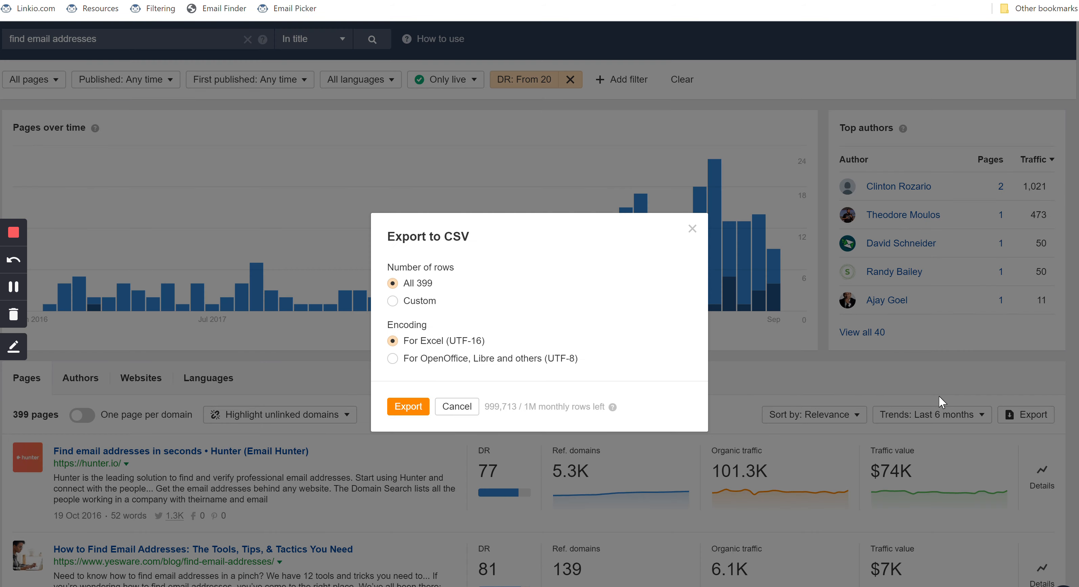
click(410, 406)
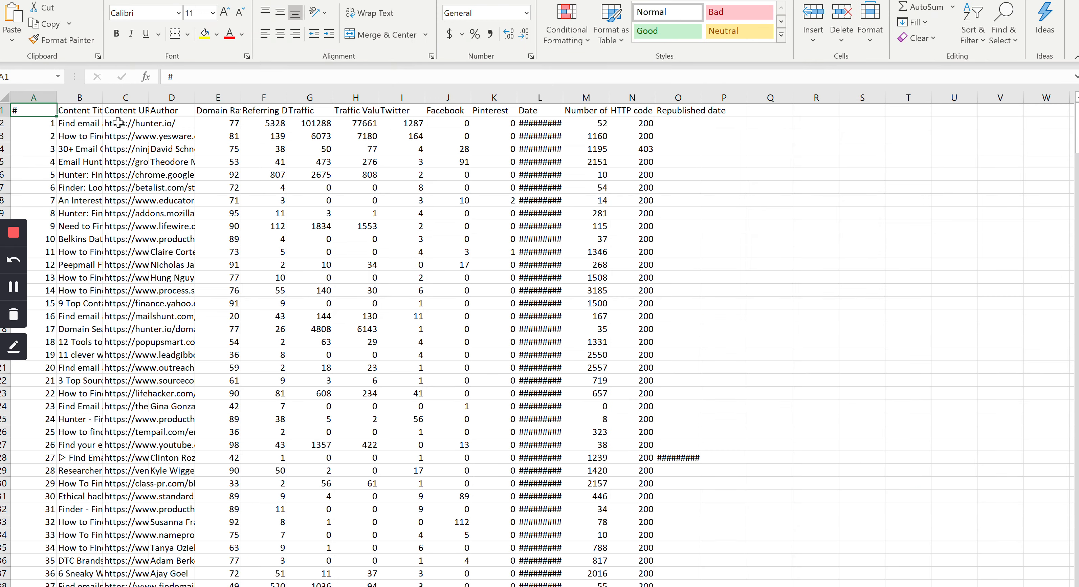
Copy the content URLs from C2 down to the last row of the exported Excel sheet, and return to the browser
click(120, 123)
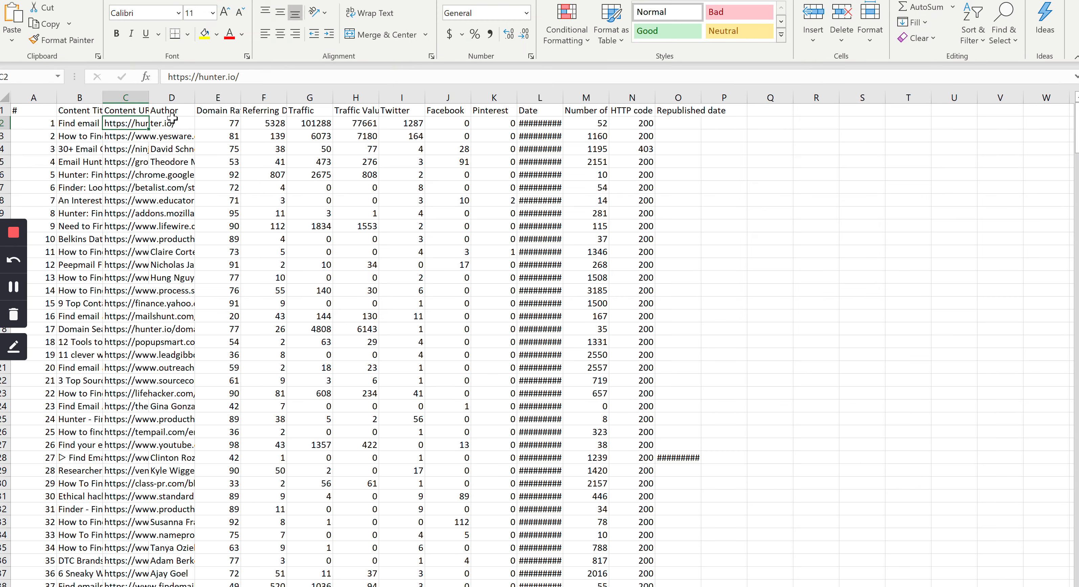
scroll(173, 121, down, 20)
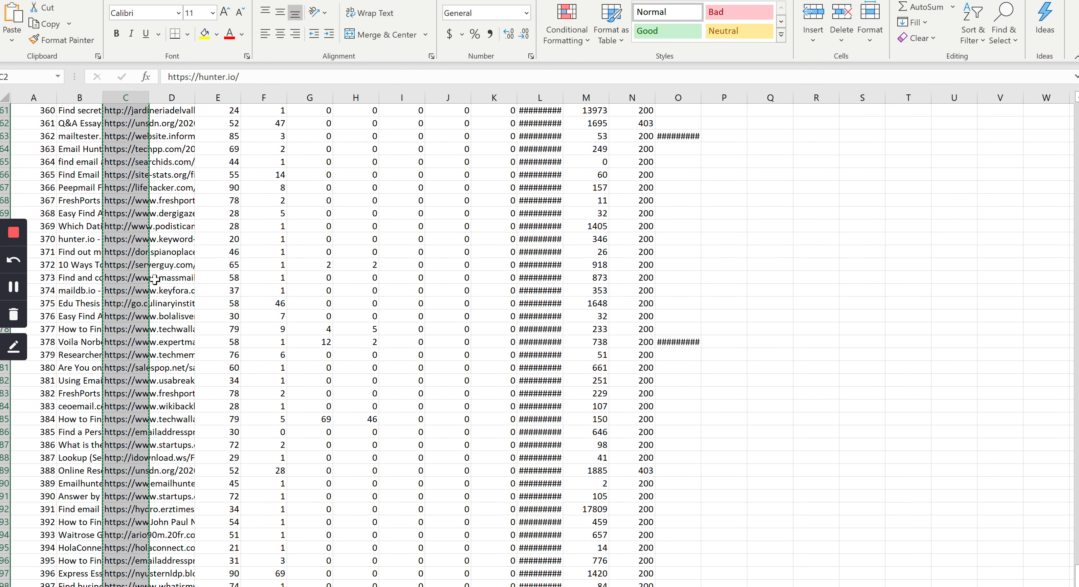
key(alt+Tab)
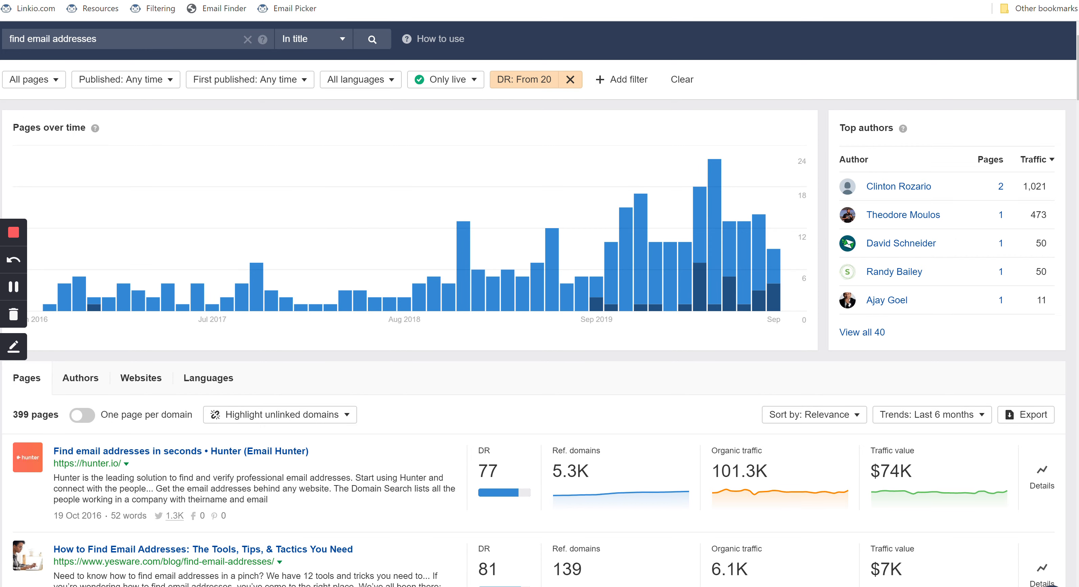
Open Linkio's Link Prospect Filtering Tool in a new browser tab, paste the copied URLs into its list box and upload them
key(ctrl+t)
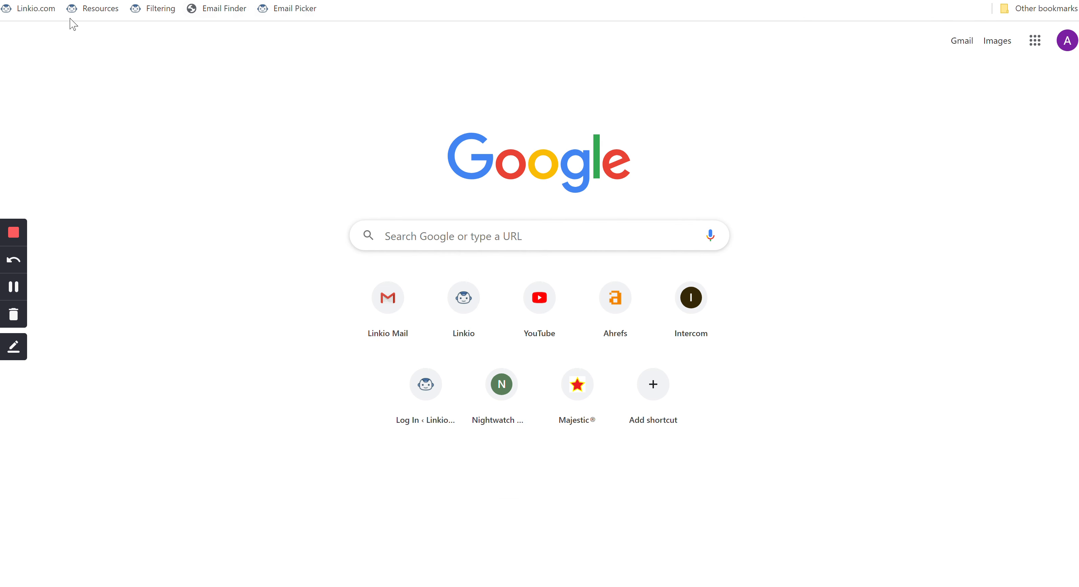
click(143, 16)
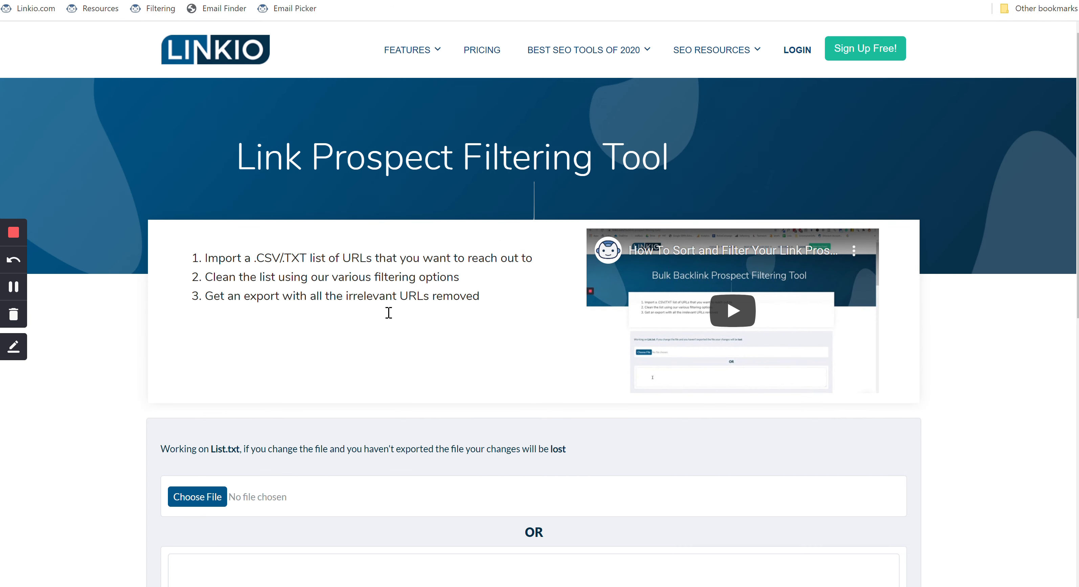
scroll(296, 240, down, 5)
click(265, 381)
key(ctrl+v)
click(896, 462)
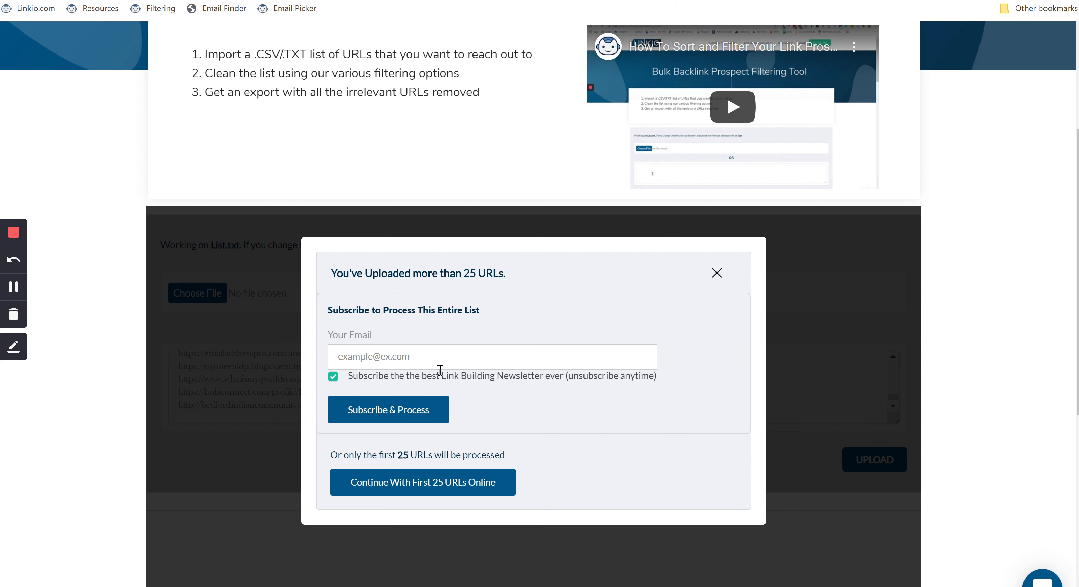
Enter the subscriber's e-mail address and subscribe to process the entire URL list
click(397, 362)
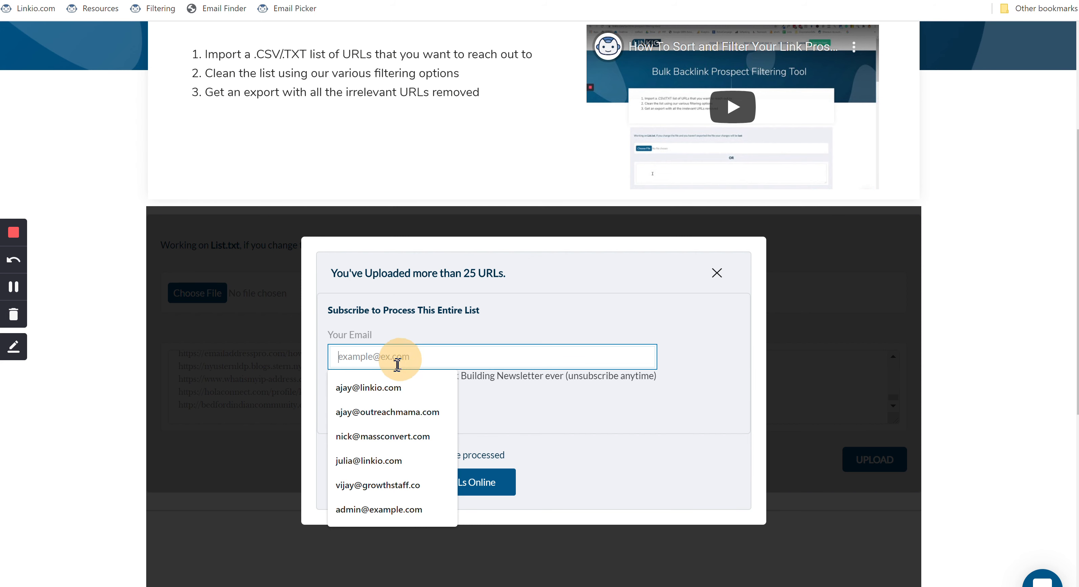
click(380, 387)
click(358, 417)
Look through the uploaded URL list and the filtering sections offered below it
scroll(300, 253, down, 1)
scroll(82, 396, down, 1)
scroll(82, 396, up, 1)
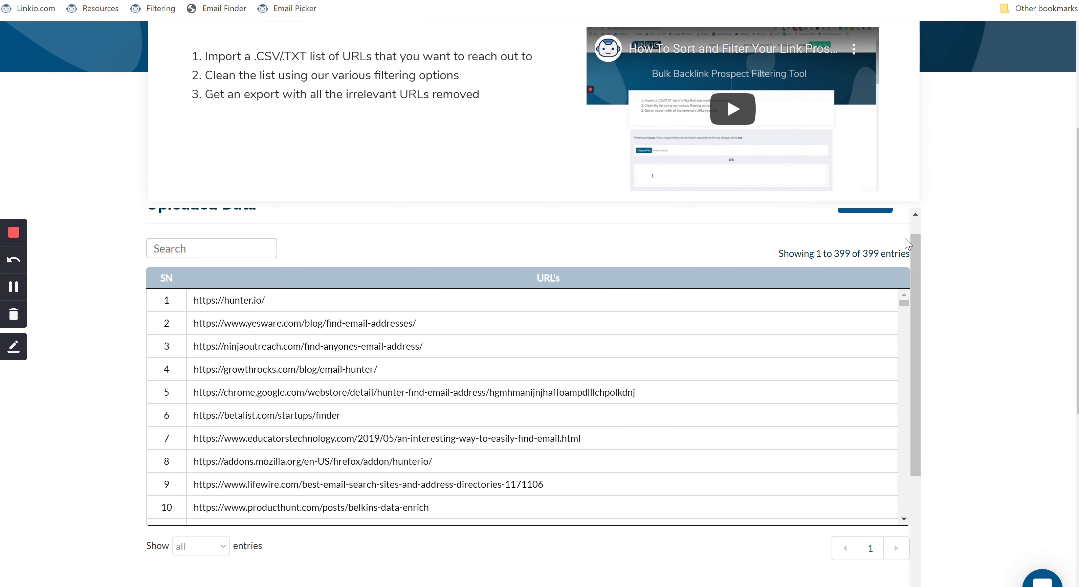
scroll(956, 294, down, 2)
scroll(658, 303, down, 7)
scroll(658, 303, down, 5)
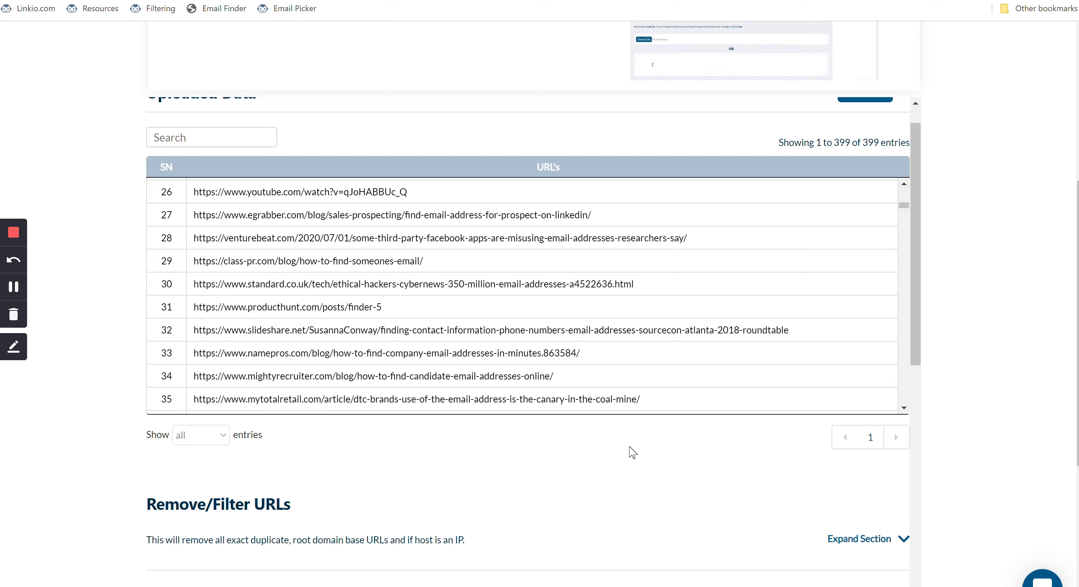
scroll(632, 450, down, 4)
scroll(990, 456, down, 3)
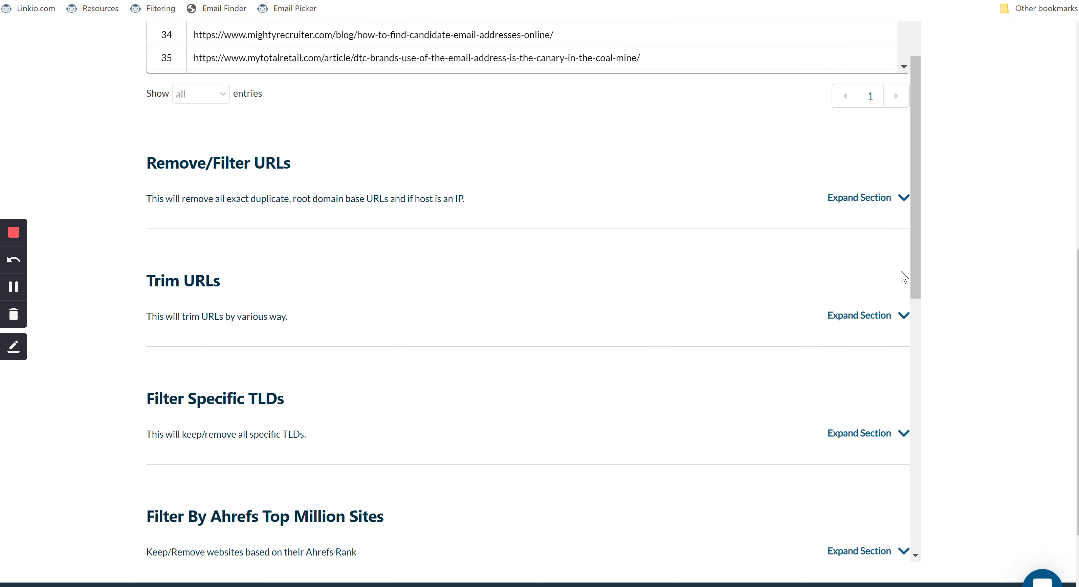
Process the Remove/Filter URLs section for root based domains, IP hosts and URLs with more than 150 characters
click(872, 205)
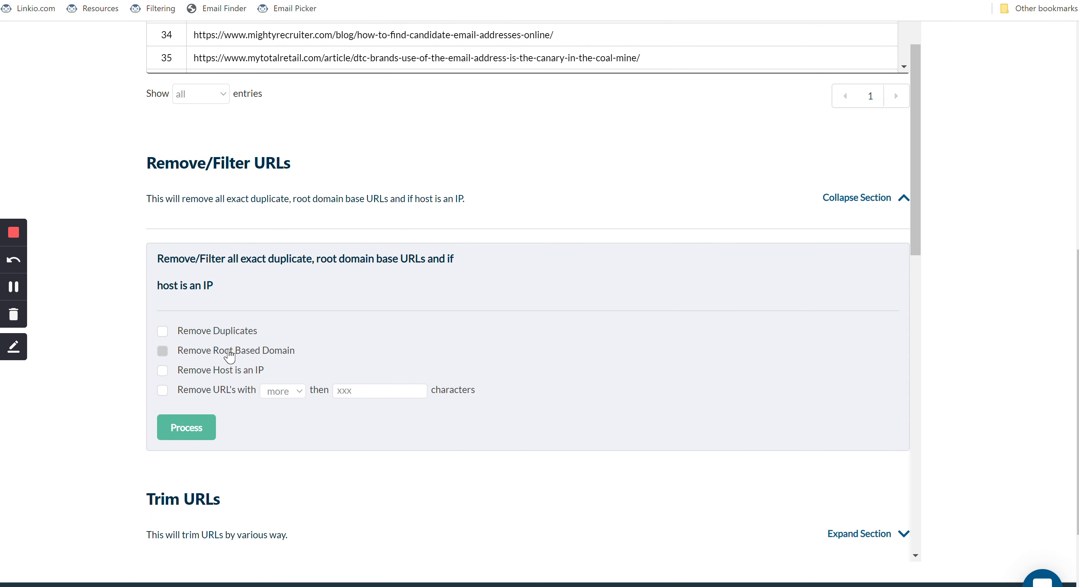
click(168, 353)
click(167, 374)
click(163, 391)
click(363, 392)
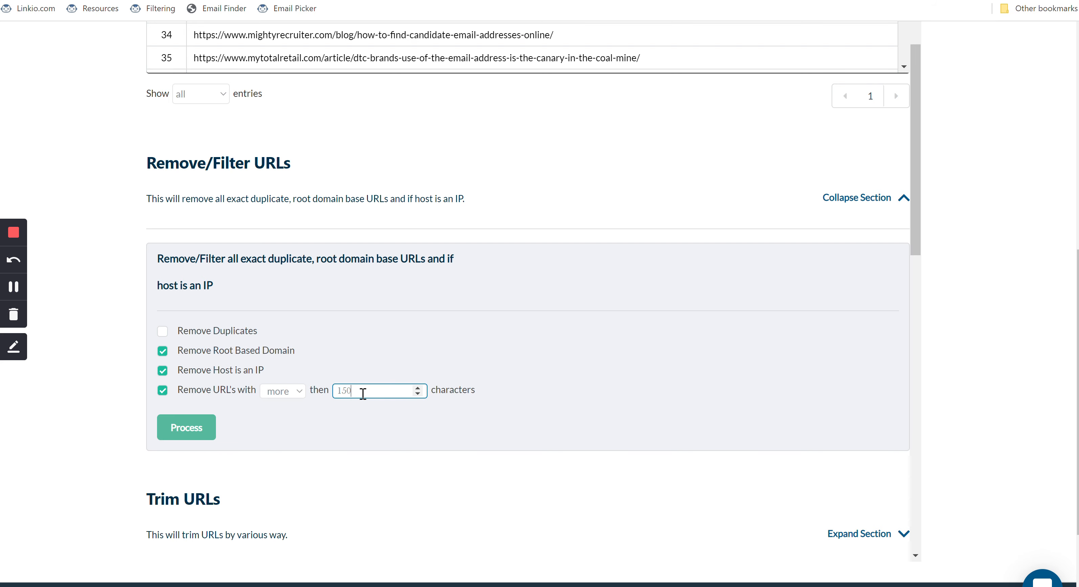
click(204, 423)
Examine the URLs selected for removal and the reason given for each one
scroll(204, 423, down, 2)
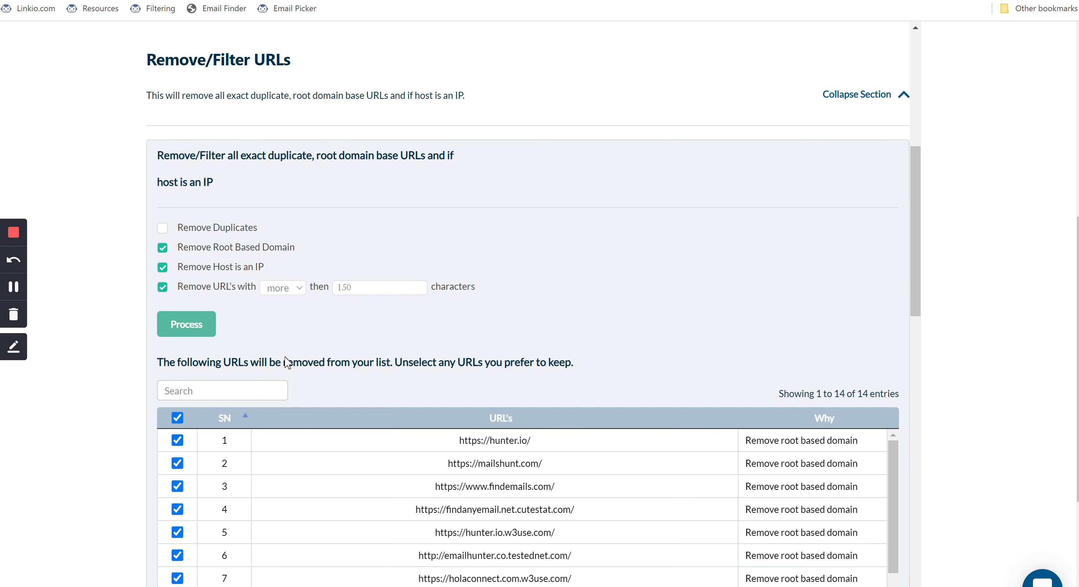
scroll(316, 357, down, 2)
scroll(288, 363, down, 1)
scroll(427, 365, down, 3)
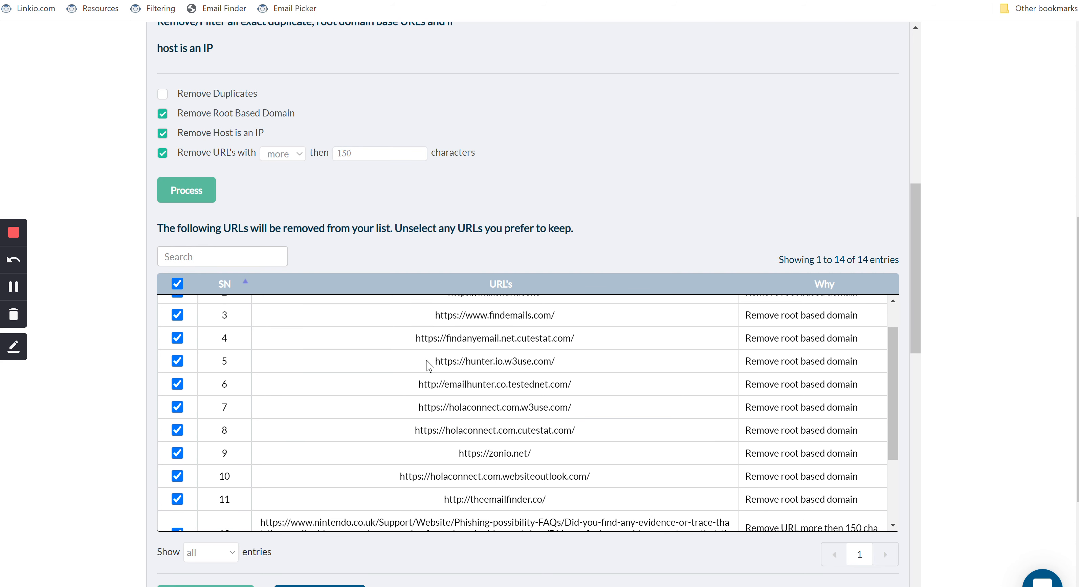
scroll(428, 364, down, 1)
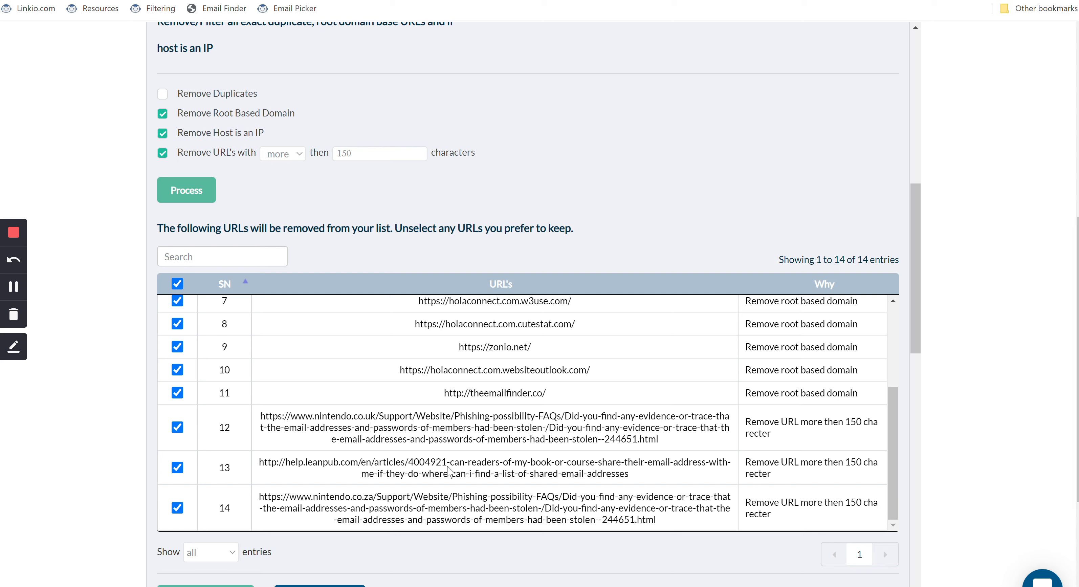
Confirm the removal of the selected root-domain URLs and URLs with more than 150 characters
scroll(444, 507, down, 2)
click(193, 511)
scroll(484, 380, down, 6)
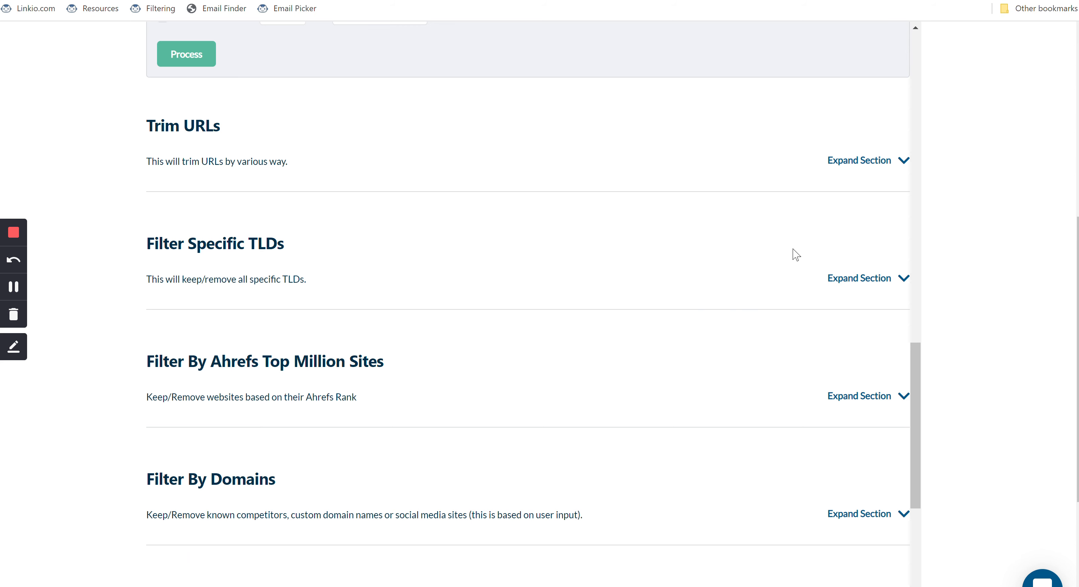
In Filter Specific TLDs, mark all non-English country TLDs and all sponsor TLDs
click(860, 279)
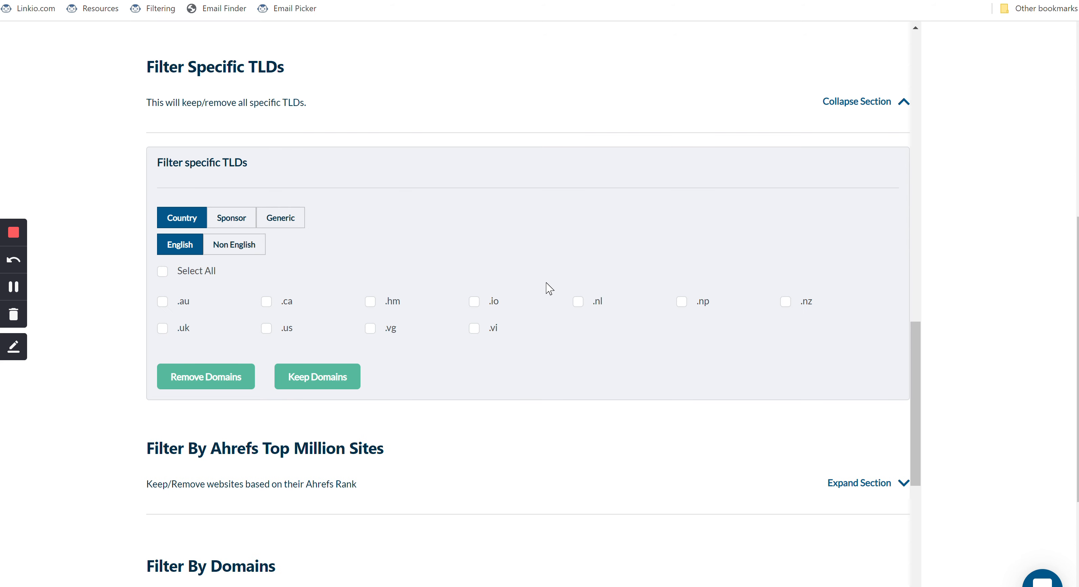
click(254, 251)
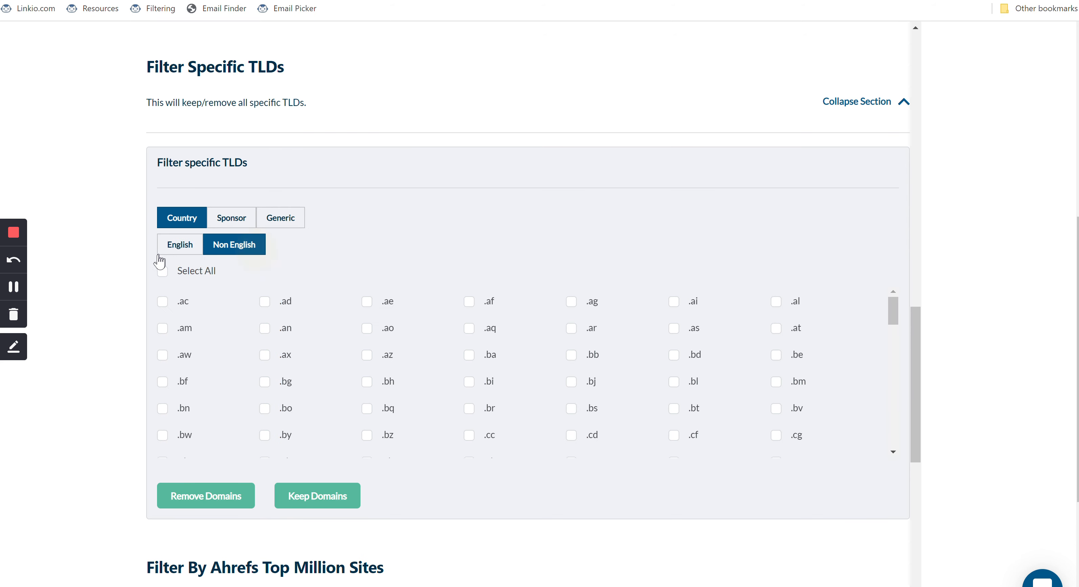
click(162, 272)
click(230, 219)
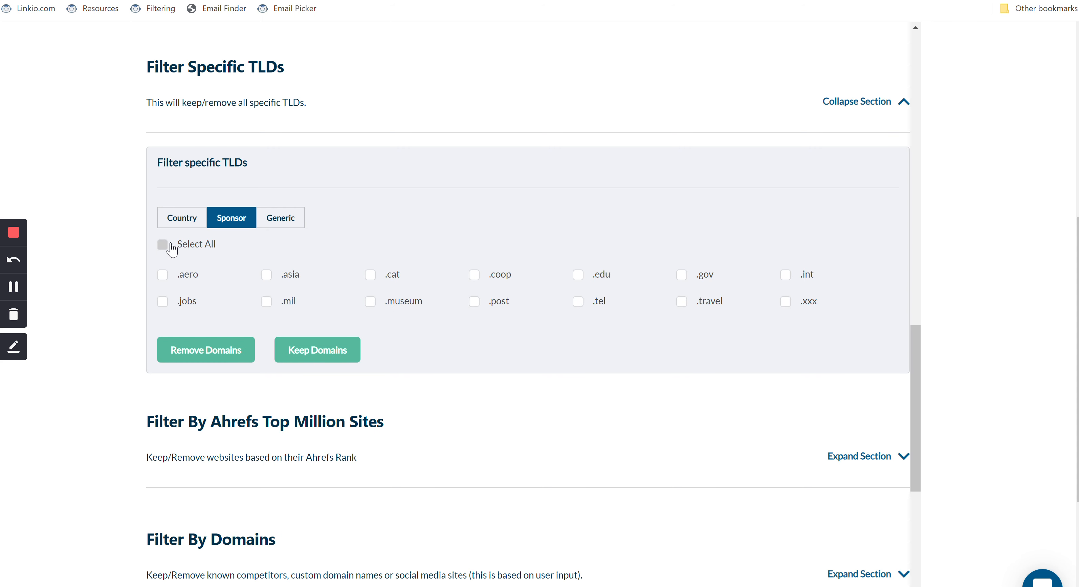
click(163, 244)
Mark the common generic TLDs .info and .xyz and list the URLs on all marked TLDs for removal
click(282, 221)
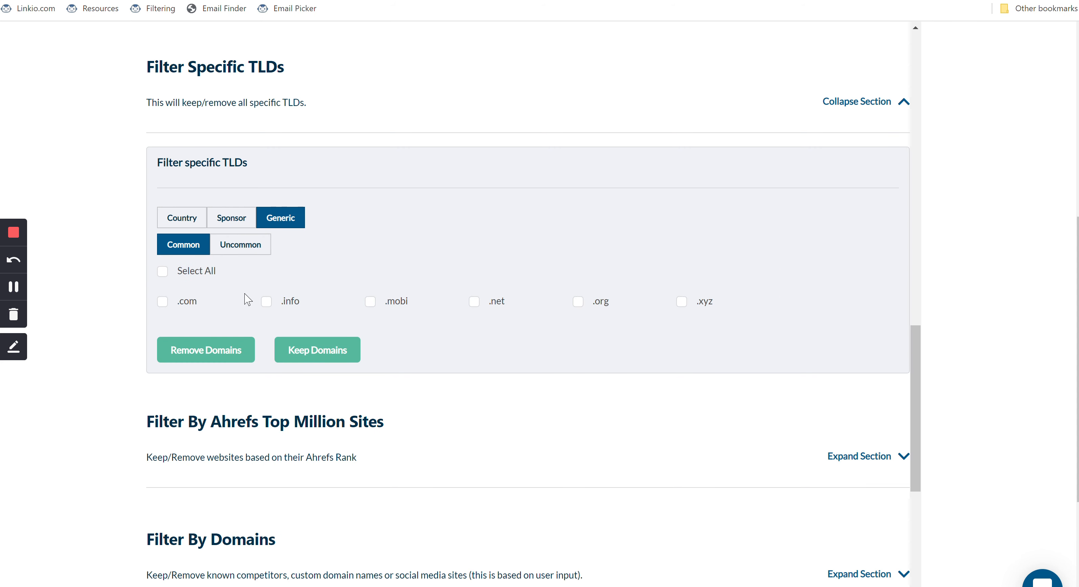
click(269, 305)
click(683, 302)
click(224, 352)
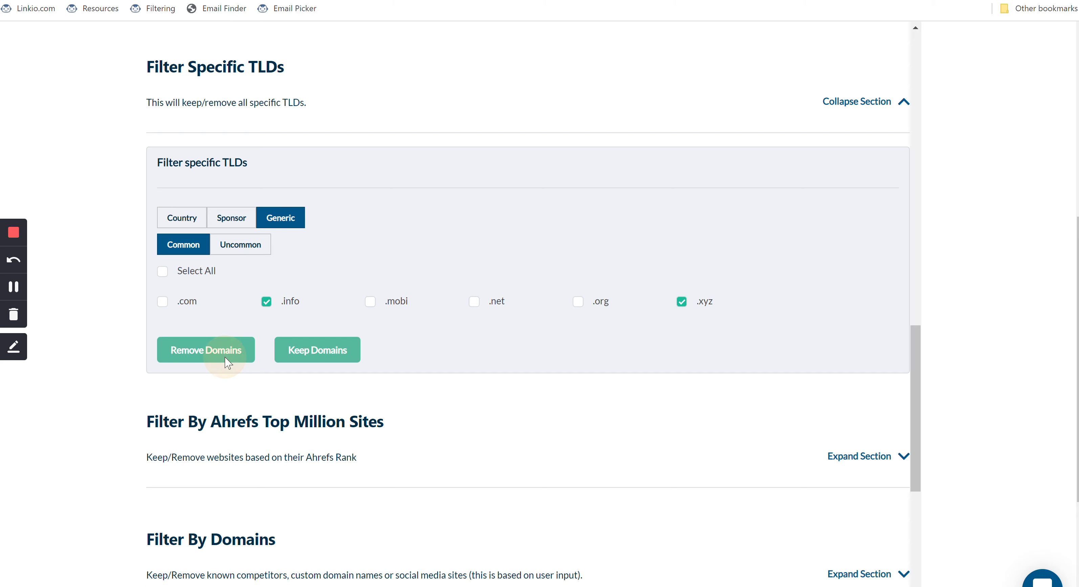
scroll(472, 280, down, 6)
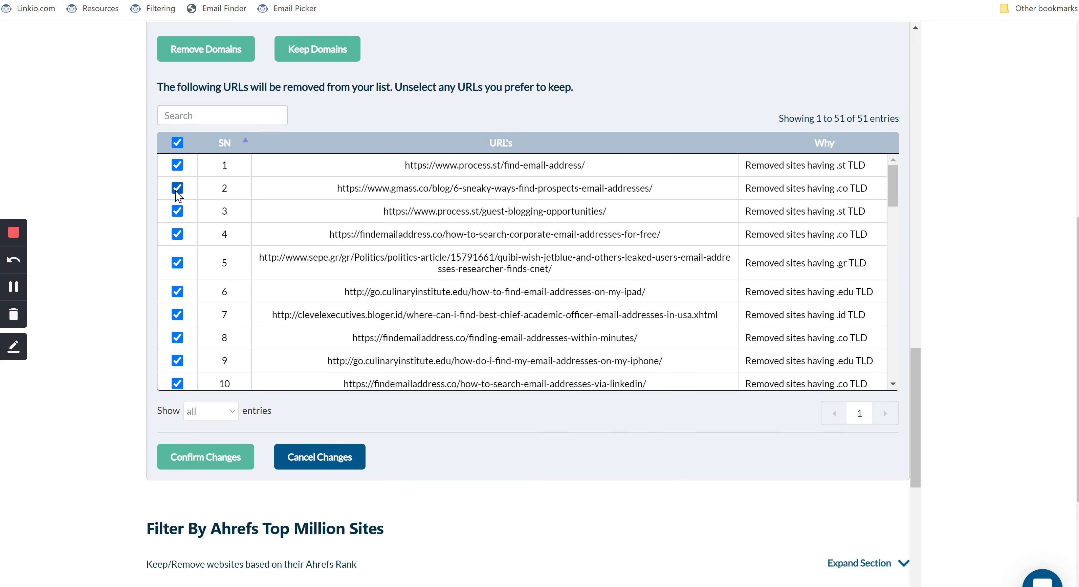
scroll(283, 111, up, 2)
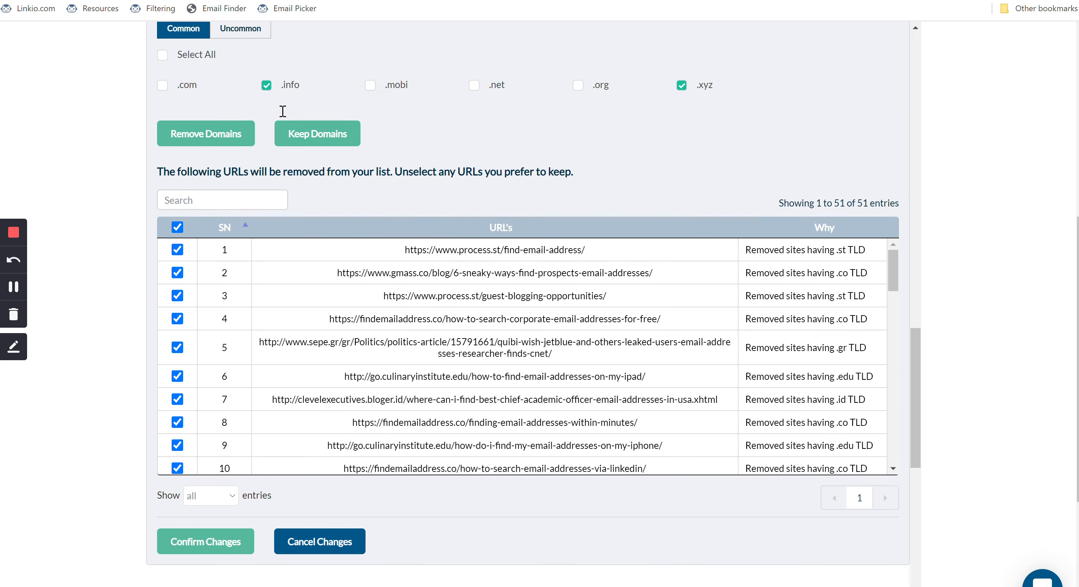
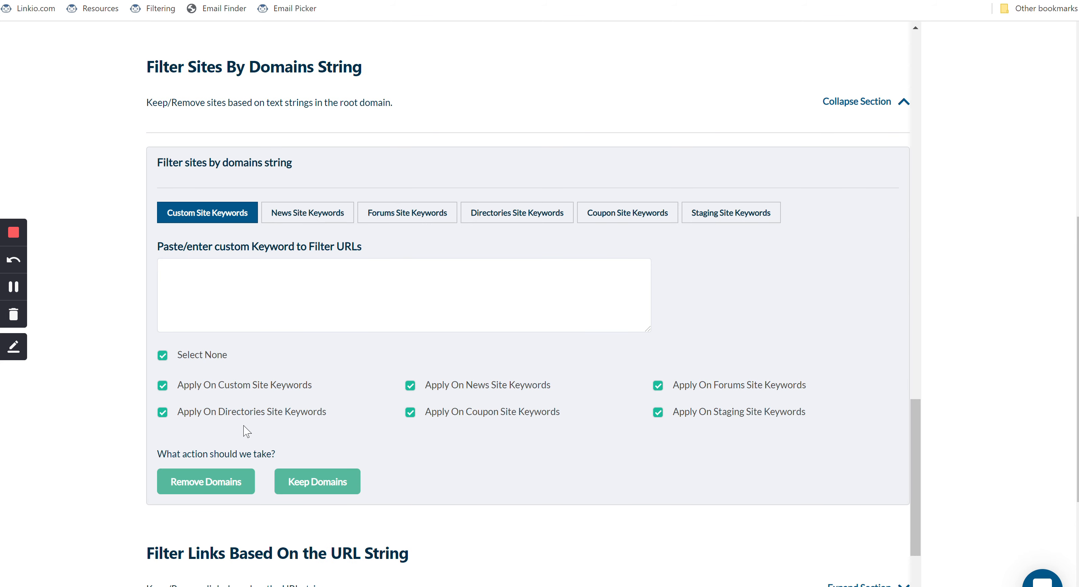
Check the news, forums and directories keywords for domain strings, and list matching domains for removal with all keyword groups applied
click(285, 212)
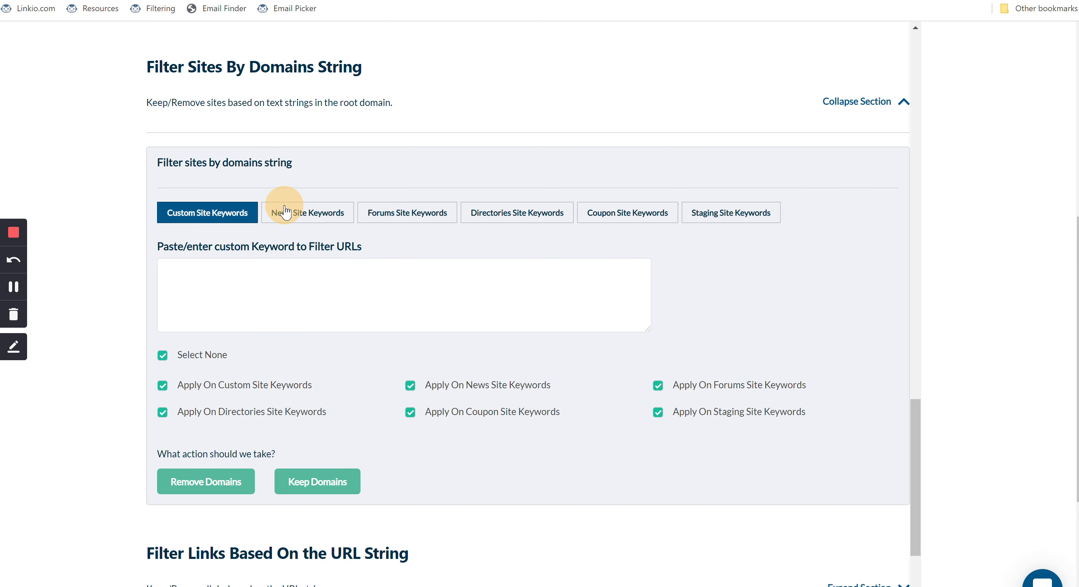
click(382, 214)
click(505, 216)
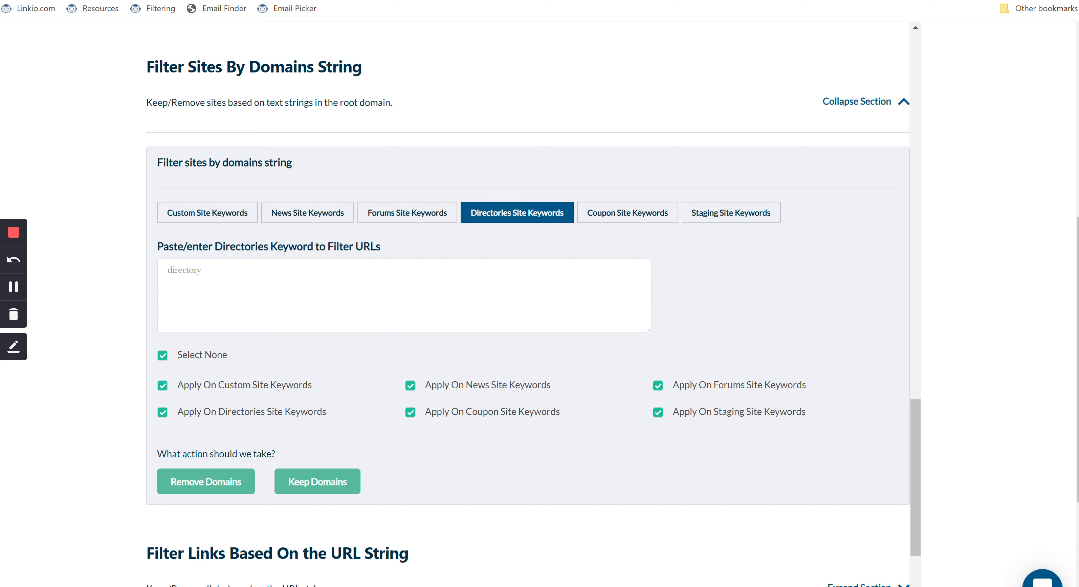
click(212, 482)
scroll(345, 321, down, 3)
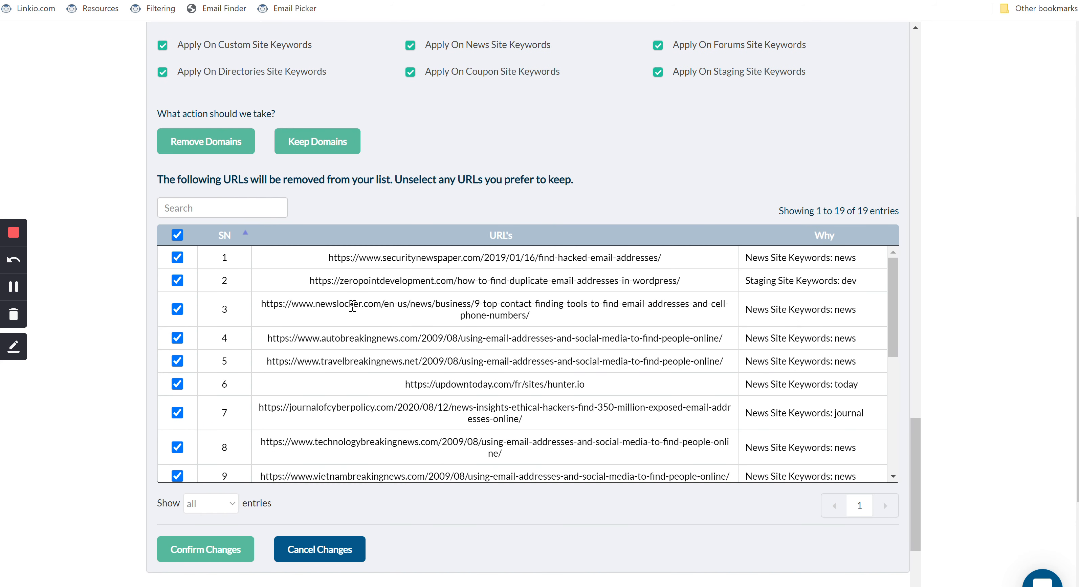
Review the domains matched by keyword, unselect the appraisaltoday.com URL to keep it, and confirm removal of the rest
scroll(350, 361, down, 5)
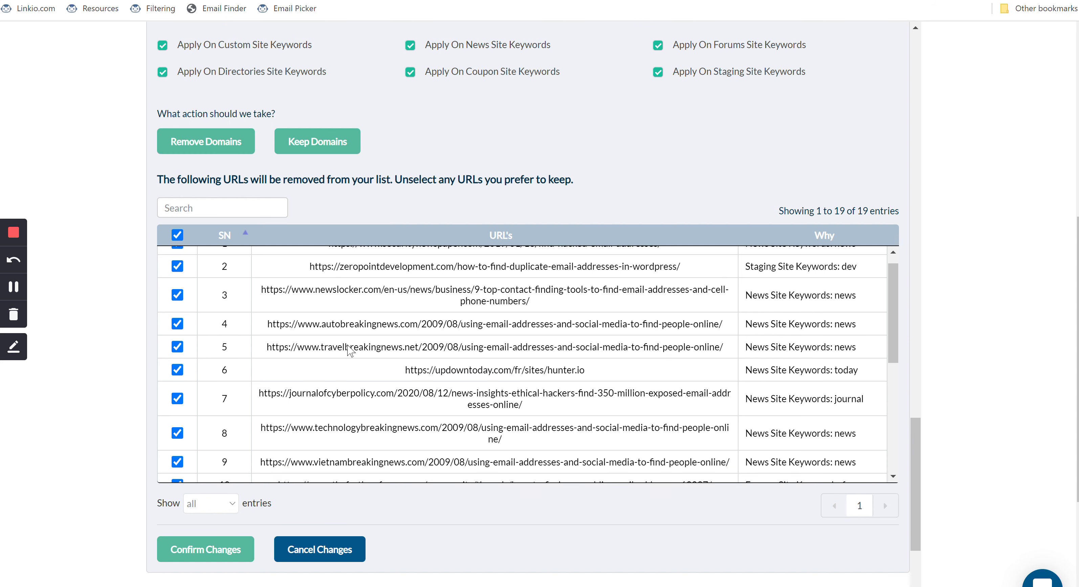
scroll(350, 350, down, 3)
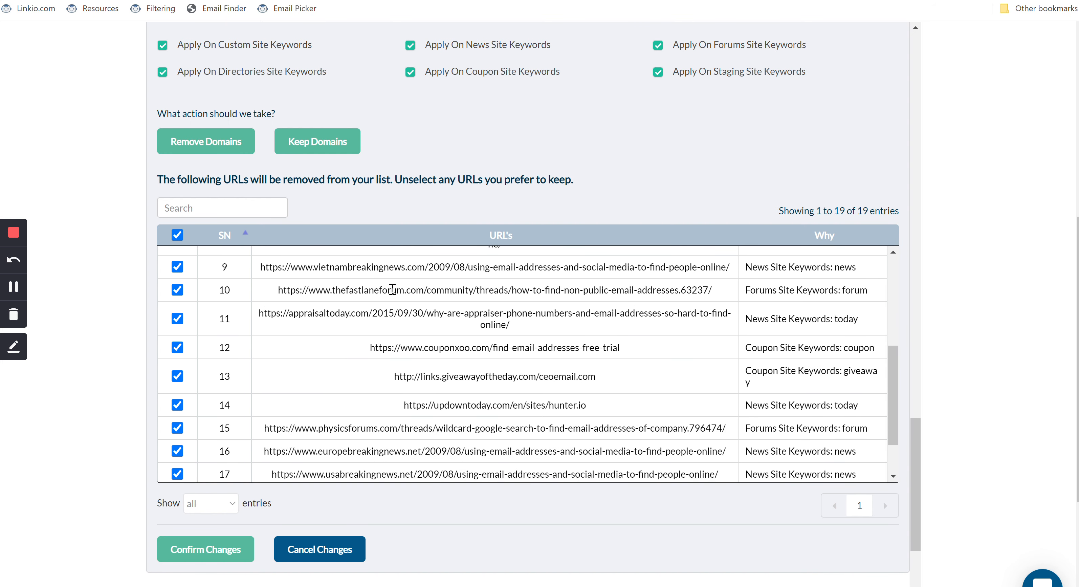
scroll(314, 327, down, 1)
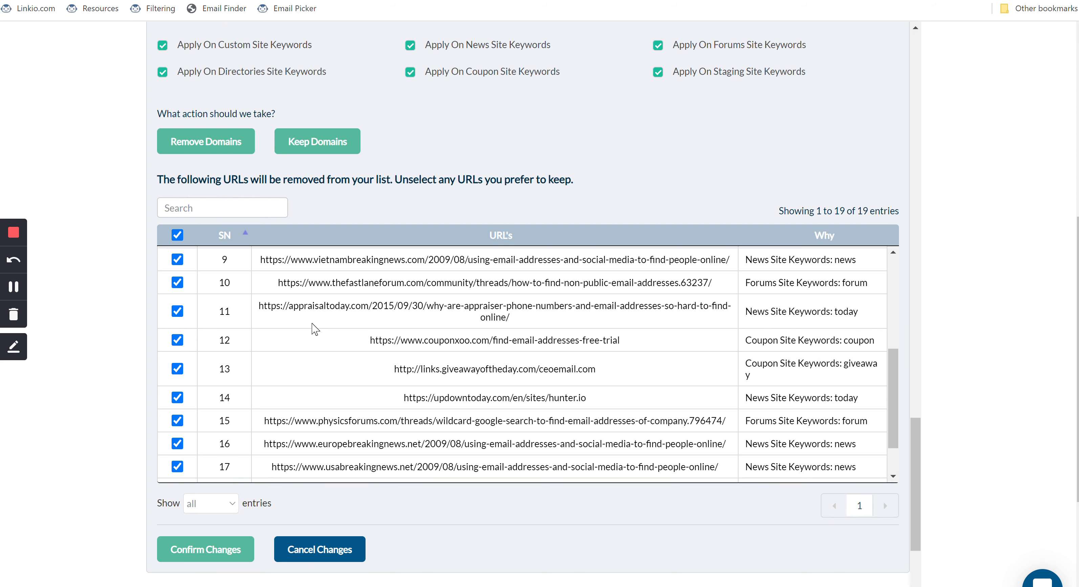
click(178, 309)
scroll(215, 406, down, 1)
click(205, 550)
Remove links whose URL string matches any of the custom, news, forums, directories, aggregators or dupes keywords, and confirm the changes
click(199, 209)
scroll(415, 409, down, 1)
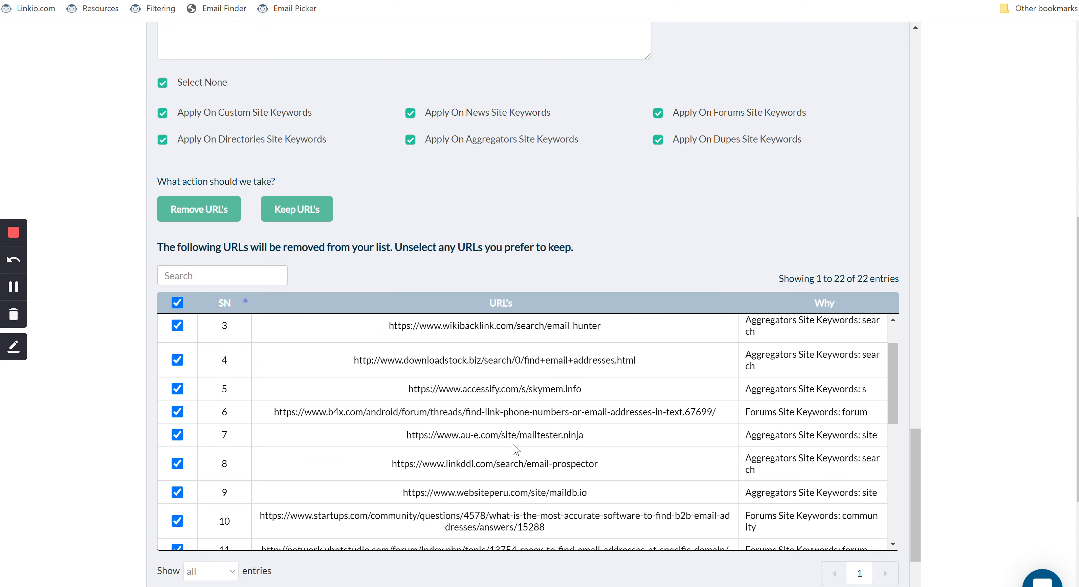
scroll(517, 451, down, 7)
scroll(486, 149, down, 4)
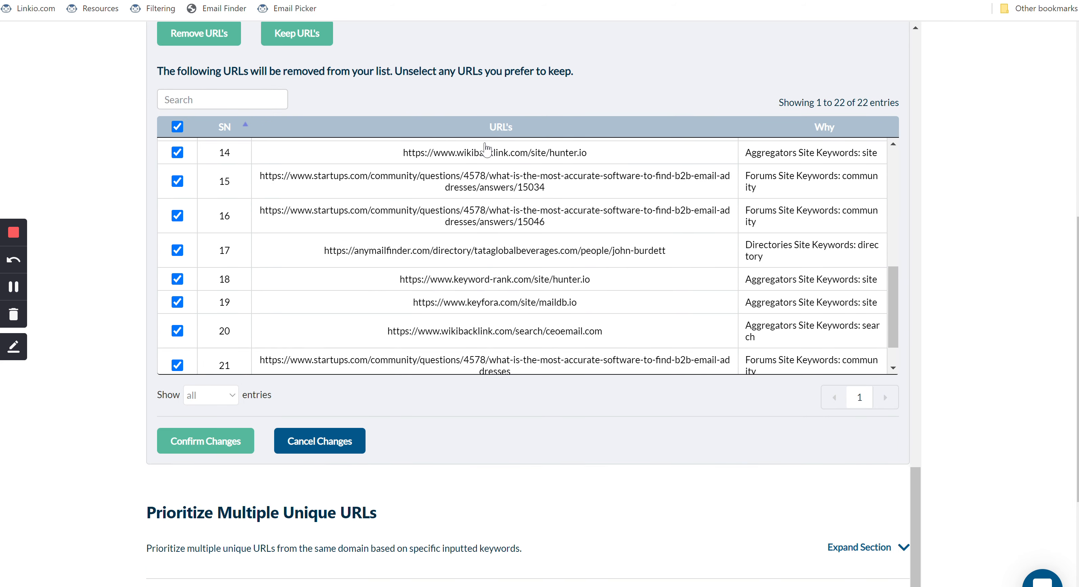
scroll(415, 272, down, 1)
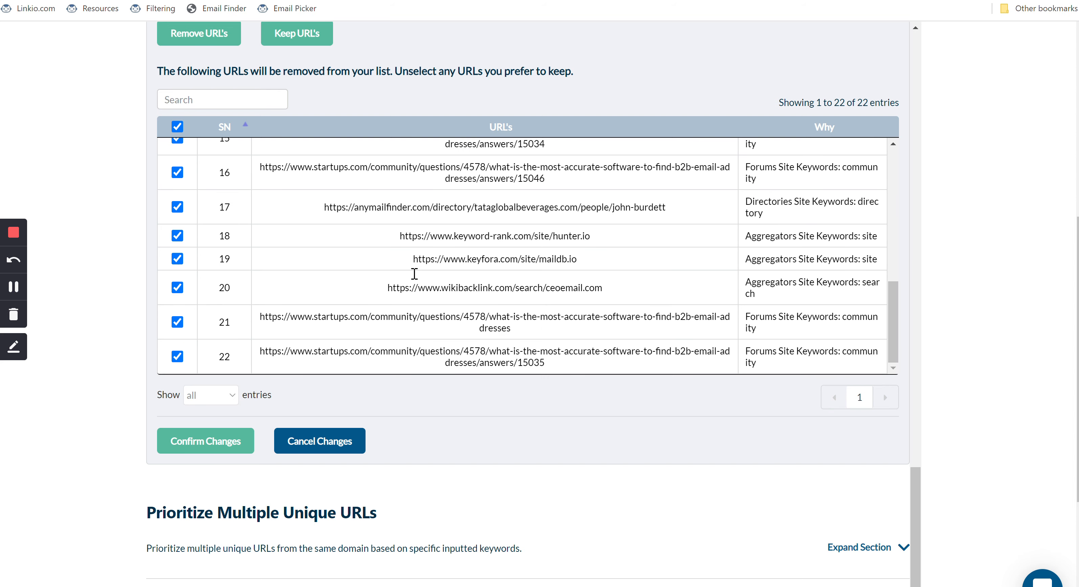
click(191, 442)
Prioritize multiple unique URLs from the same domain using "email" as priority grade keyword 1
scroll(501, 414, up, 3)
scroll(501, 415, down, 6)
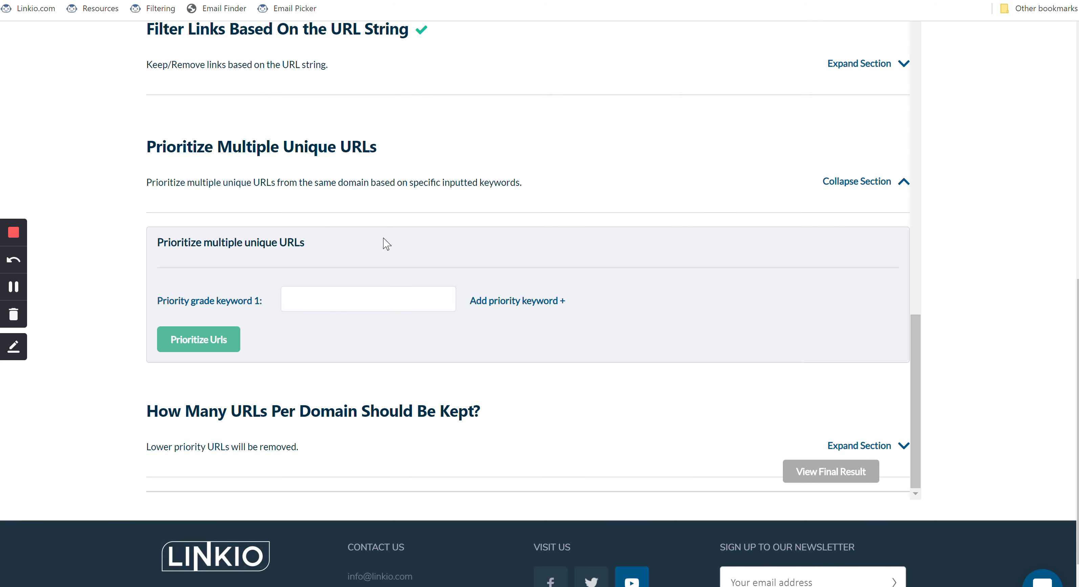
scroll(674, 273, down, 1)
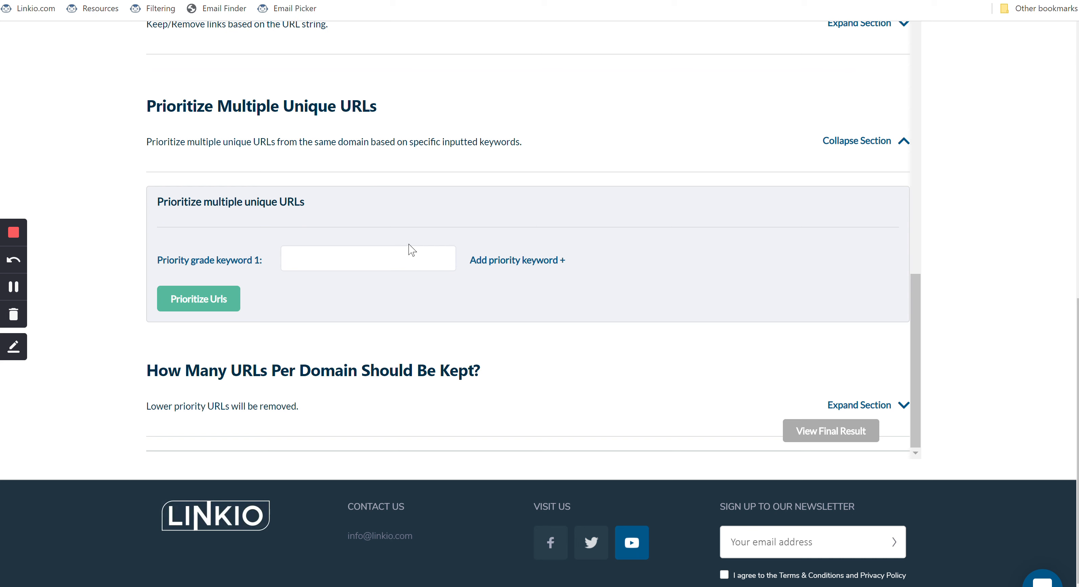
click(377, 263)
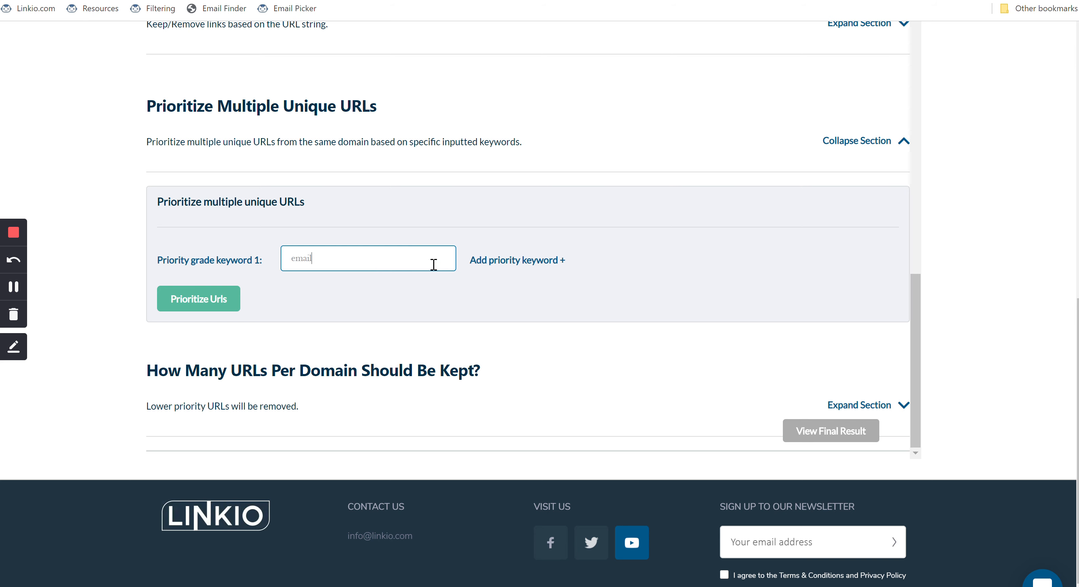
click(225, 298)
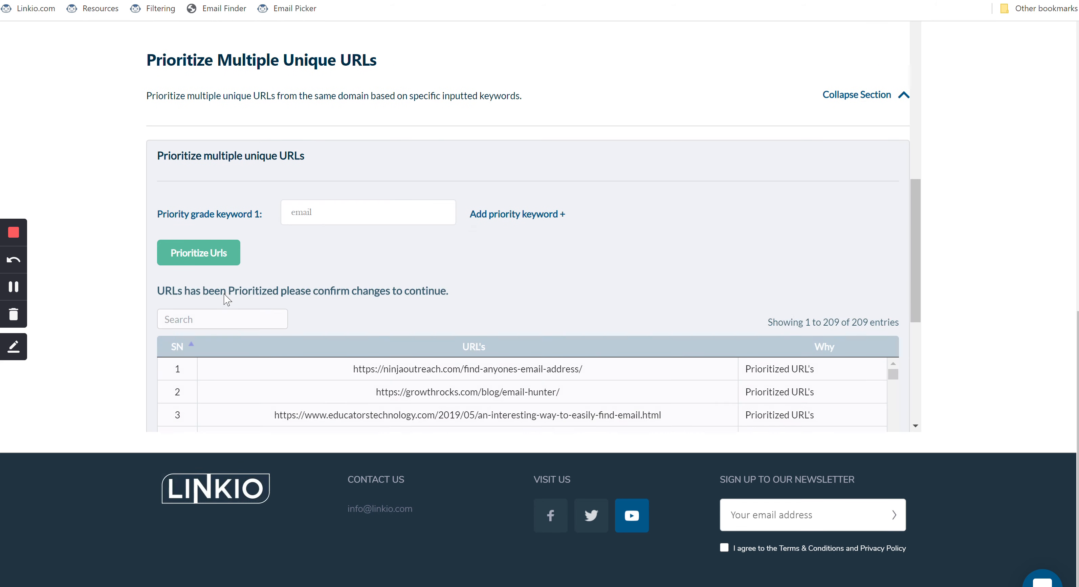
Check through the prioritized URLs and confirm the prioritization
scroll(446, 333, down, 3)
scroll(506, 332, down, 3)
scroll(527, 331, down, 12)
scroll(542, 164, down, 6)
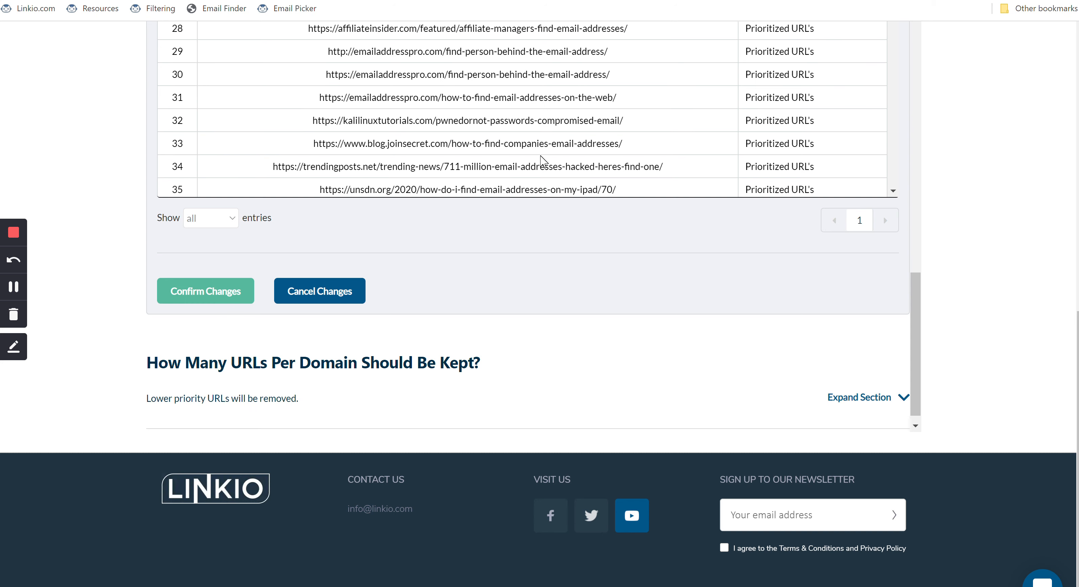
click(166, 293)
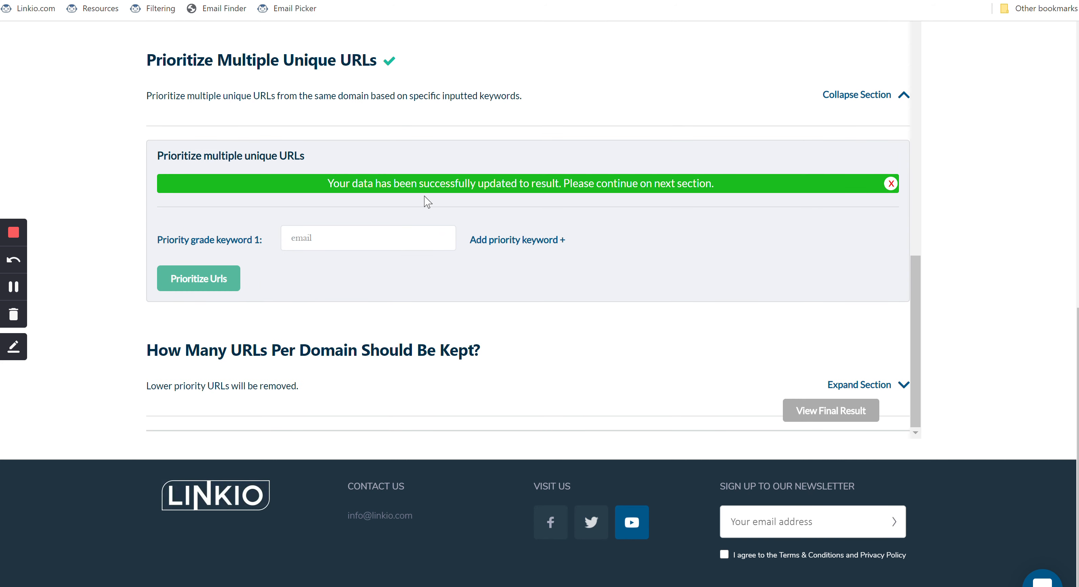
Set the number of URLs kept per domain to 1 and process the list
scroll(735, 282, down, 1)
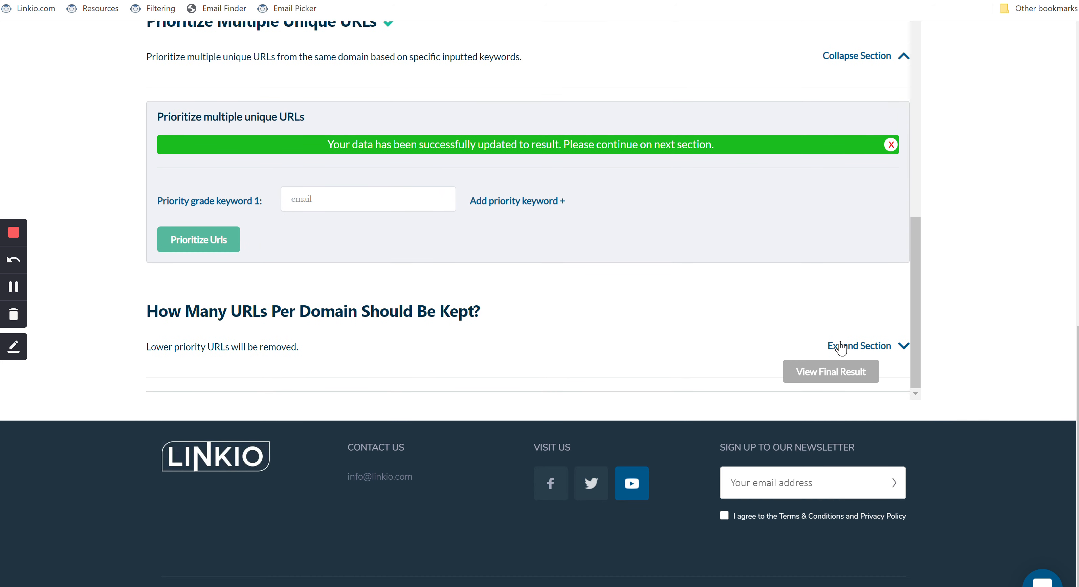
click(841, 347)
click(430, 281)
text(1)
click(176, 357)
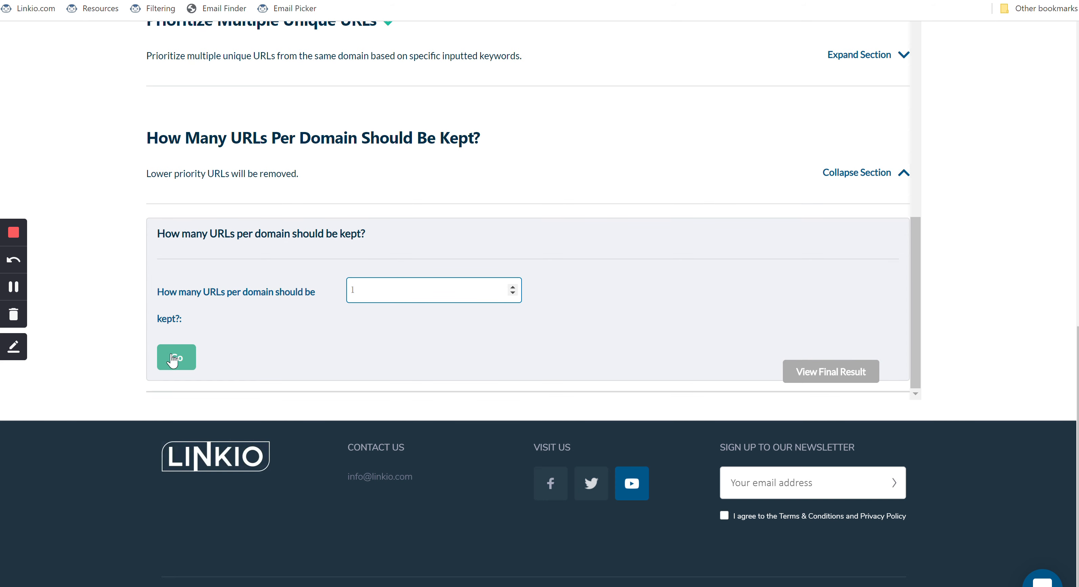
Go through the lower-priority URLs exceeding the per-domain limit and confirm their removal
scroll(177, 361, down, 1)
scroll(298, 266, down, 5)
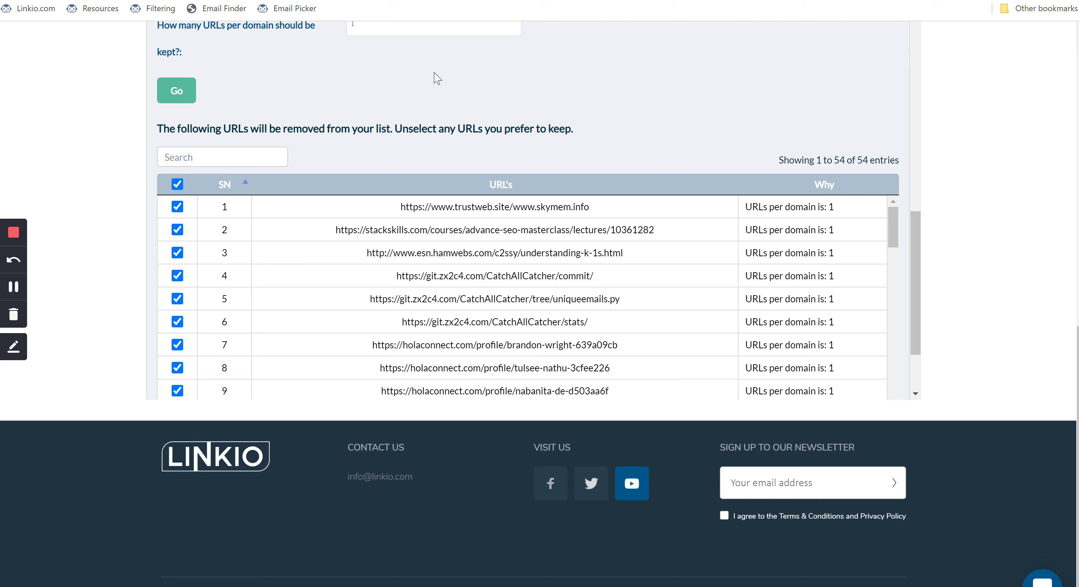
scroll(437, 78, down, 3)
scroll(419, 174, down, 10)
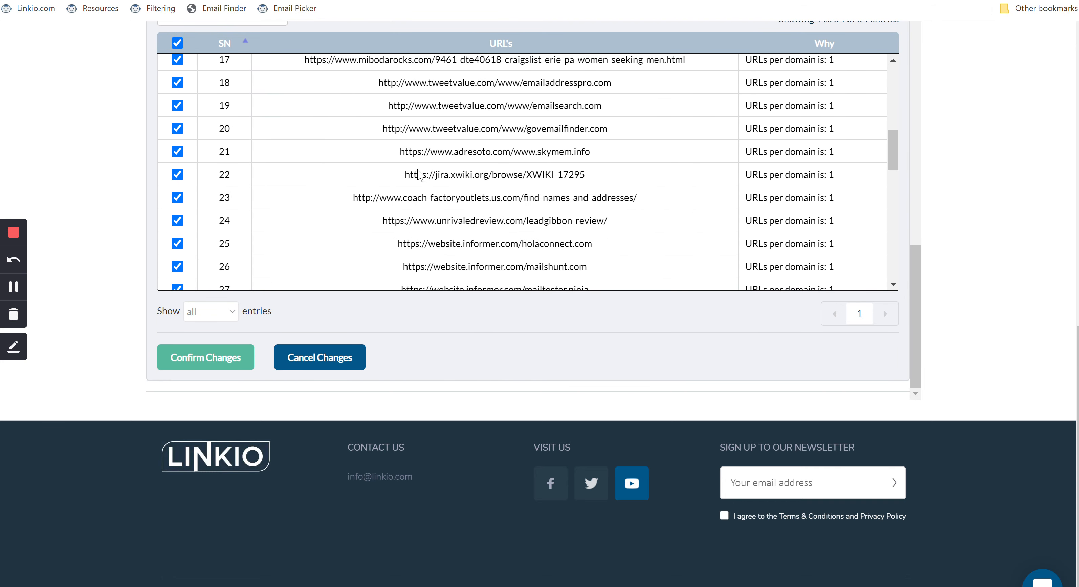
scroll(509, 157, down, 1)
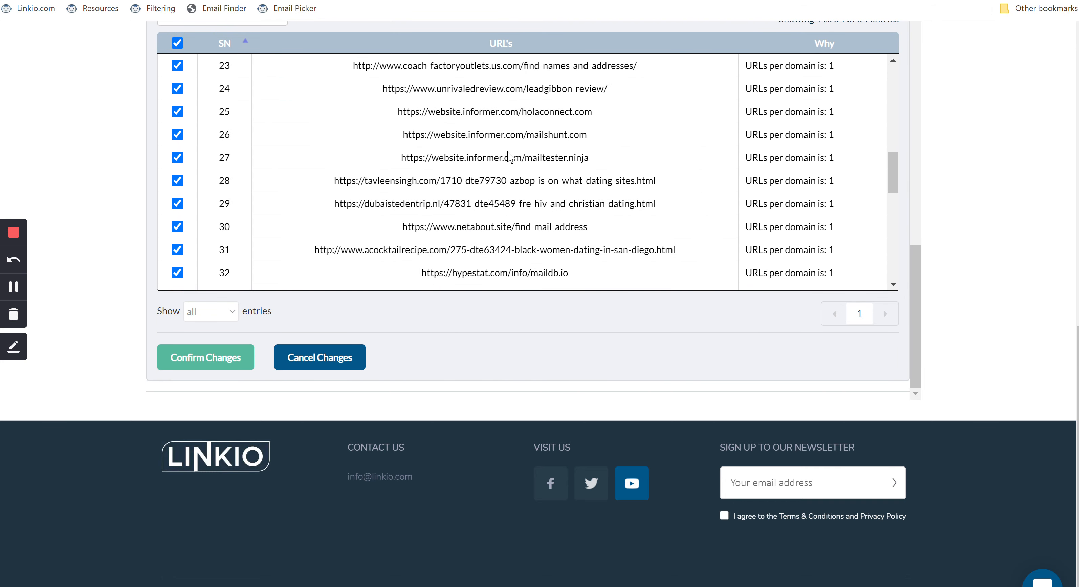
scroll(509, 157, down, 8)
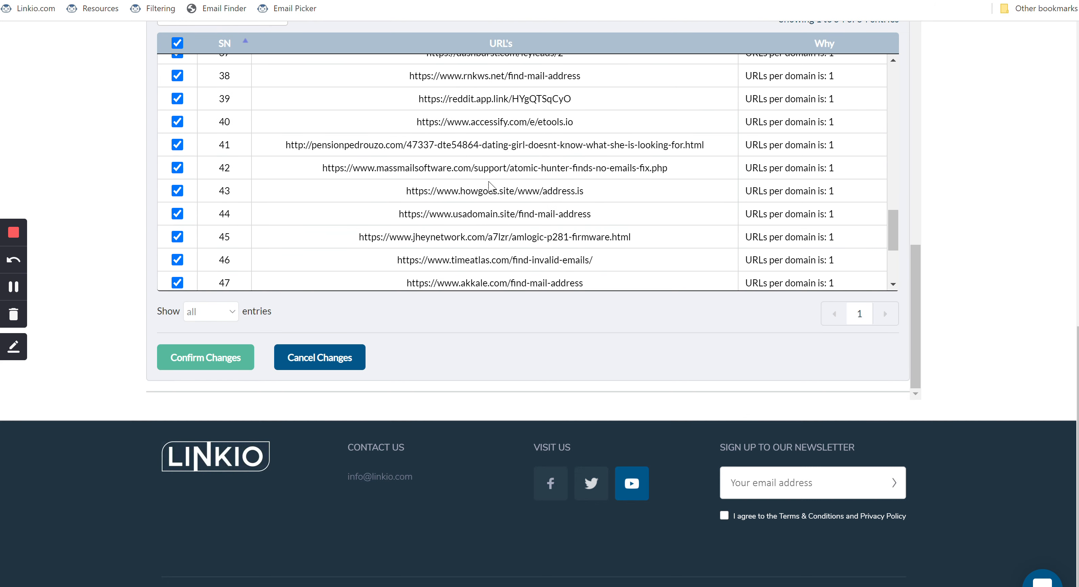
scroll(284, 187, down, 3)
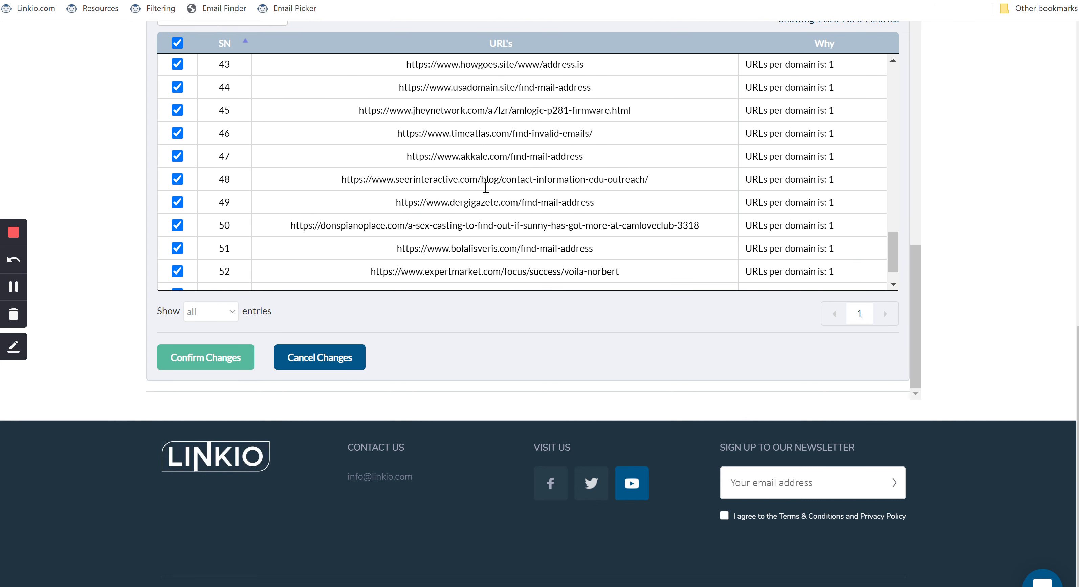
click(178, 359)
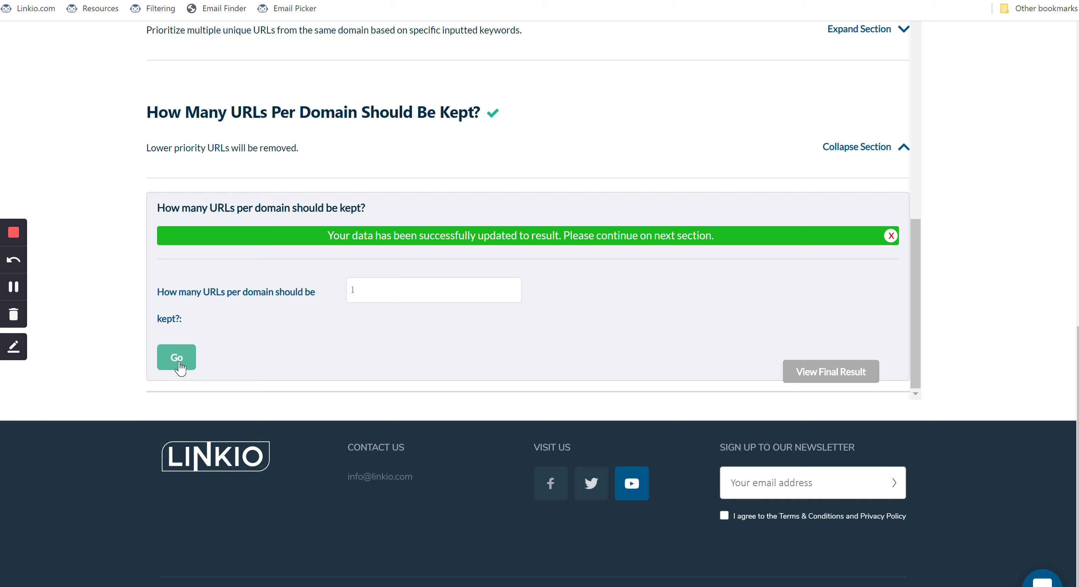
View the final result and compare its number of entries with the uploaded data
click(824, 372)
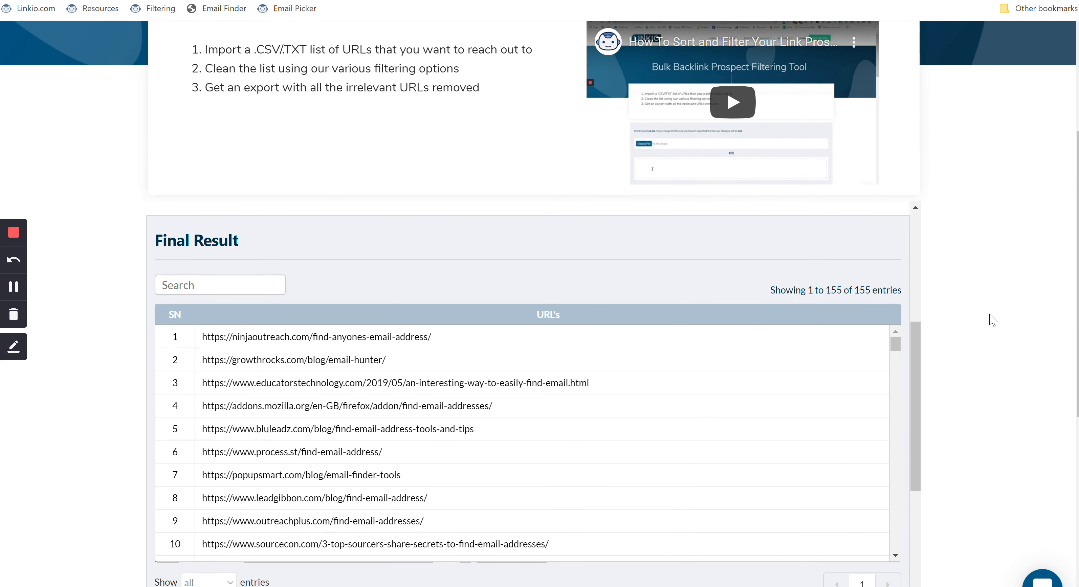
scroll(766, 314, up, 10)
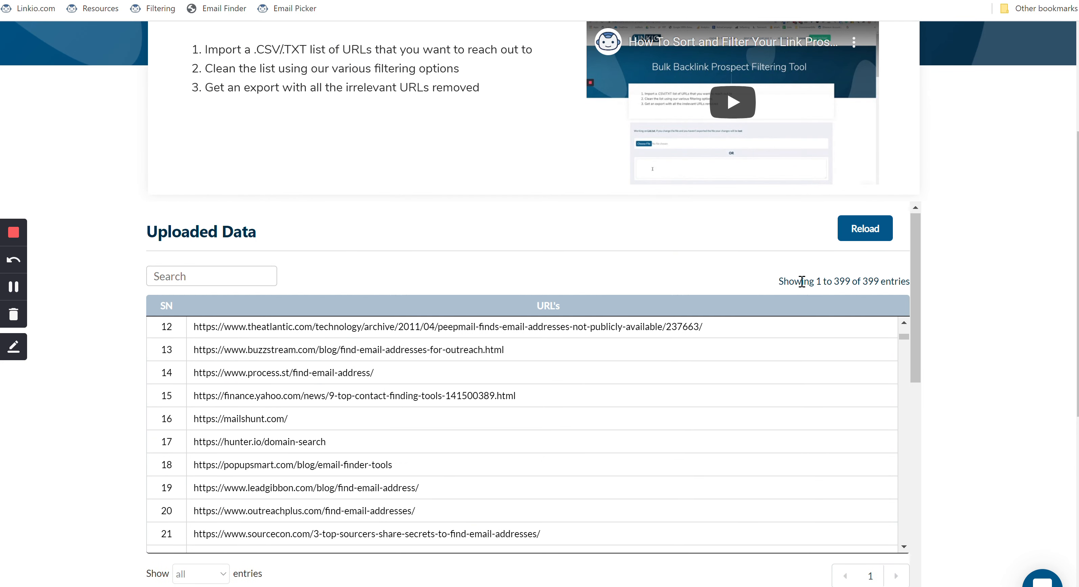
scroll(796, 281, down, 7)
scroll(773, 361, down, 2)
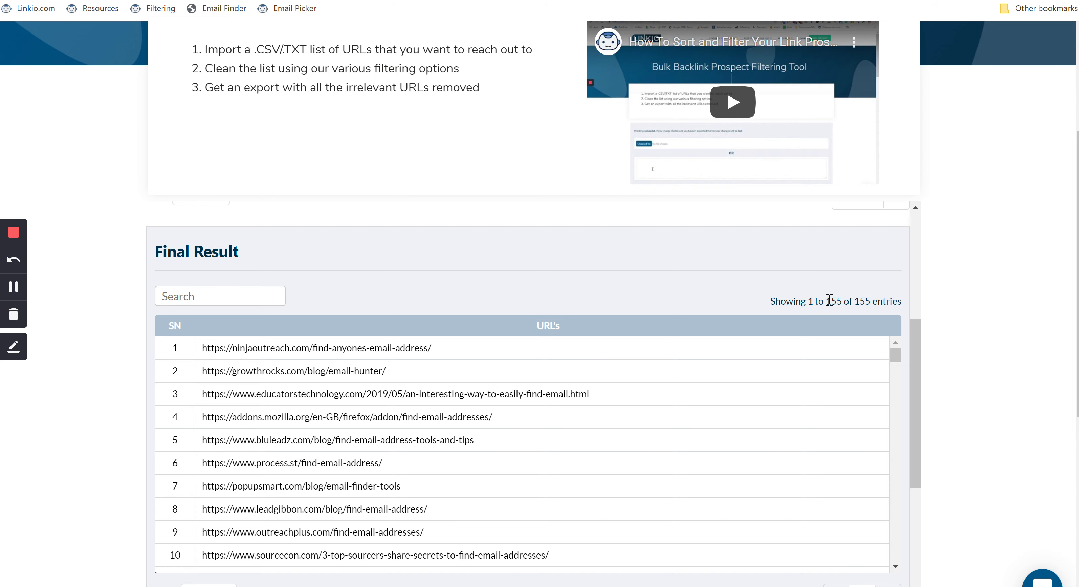
Look through the URLs in the final result list to check the quality of the remaining prospects
scroll(636, 313, down, 2)
scroll(599, 391, down, 7)
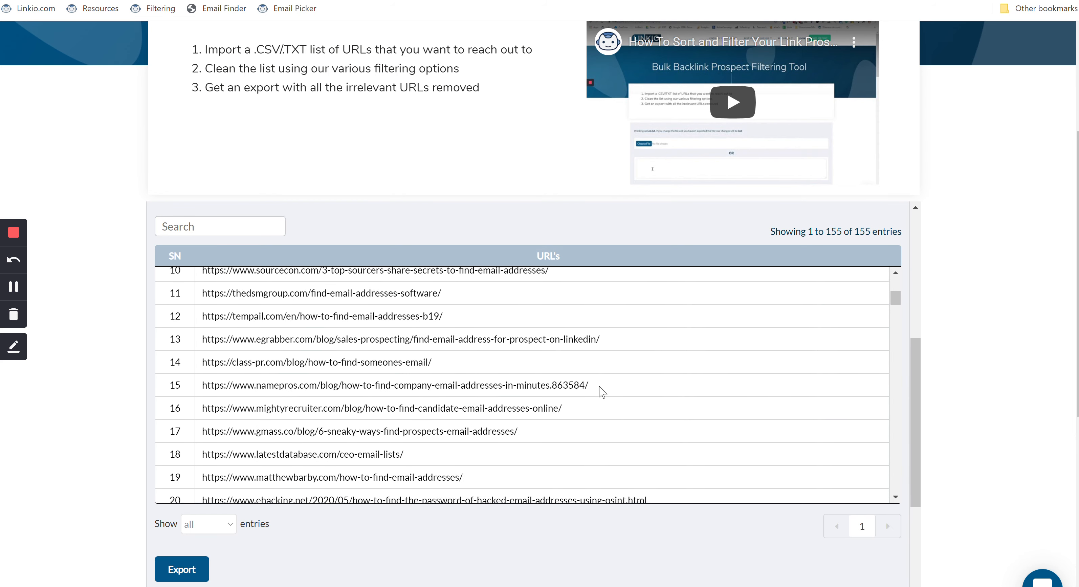
scroll(602, 392, down, 7)
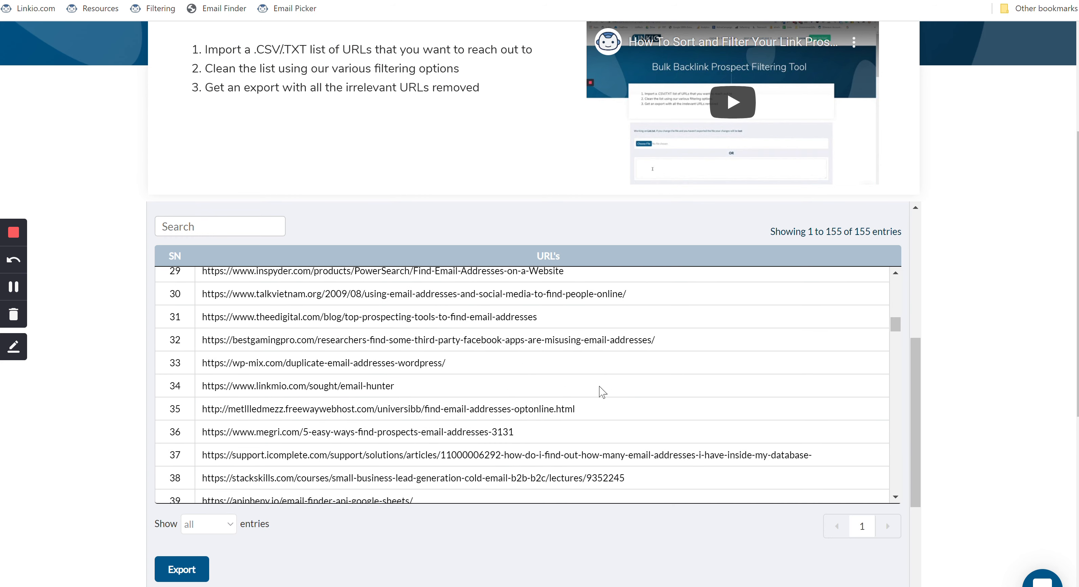
scroll(602, 392, down, 1)
scroll(602, 392, down, 1)
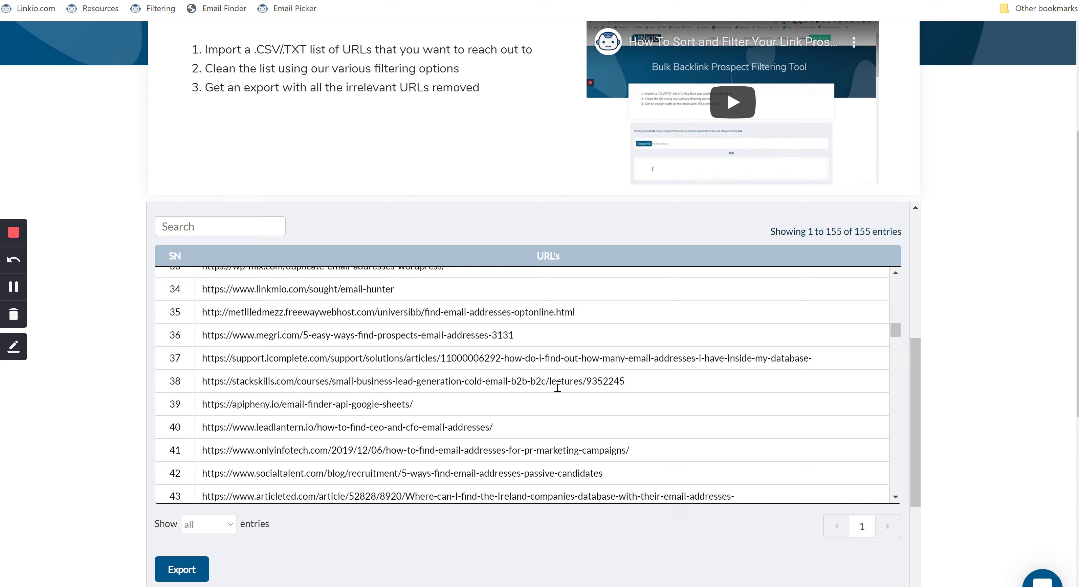
scroll(557, 386, up, 1)
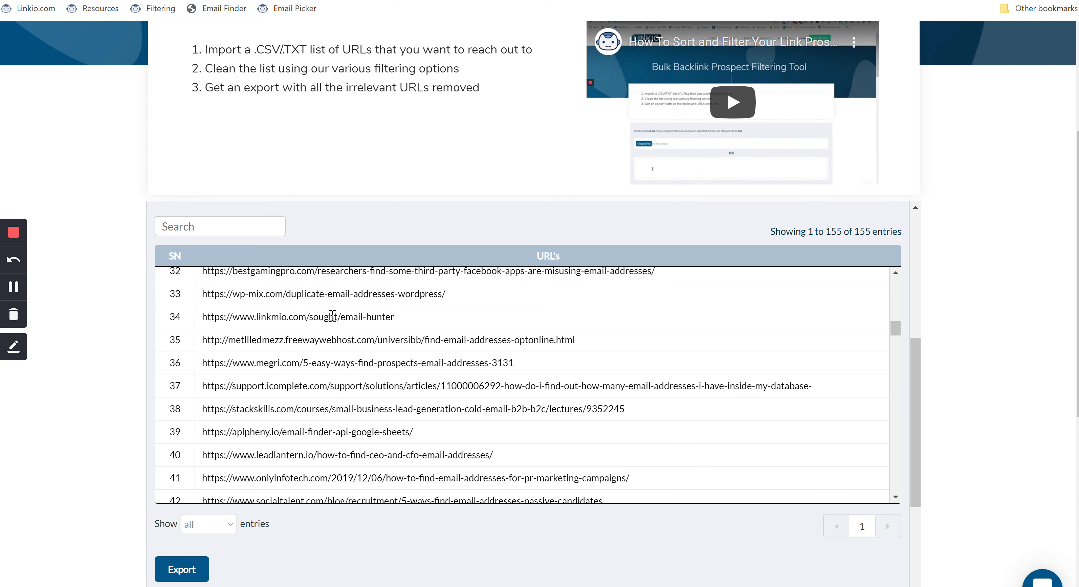
scroll(333, 316, up, 6)
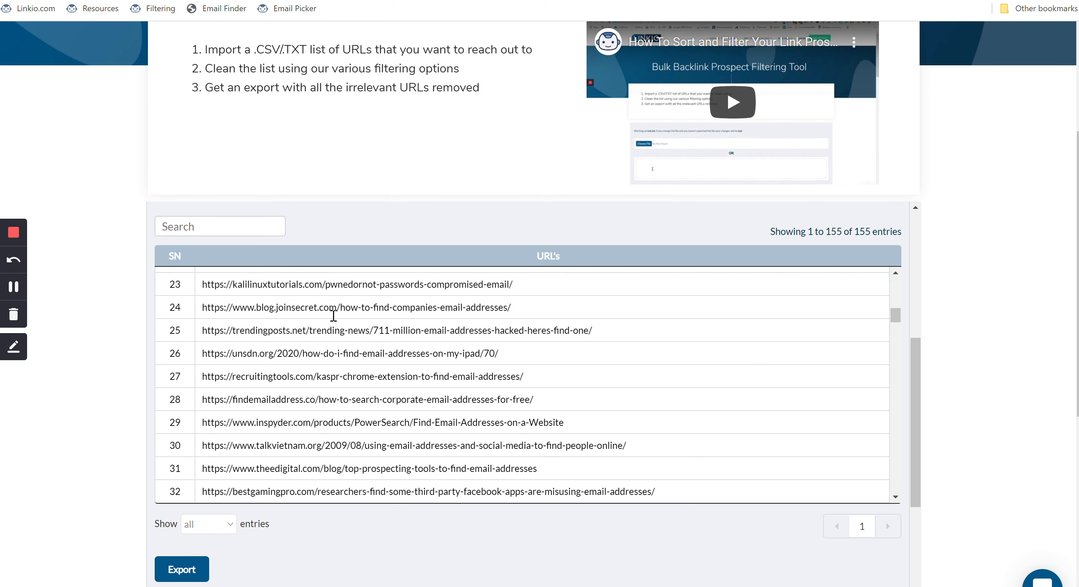
scroll(333, 316, up, 3)
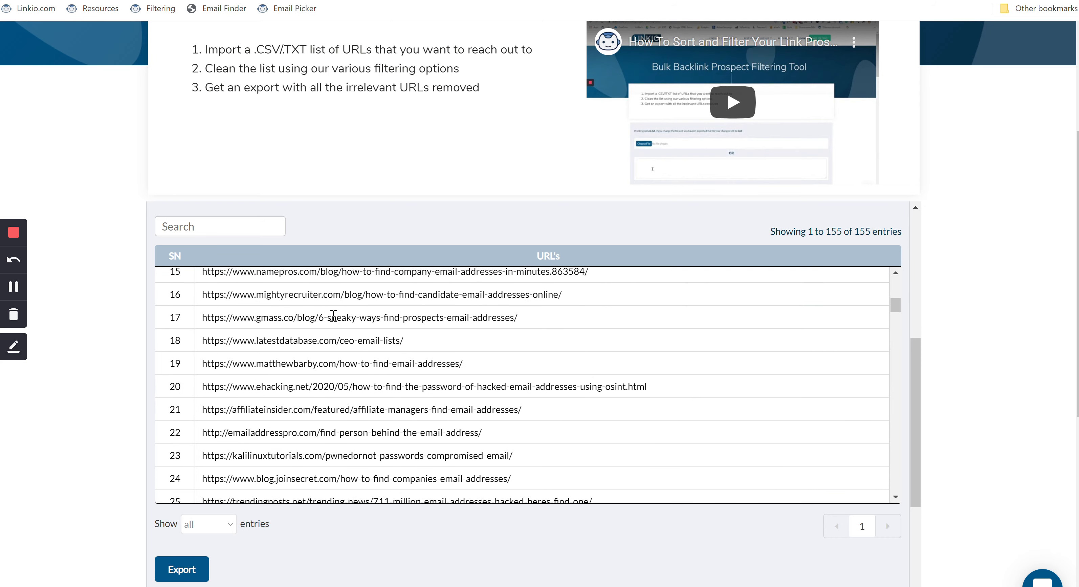
scroll(44, 368, down, 3)
scroll(286, 355, down, 5)
scroll(286, 355, down, 15)
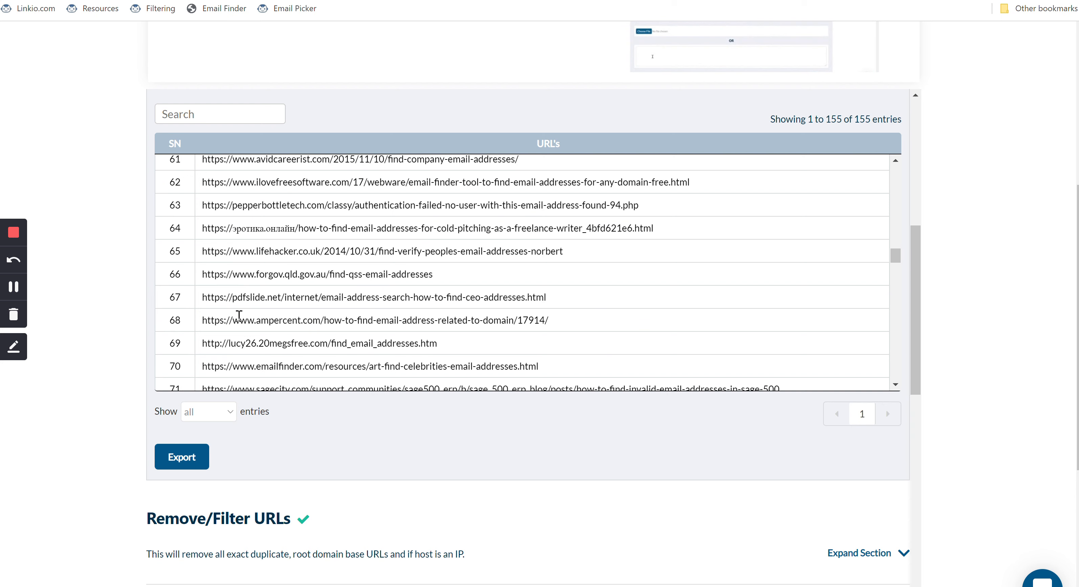
Export the results as all CSV and copy the exported file's complete URLs and Kept/Removed columns
click(185, 460)
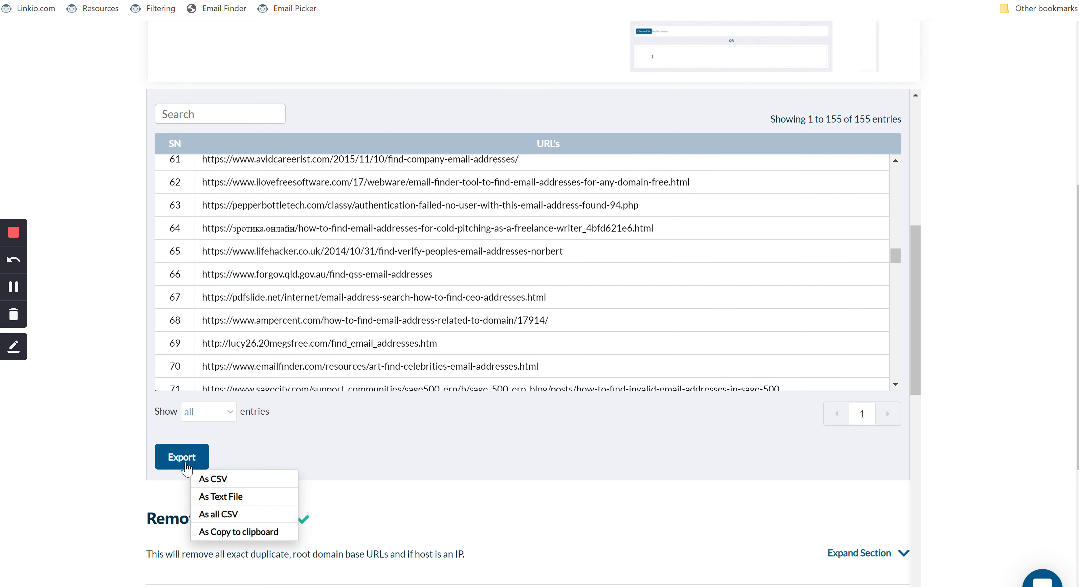
click(218, 502)
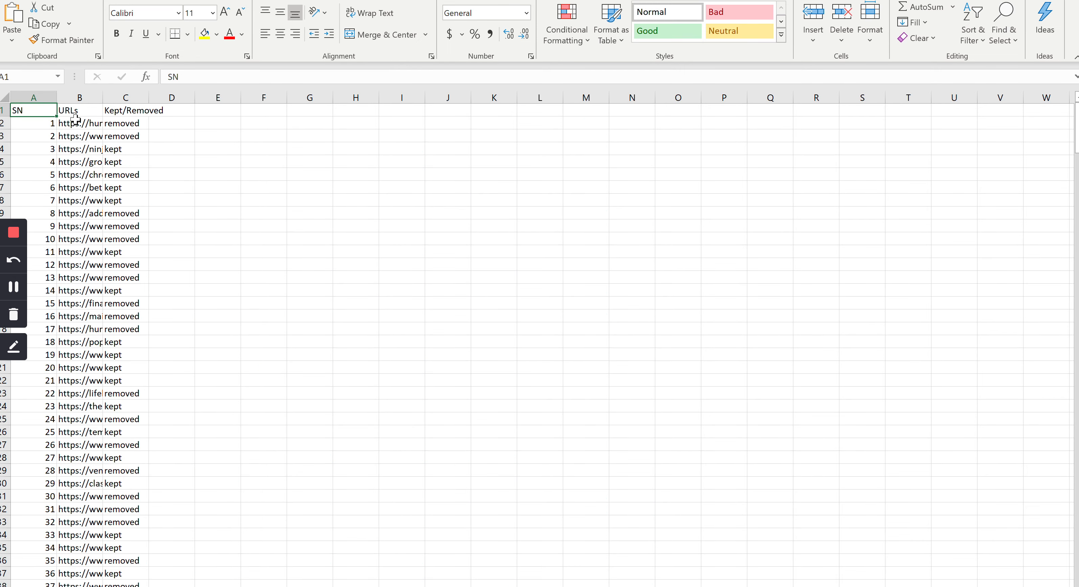
drag(73, 112, 113, 110)
key(ctrl+shift+Down)
key(ctrl+c)
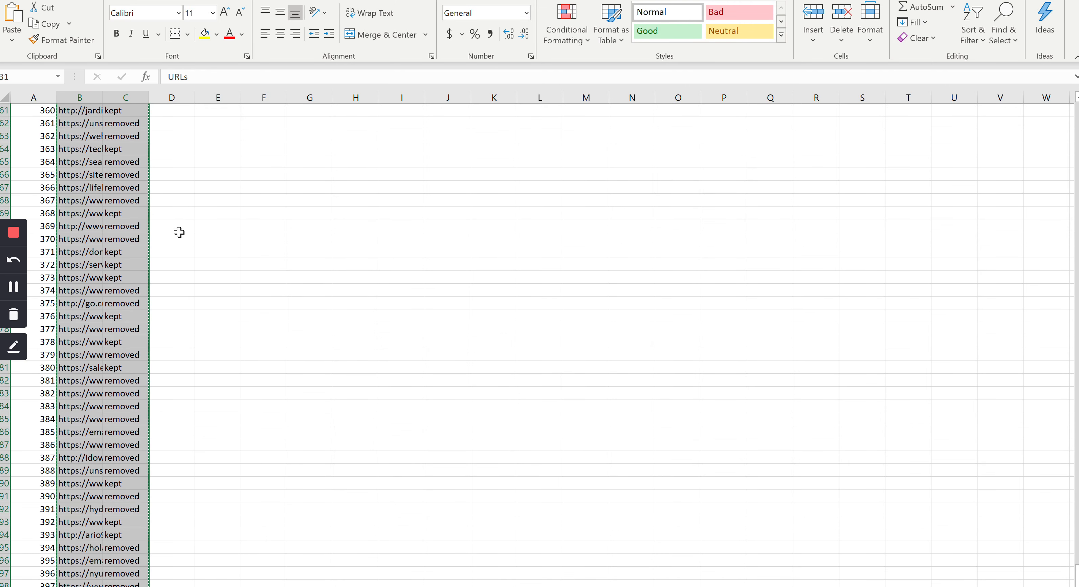
Switch to the find-email-addresses_content workbook and paste the URLs and Kept/Removed columns beside the HTTP code column
key(alt+Tab)
key(alt+Tab)
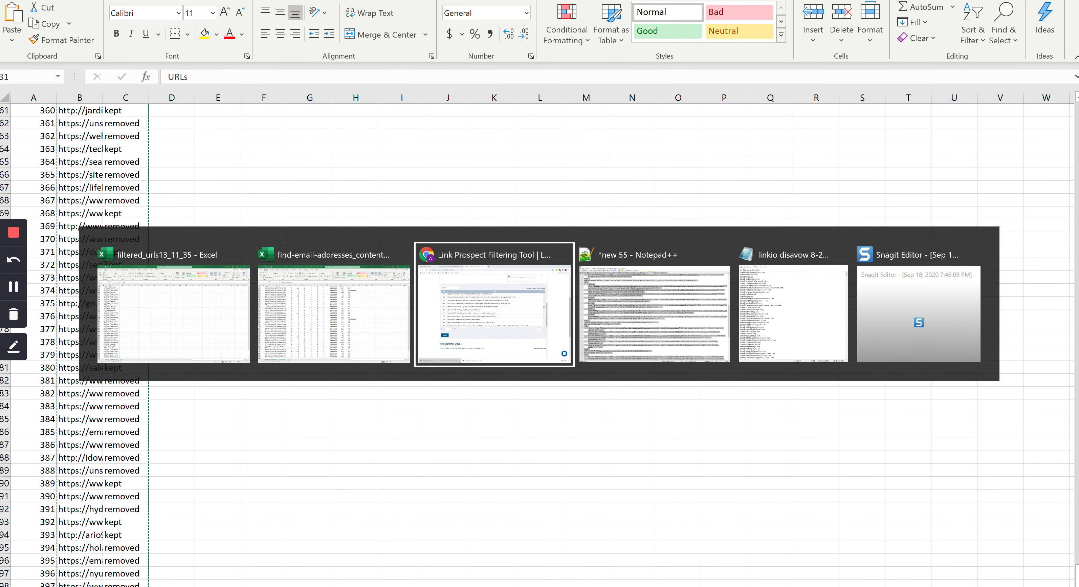
key(alt+shift+Tab)
key(ctrl+Home)
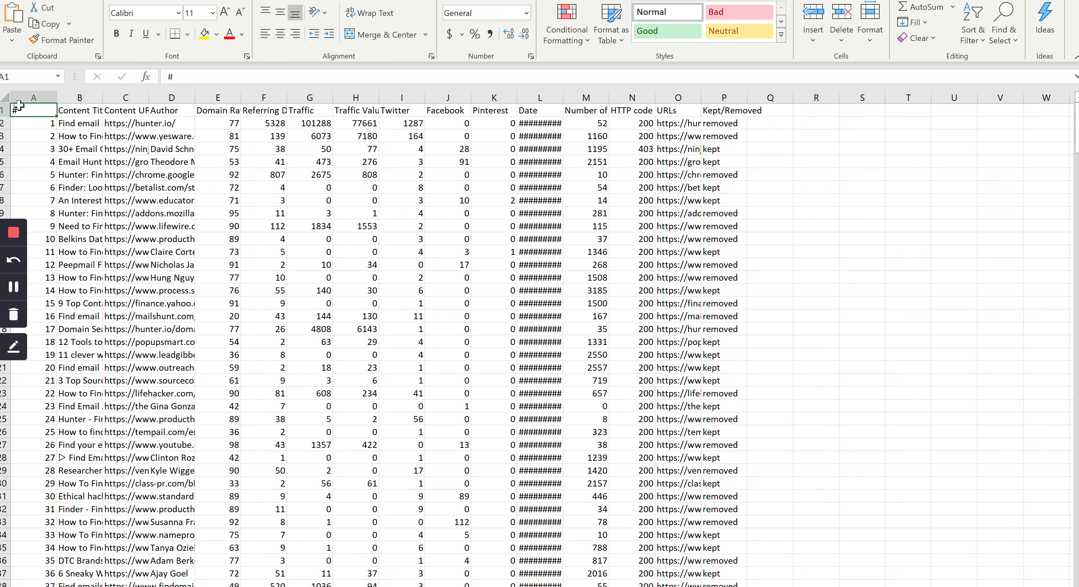
Turn on filtering for the whole sheet and filter the Kept/Removed column to show only removed rows
click(11, 93)
click(290, 2)
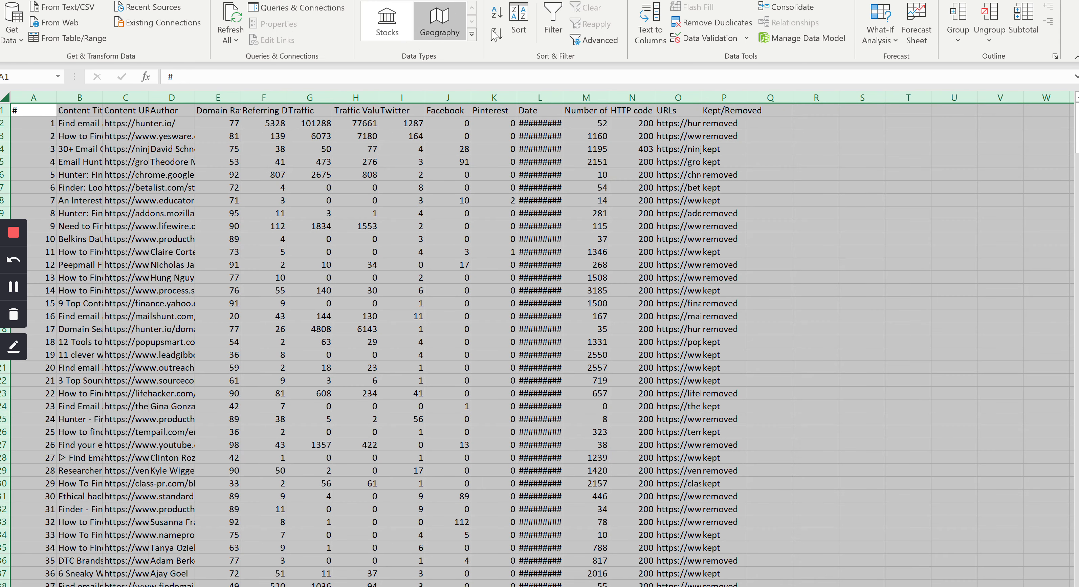
click(545, 32)
click(742, 111)
click(599, 282)
click(671, 385)
Delete all filtered rows marked removed below the header row
click(4, 123)
key(ctrl+shift+Down)
right_click(173, 257)
click(214, 392)
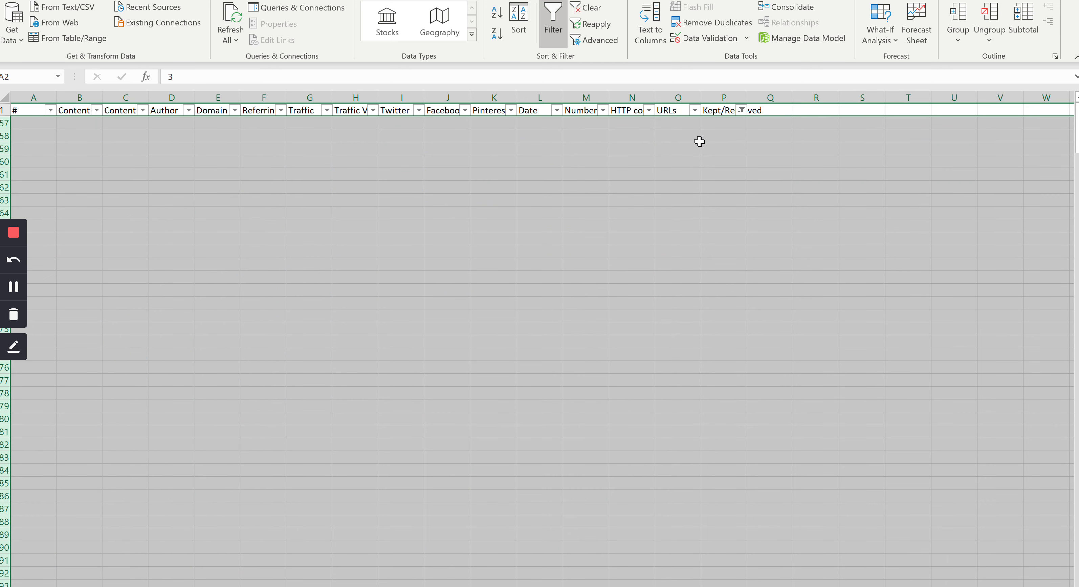
Reset the Kept/Removed filter to include all values so the kept rows are displayed
click(742, 110)
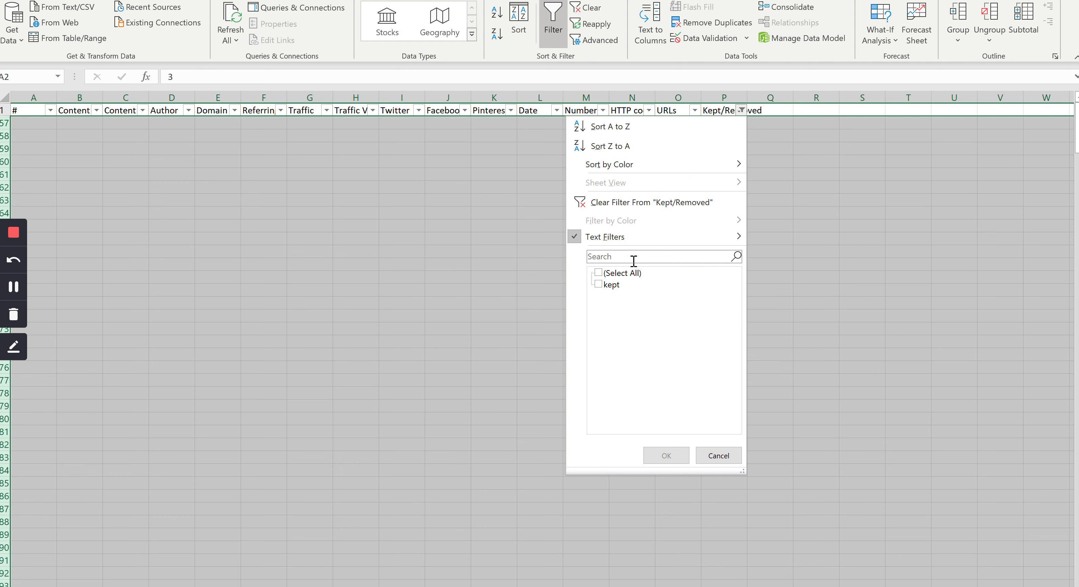
click(619, 275)
click(616, 287)
click(617, 274)
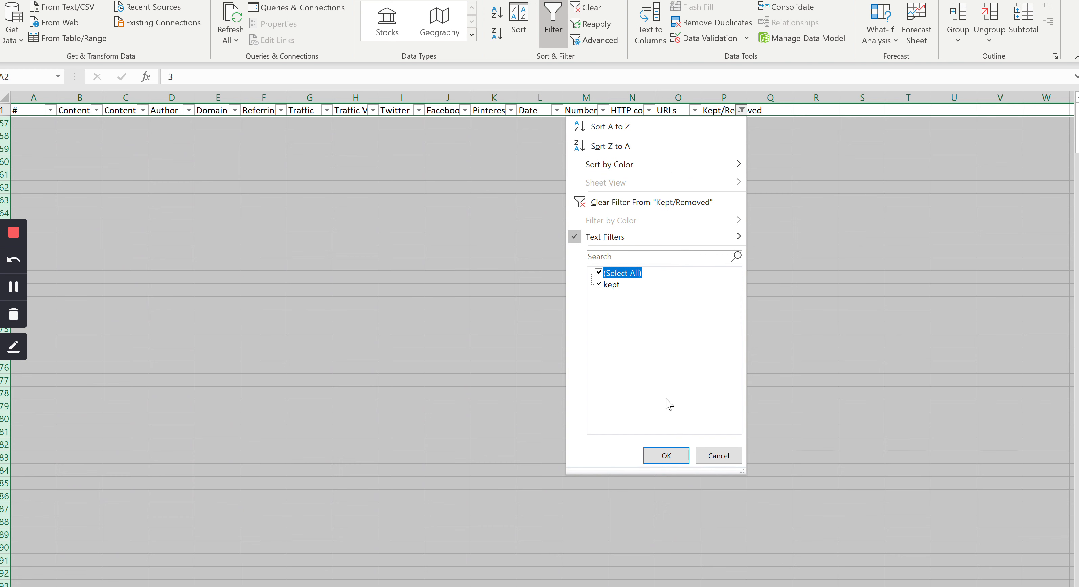
click(655, 451)
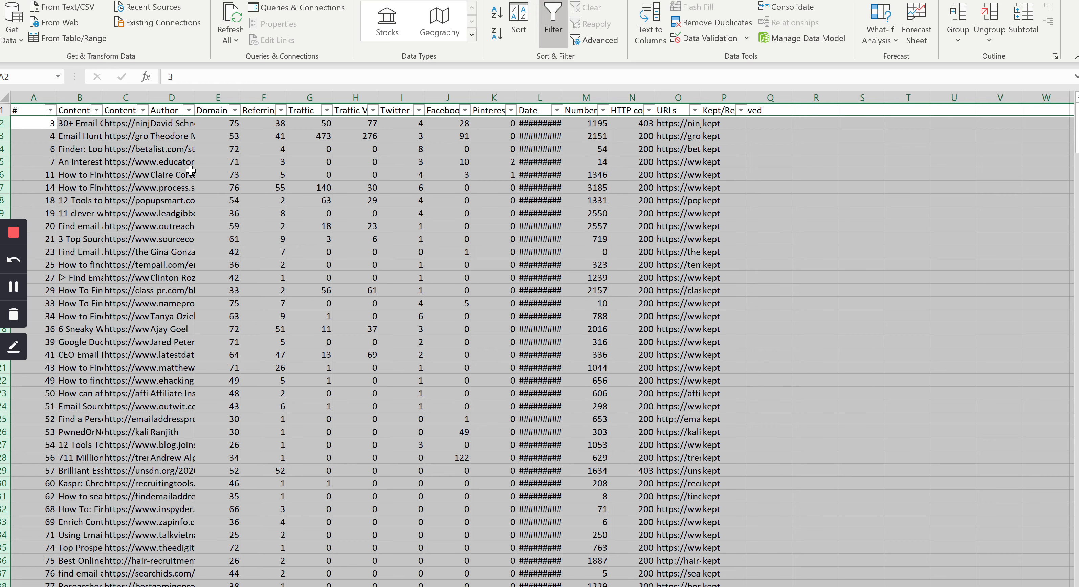
Copy every entry below the Content URL header and widen that column to make the URLs readable
click(191, 171)
key(ctrl+Right)
key(Left)
key(ctrl+Left)
key(Right)
key(Right)
key(Up)
key(Up)
key(Up)
key(Up)
key(Up)
key(Down)
key(ctrl+shift+Down)
key(ctrl+c)
scroll(153, 444, up, 20)
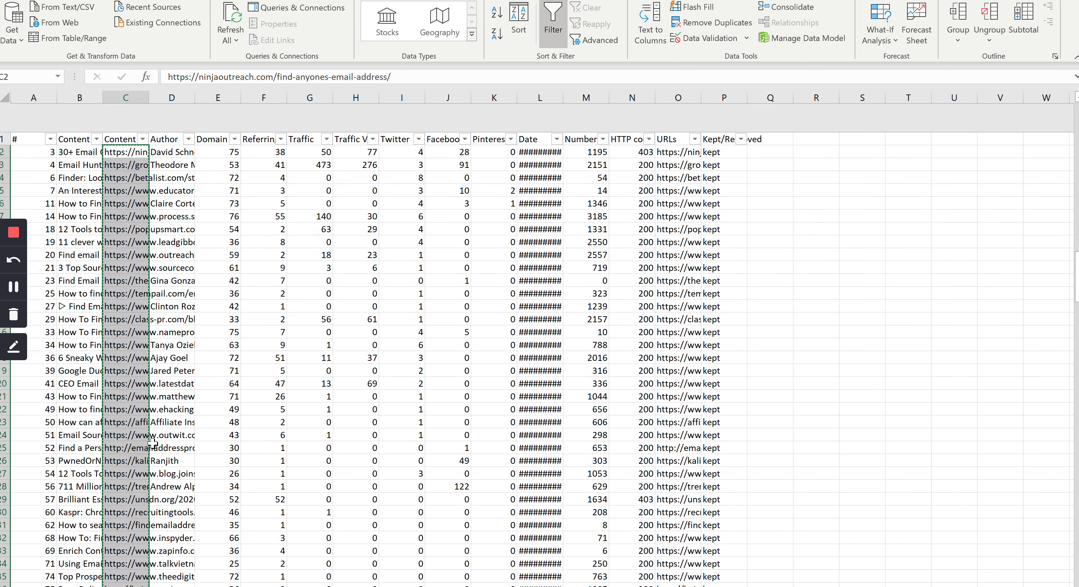
drag(149, 98, 358, 97)
click(235, 175)
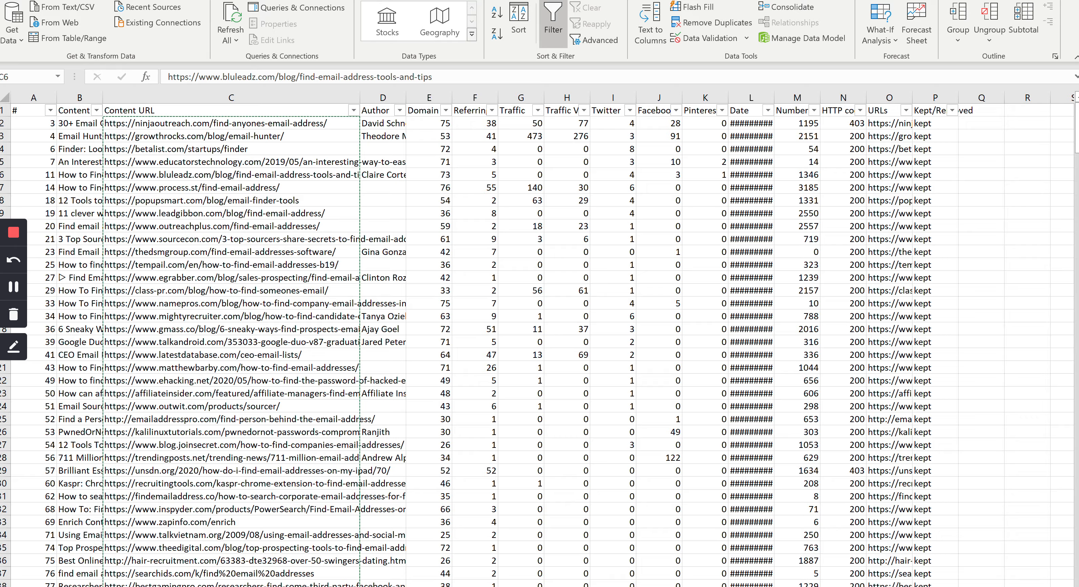
Switch to Linkio's Email Finder, paste the copied URLs, and submit the wizard with the Use both option
key(alt+Tab)
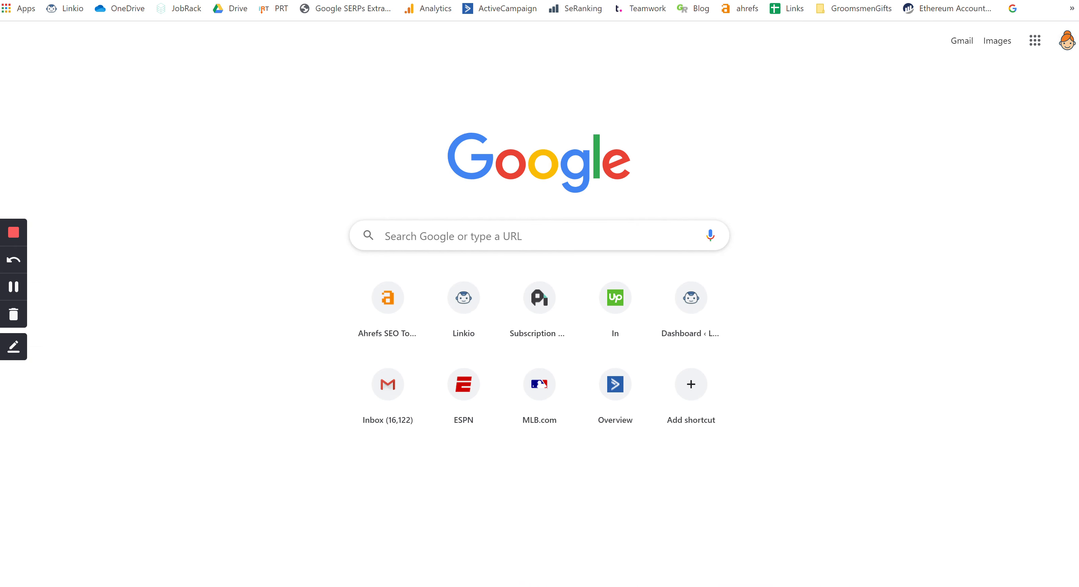
key(ctrl+w)
key(alt+Tab)
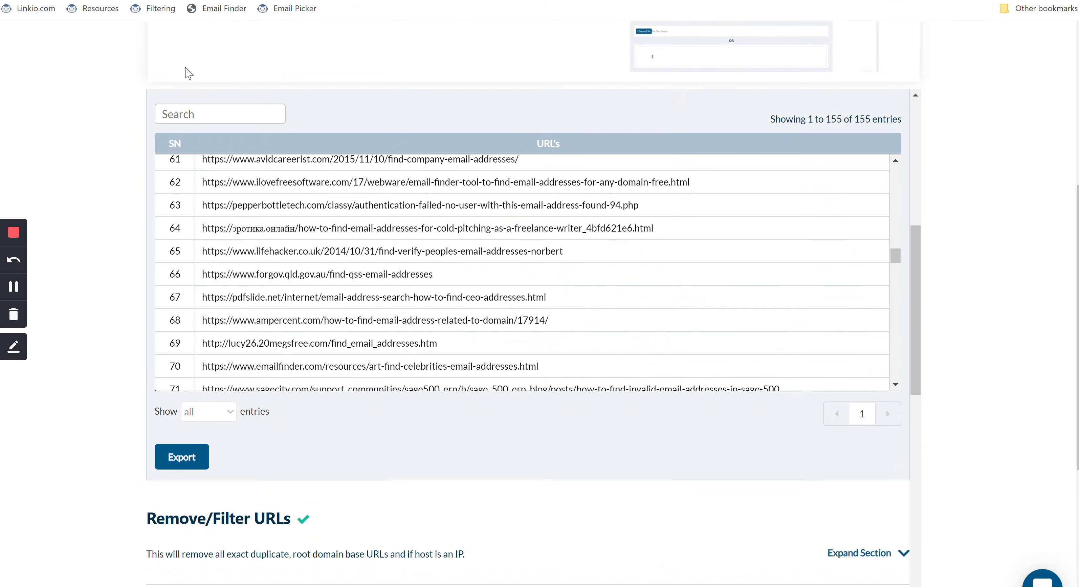
click(224, 8)
click(193, 319)
key(ctrl+v)
click(91, 379)
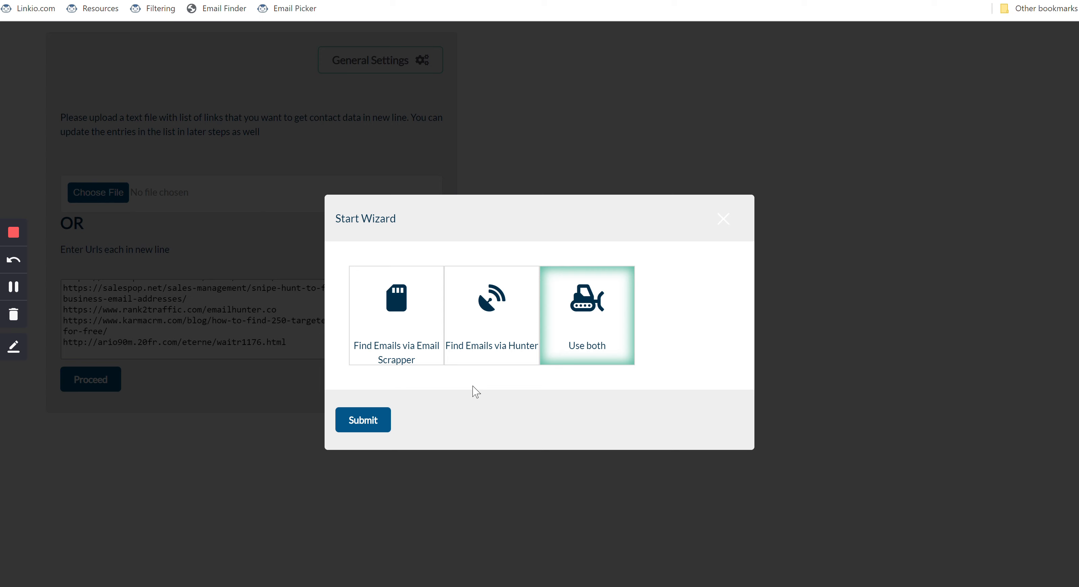
click(358, 423)
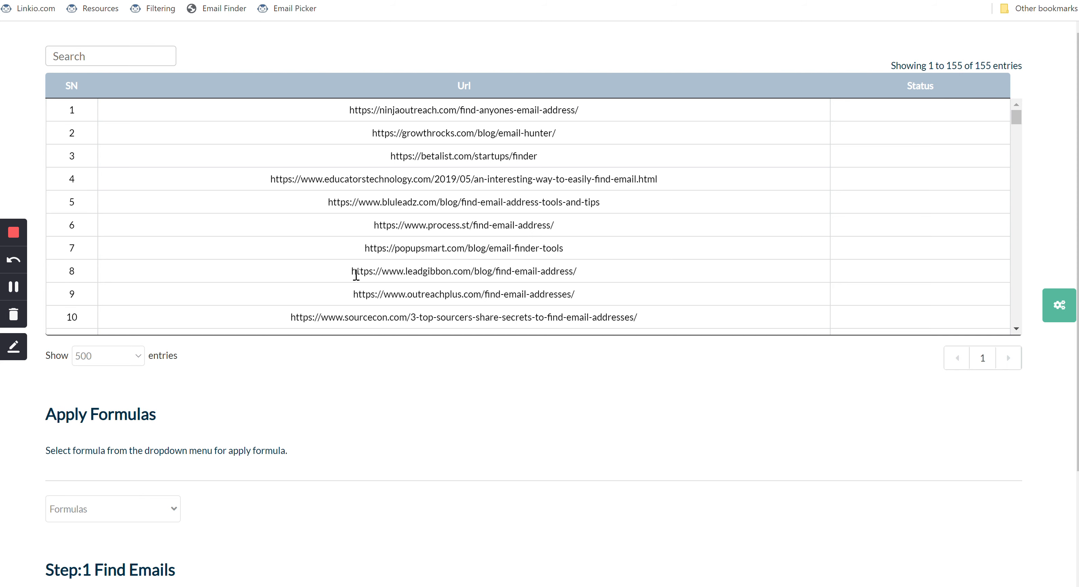
Apply the formula "Hunter API for all and Email Crawler for remaining" to the imported URLs
scroll(356, 276, down, 10)
scroll(373, 412, down, 1)
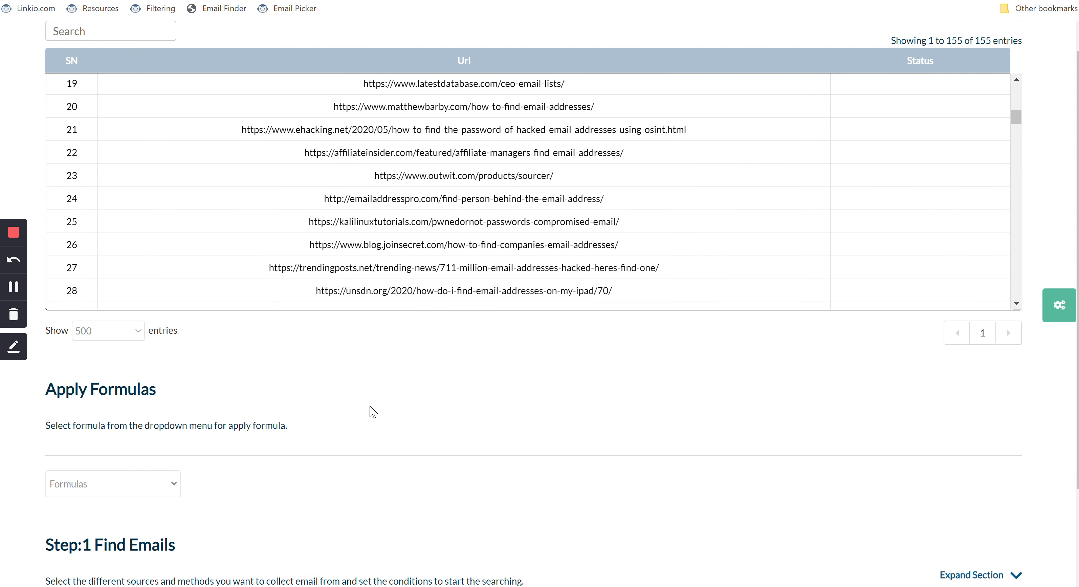
scroll(373, 412, down, 5)
click(148, 351)
click(210, 367)
Set the Hunter search to a maximum of 10 email addresses per domain and address type All
scroll(282, 383, down, 6)
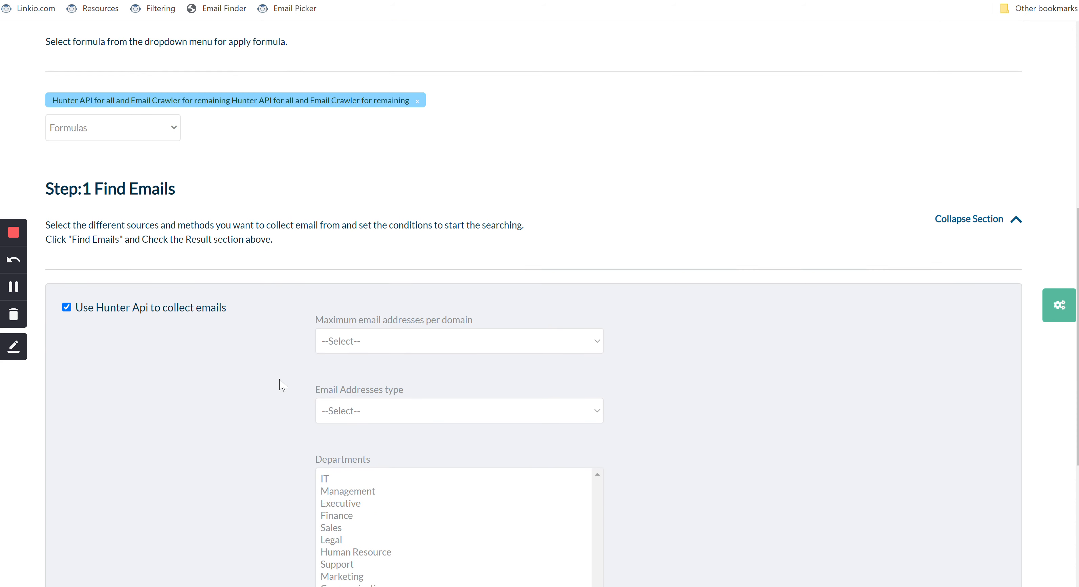
scroll(219, 363, down, 2)
click(399, 232)
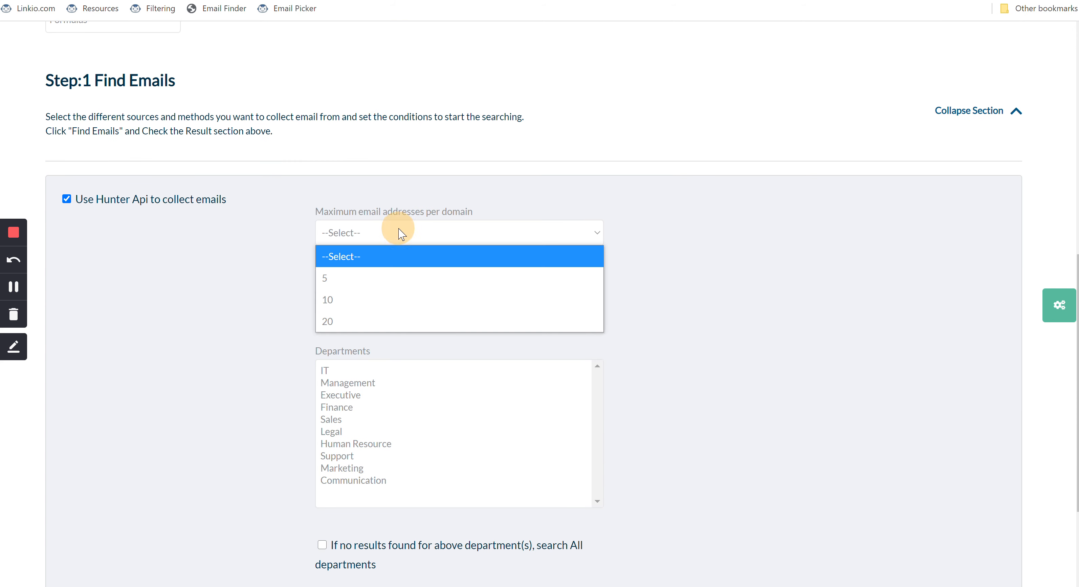
click(390, 305)
click(352, 302)
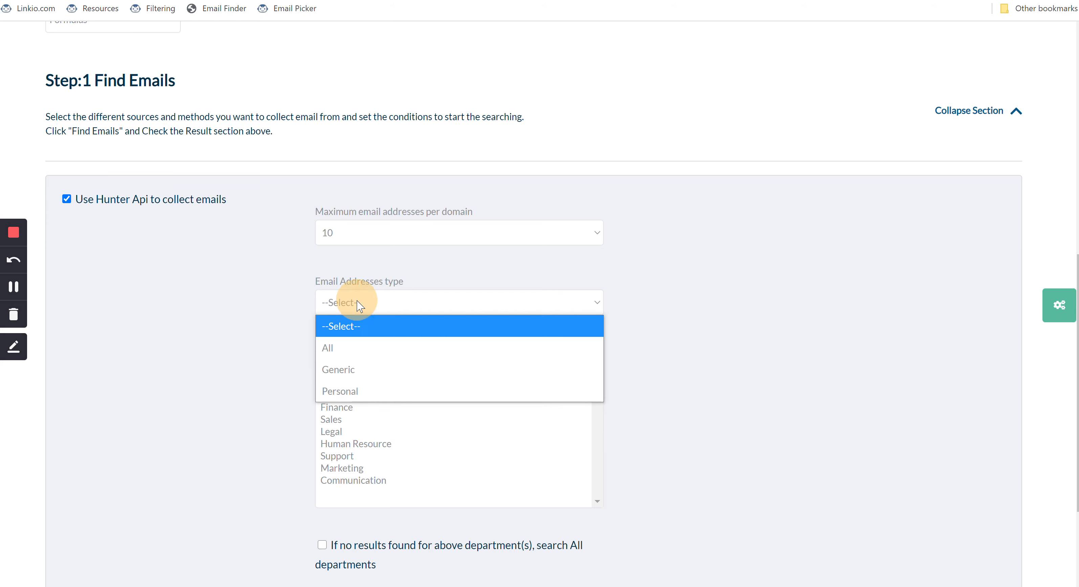
click(342, 348)
Choose the Executive, Marketing and Communication departments and enable searching all departments if those give no results
scroll(268, 346, down, 2)
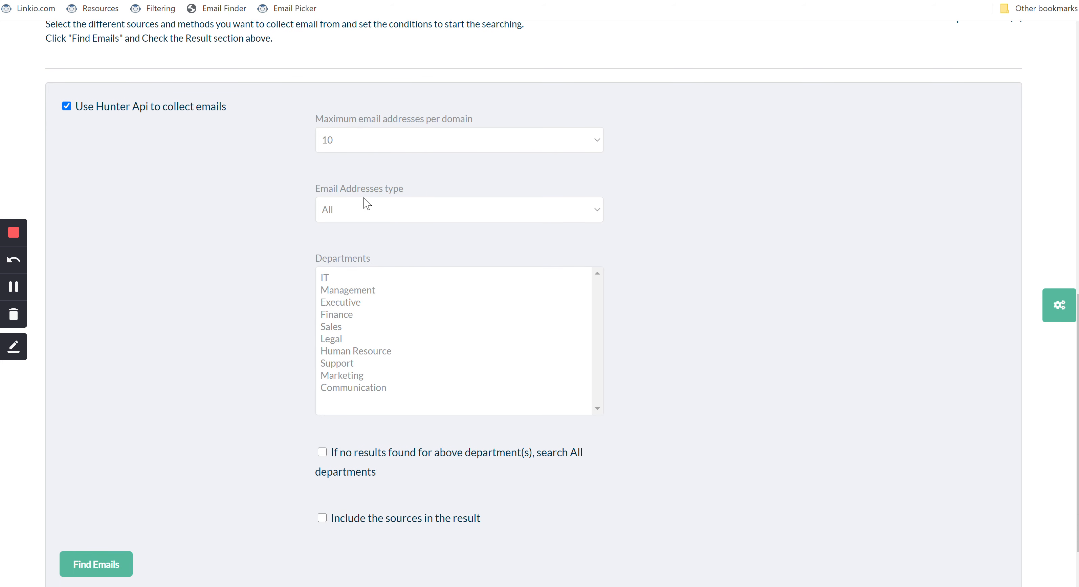
click(363, 209)
scroll(333, 278, down, 2)
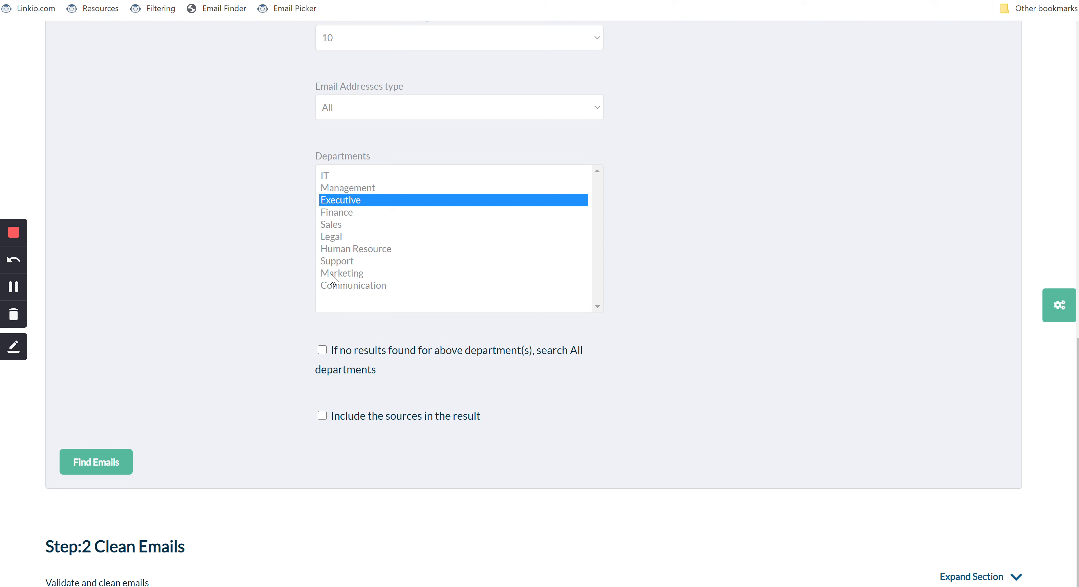
ctrl+click(334, 274)
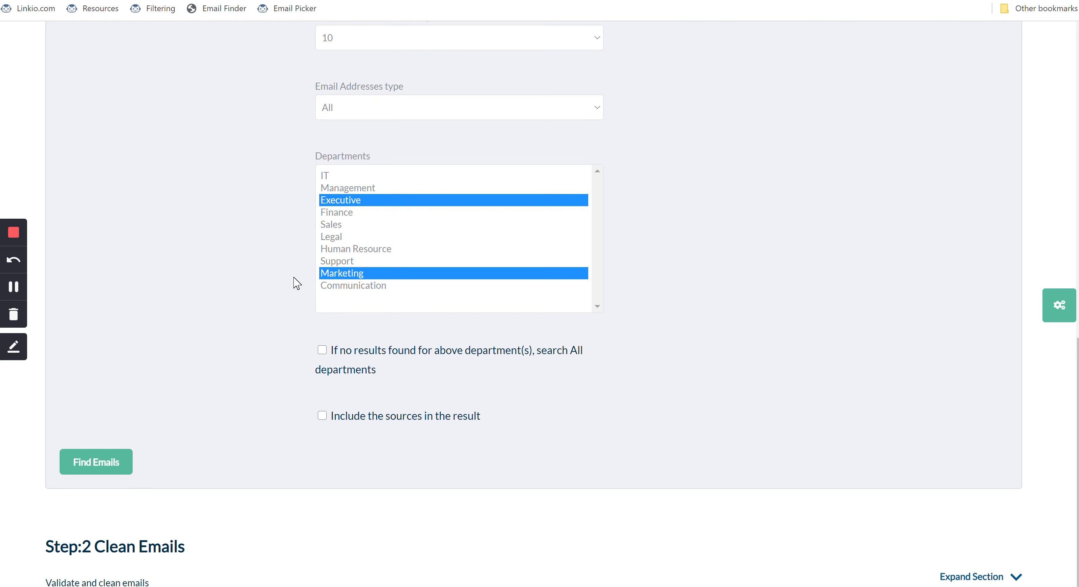
ctrl+click(325, 287)
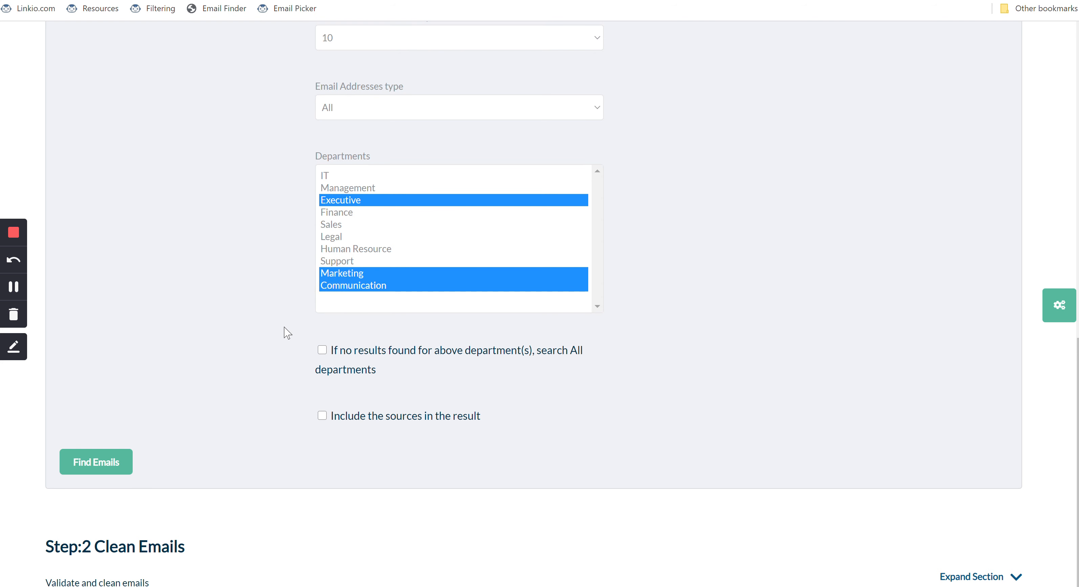
click(321, 351)
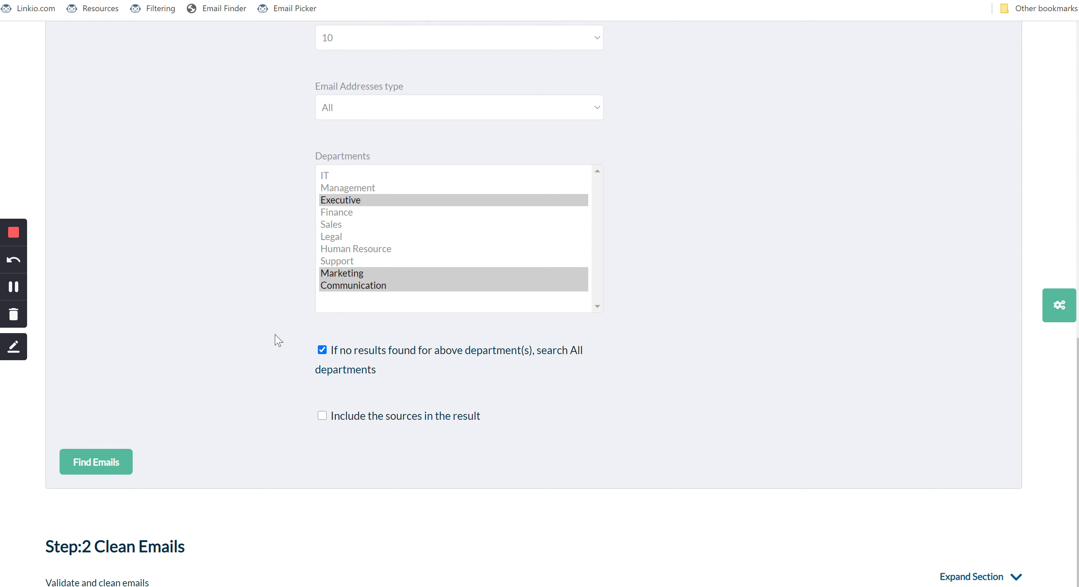
Include the sources in the result and run the email search
scroll(278, 339, down, 1)
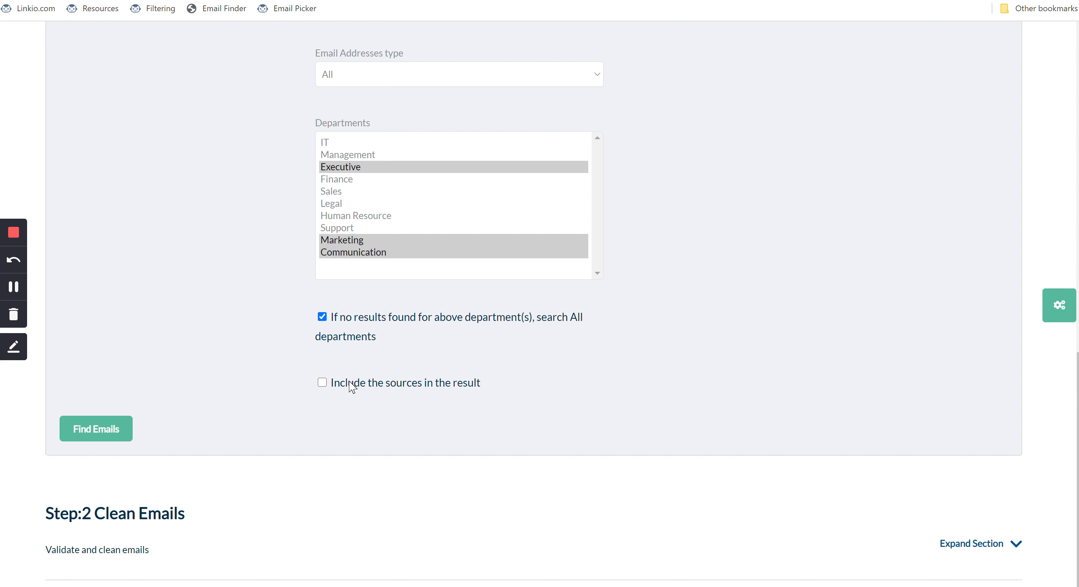
click(318, 383)
click(117, 428)
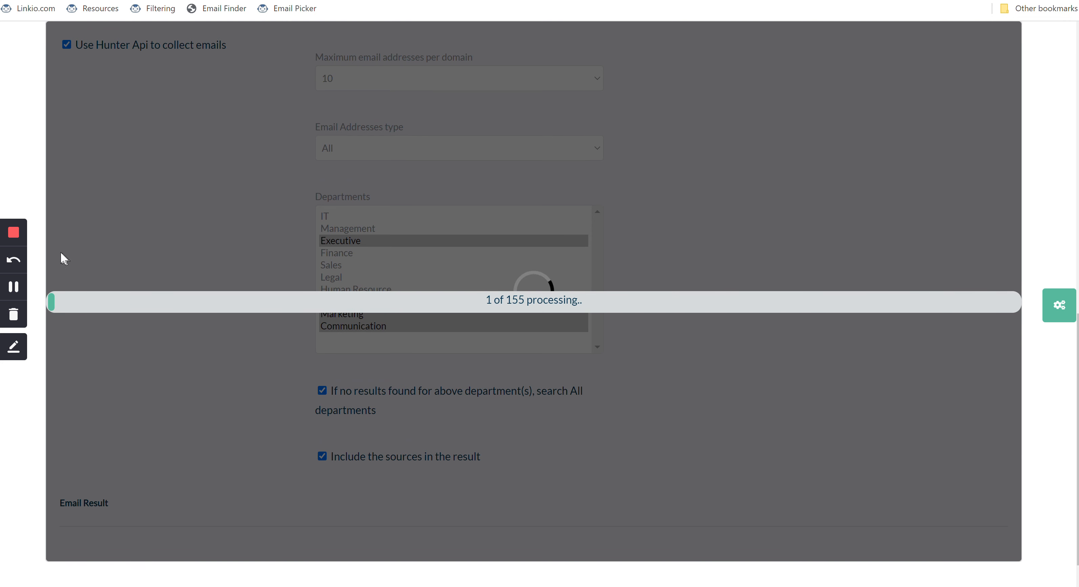
click(13, 287)
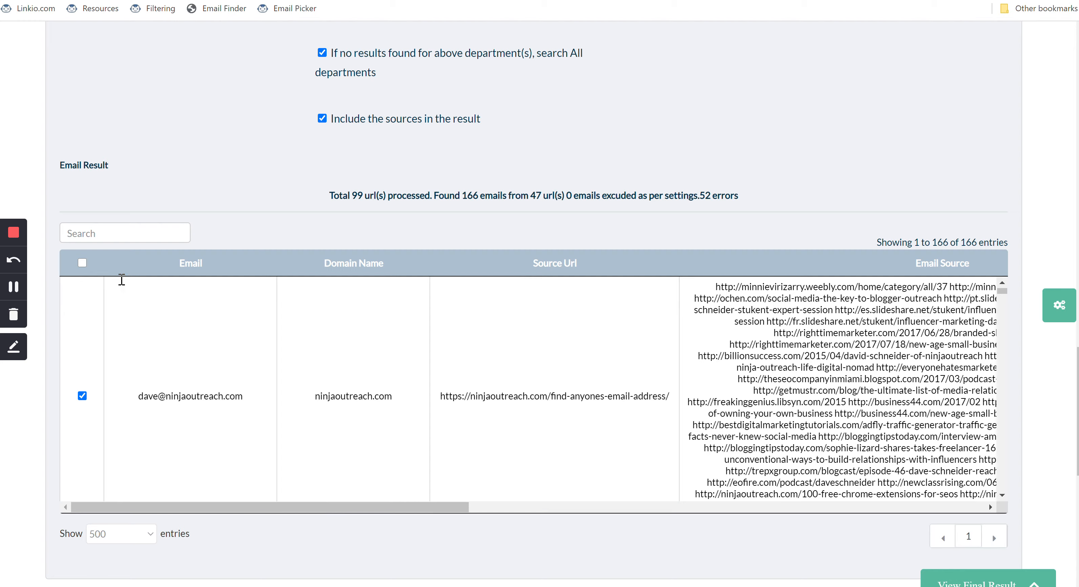
Examine the email search summary for the processed URLs, the emails found and the errors
scroll(182, 229, up, 3)
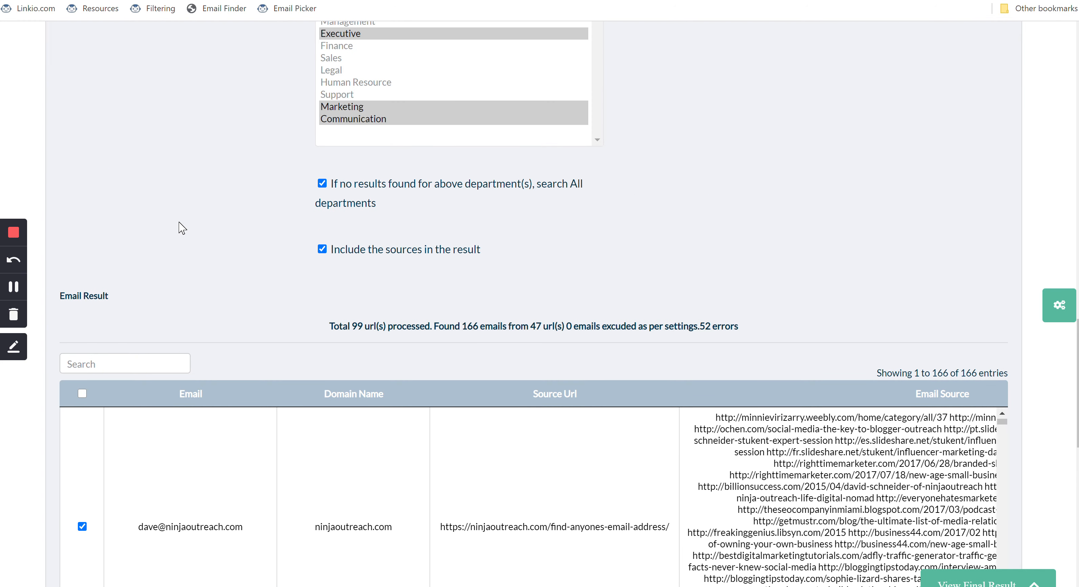
drag(332, 329, 377, 329)
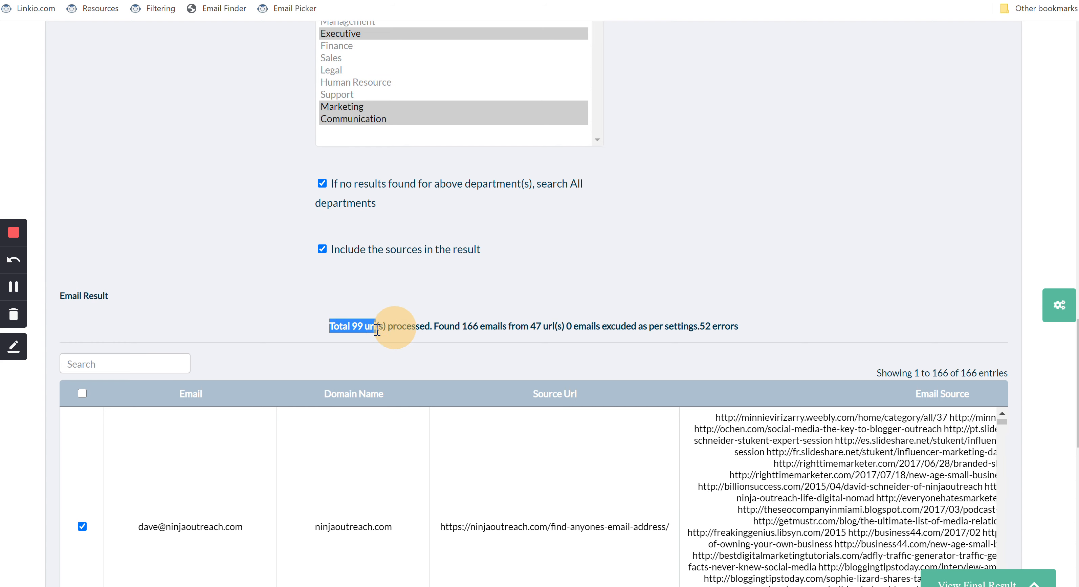
click(403, 326)
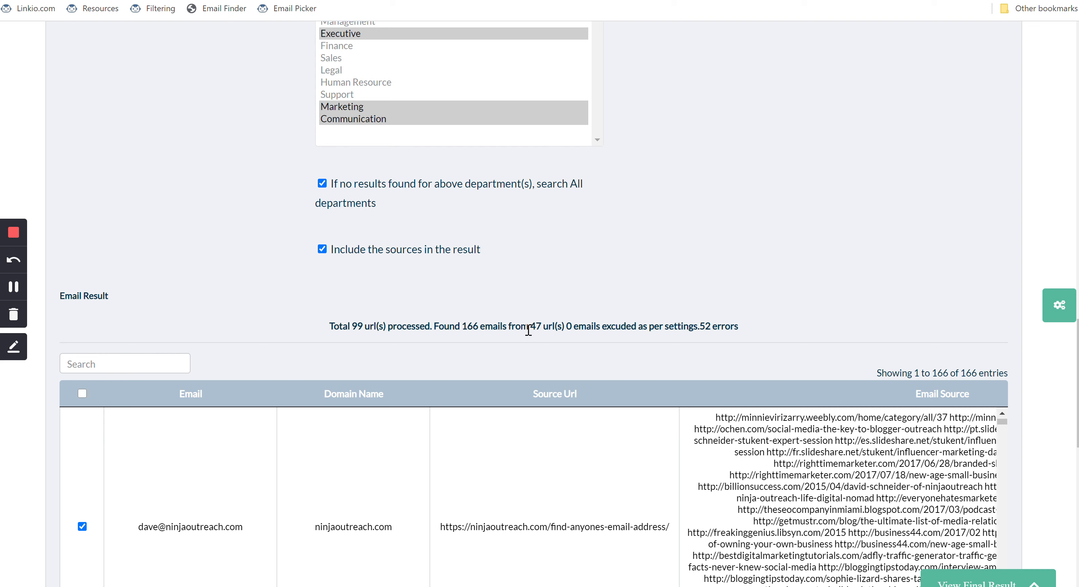
drag(535, 326, 545, 326)
drag(704, 326, 747, 326)
click(747, 326)
Examine the email result table's columns, from source URL and organization to confidence score, type, name, department, position and number of sources
scroll(375, 343, down, 3)
scroll(304, 403, right, 10)
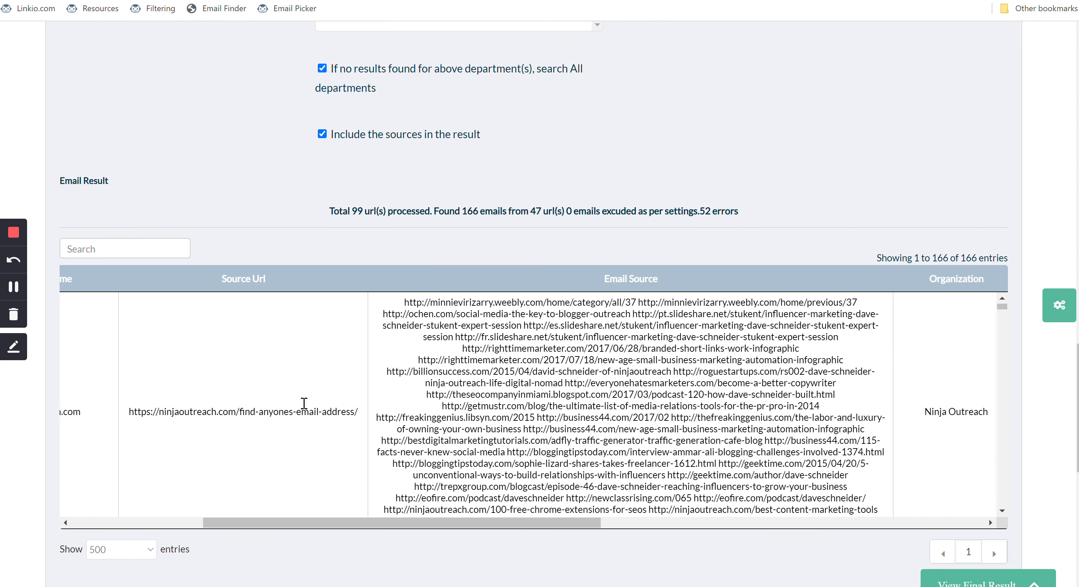
scroll(531, 426, right, 2)
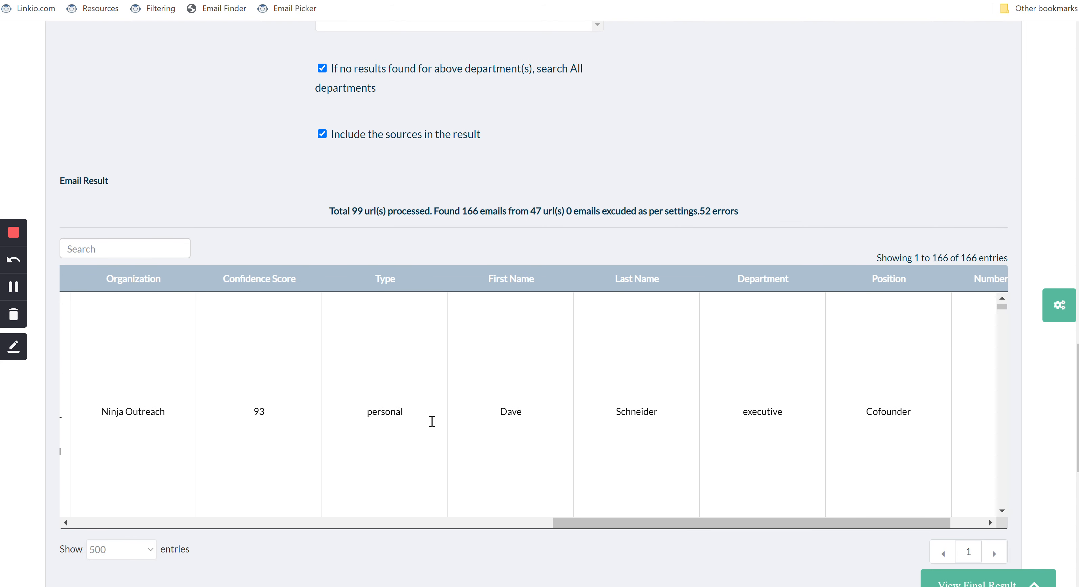
scroll(621, 415, right, 3)
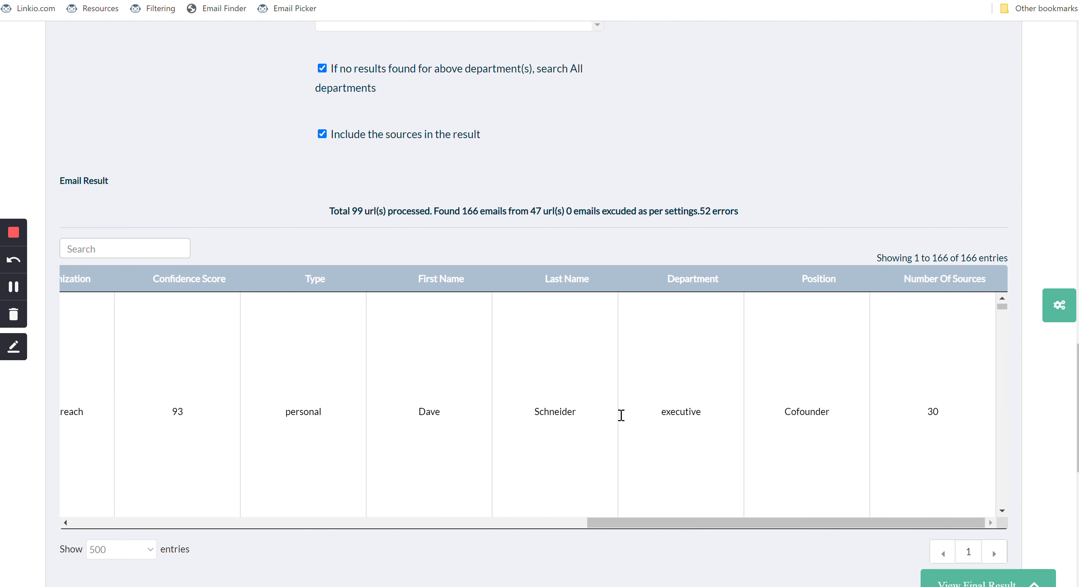
right_click(621, 414)
click(529, 410)
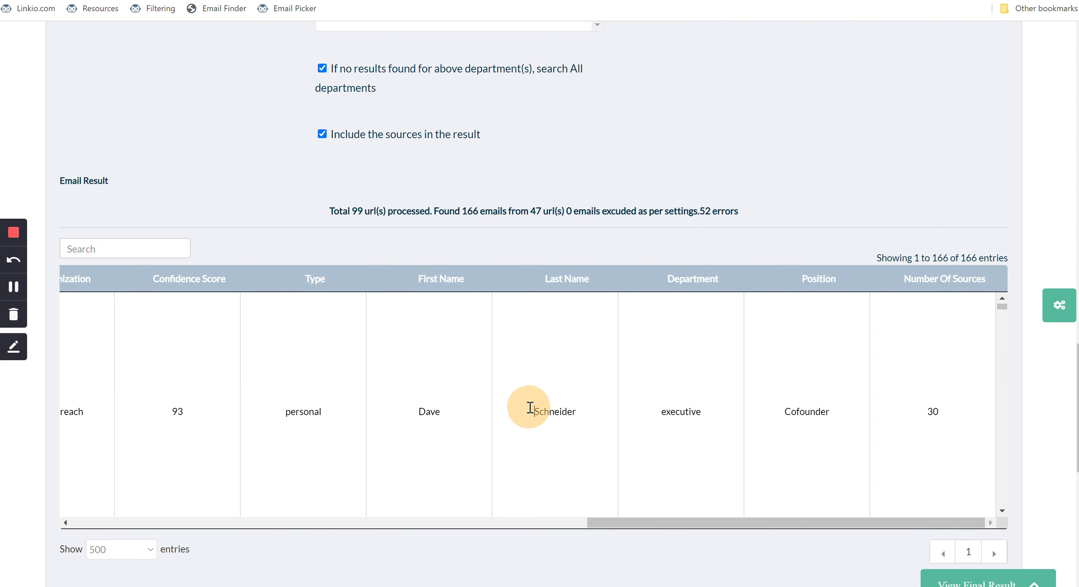
scroll(530, 407, left, 6)
scroll(530, 407, left, 1)
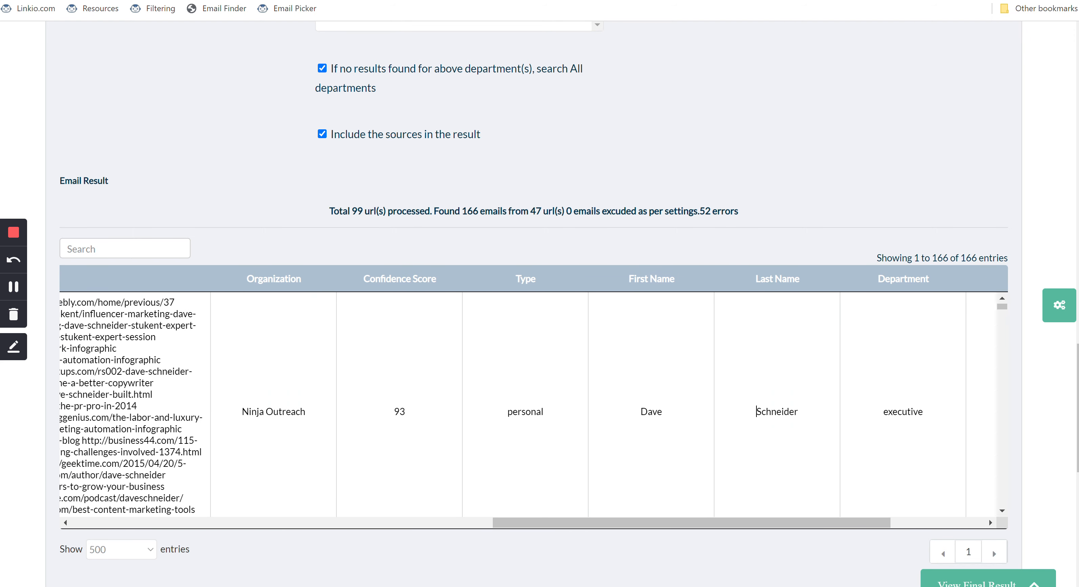
scroll(400, 408, down, 10)
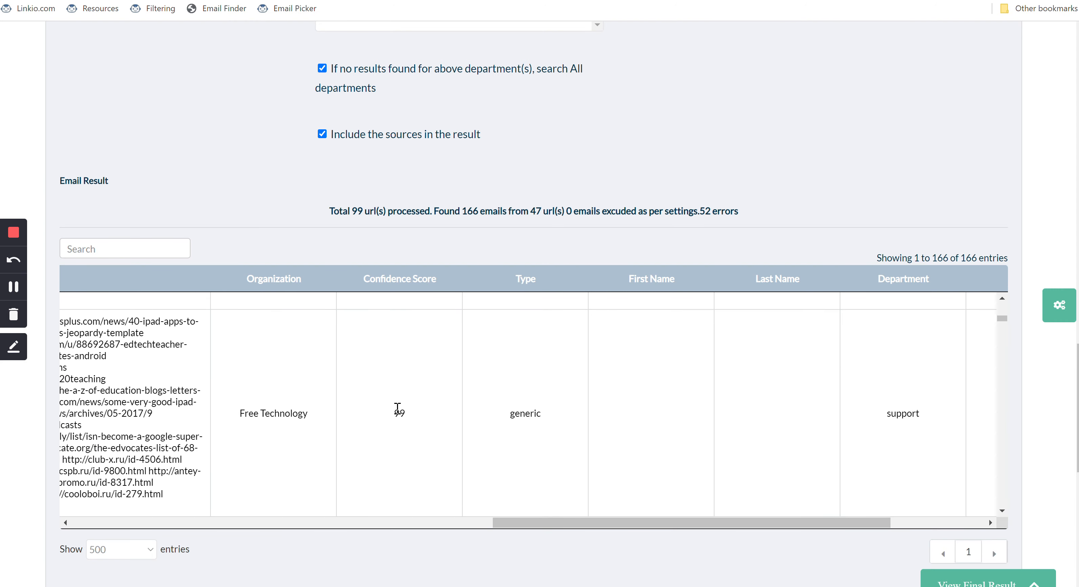
scroll(398, 408, left, 15)
scroll(398, 408, left, 10)
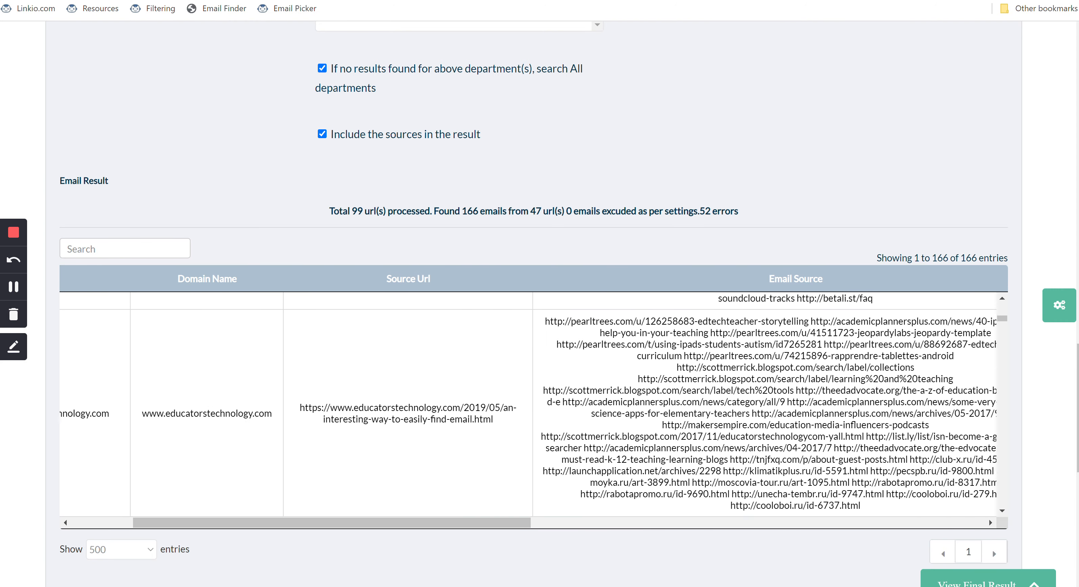
Review the domains that returned no emails and proceed with them to the email crawler
scroll(253, 188, down, 2)
scroll(426, 333, down, 8)
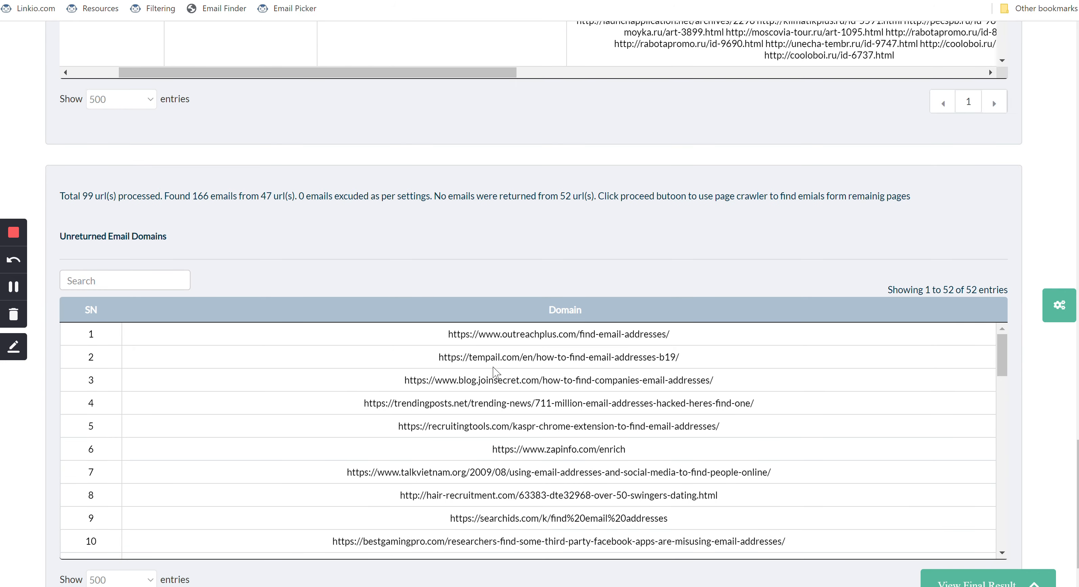
scroll(419, 236, down, 4)
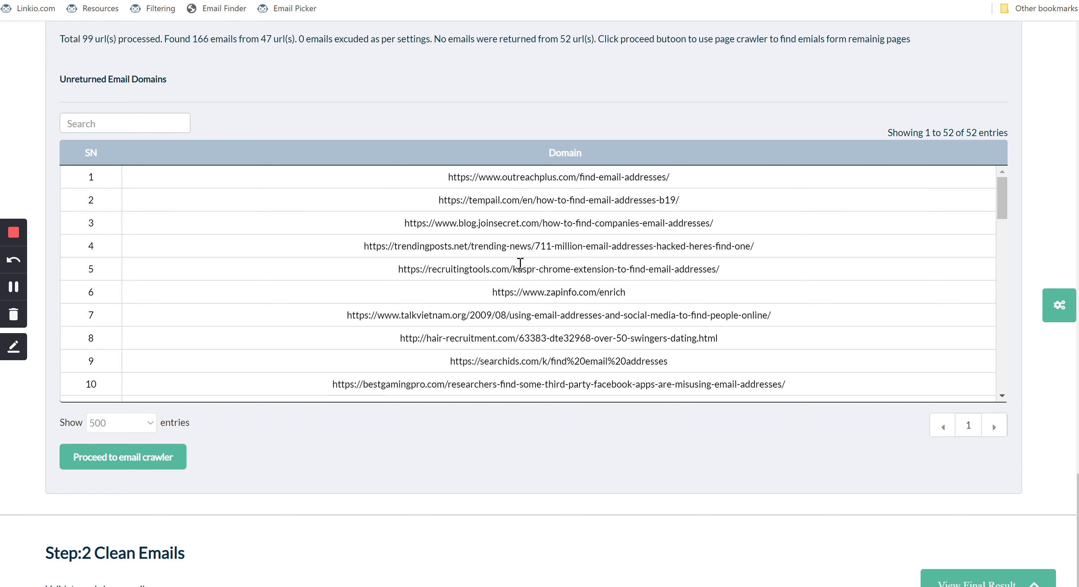
scroll(514, 331, down, 3)
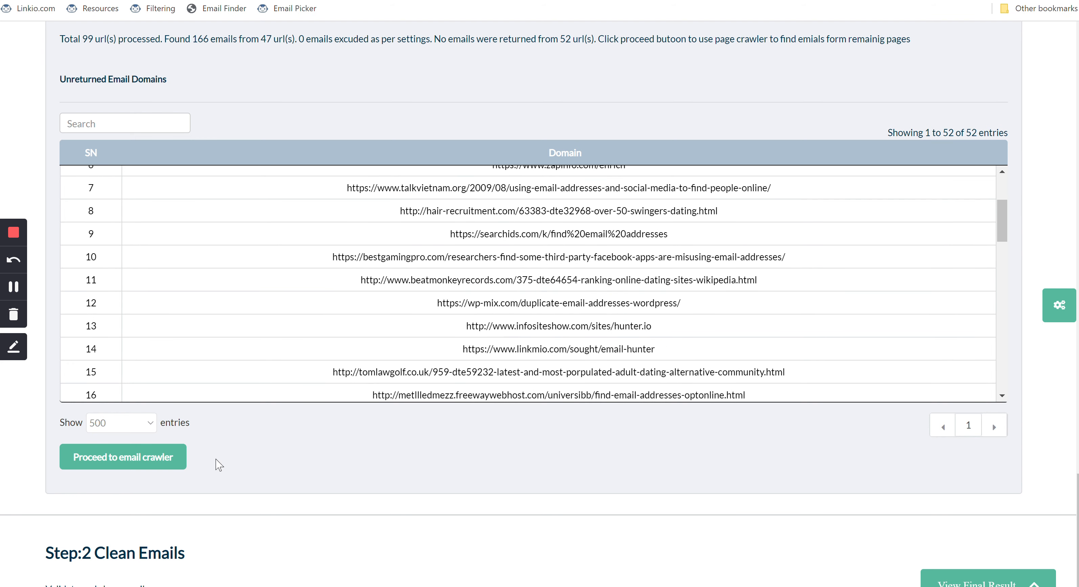
click(130, 470)
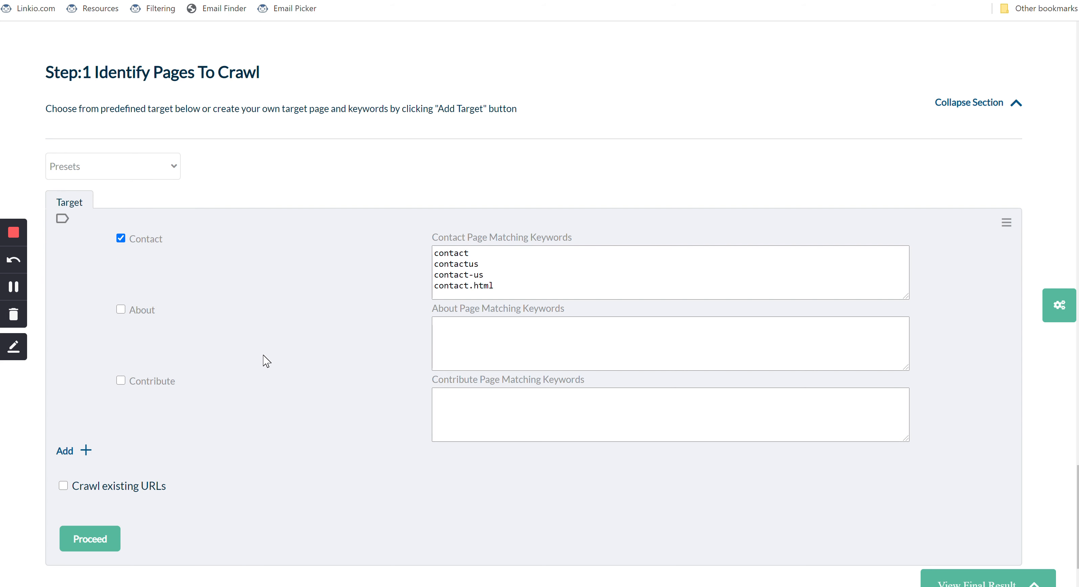
Enable the Contribute page target with only "contribute" and "write-for-us" as its matching keywords
click(158, 386)
drag(537, 435, 429, 409)
text(write-for-us)
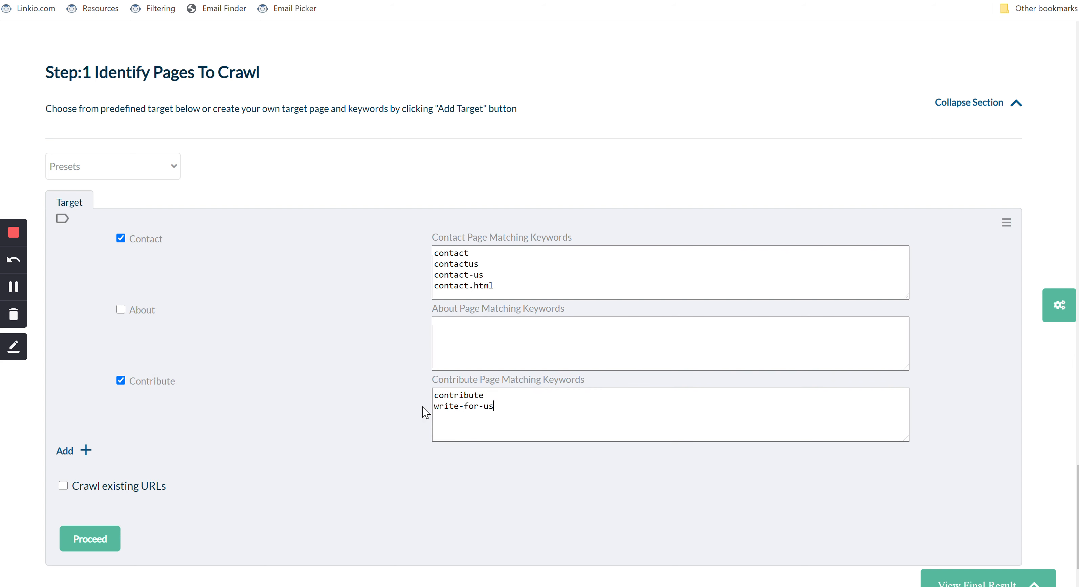
Remove "contactus" and "contact.html" from the Contact page matching keywords, keeping "contact" and "contact-us"
double_click(470, 265)
key(BackSpace)
key(BackSpace)
drag(504, 277, 414, 275)
key(BackSpace)
key(BackSpace)
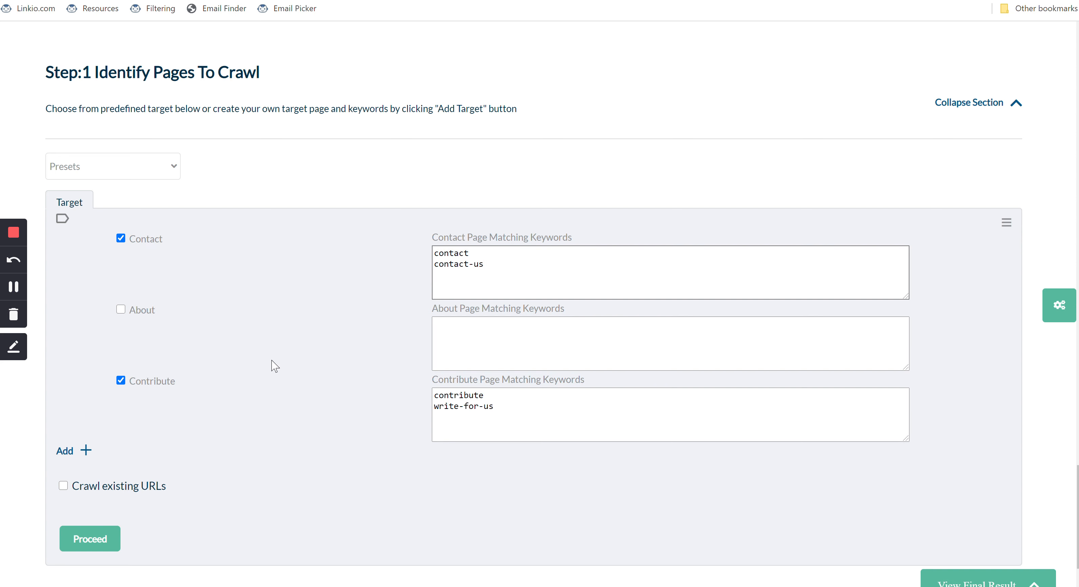
Start identifying the contact and contribute pages to crawl for the domains without emails
scroll(342, 494, up, 7)
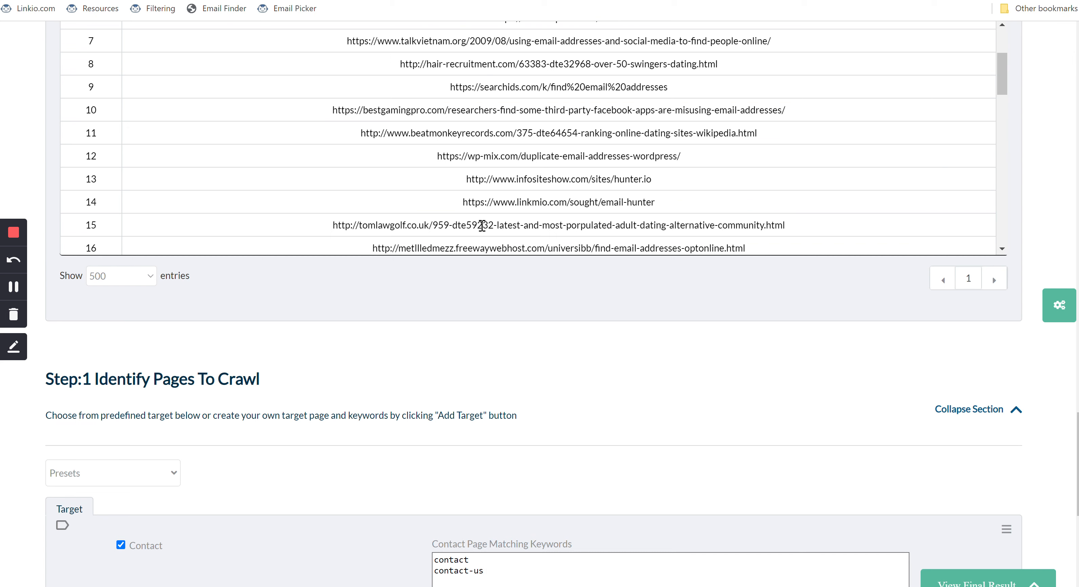
scroll(494, 301, down, 5)
scroll(496, 301, down, 3)
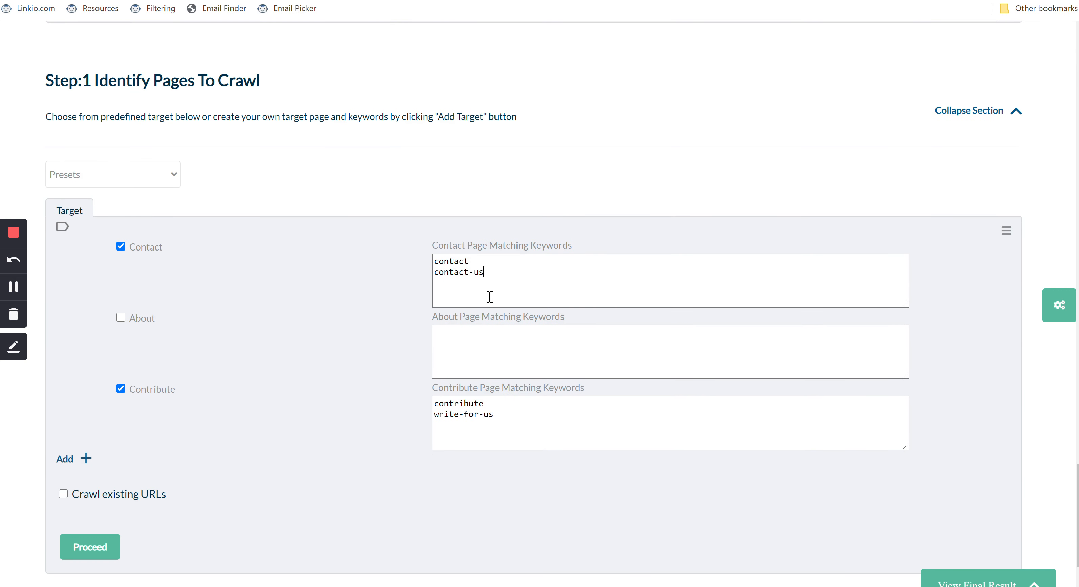
scroll(340, 457, down, 1)
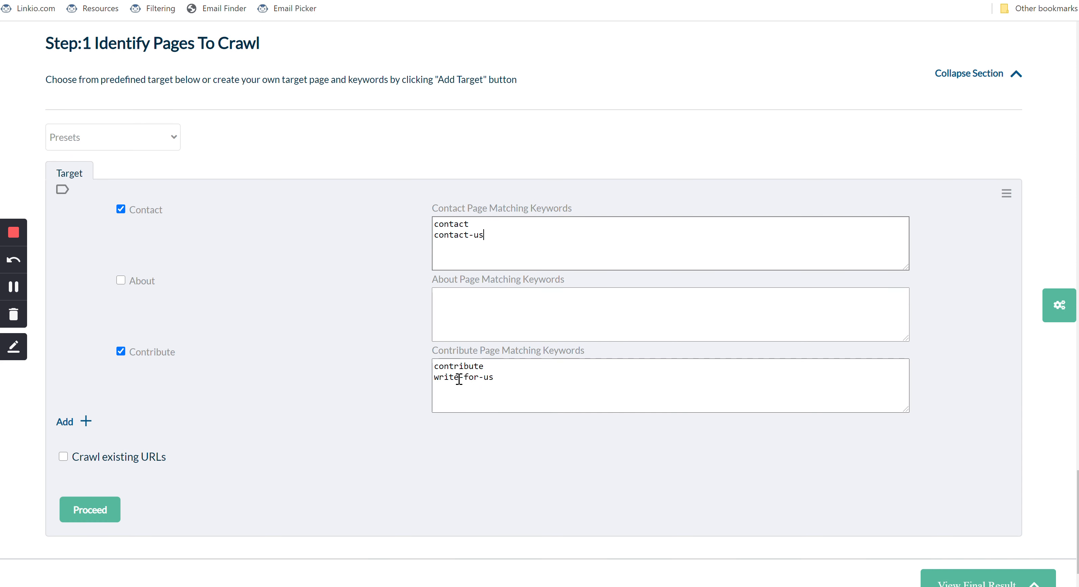
click(92, 519)
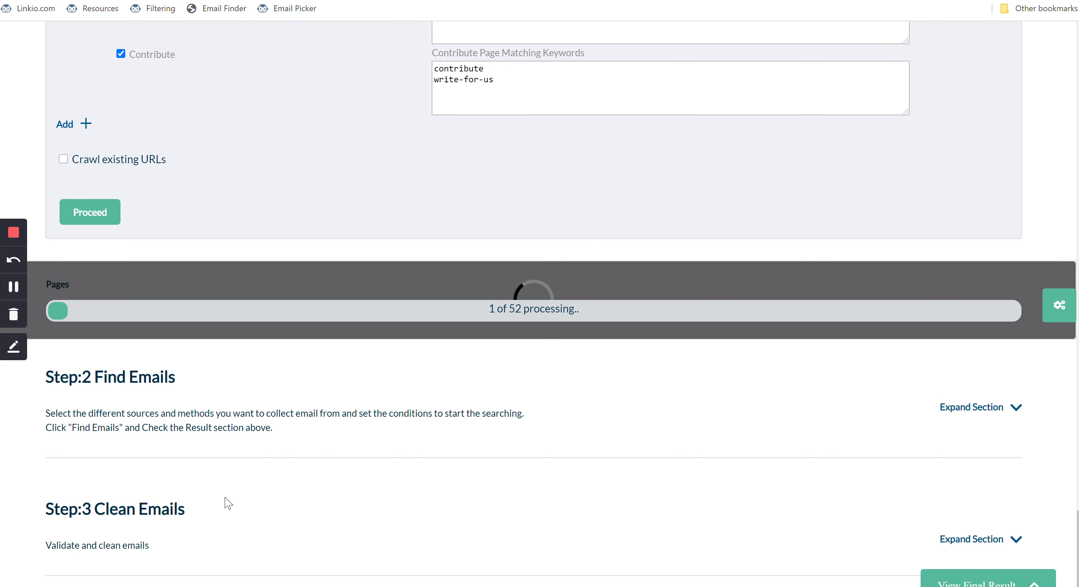
click(14, 286)
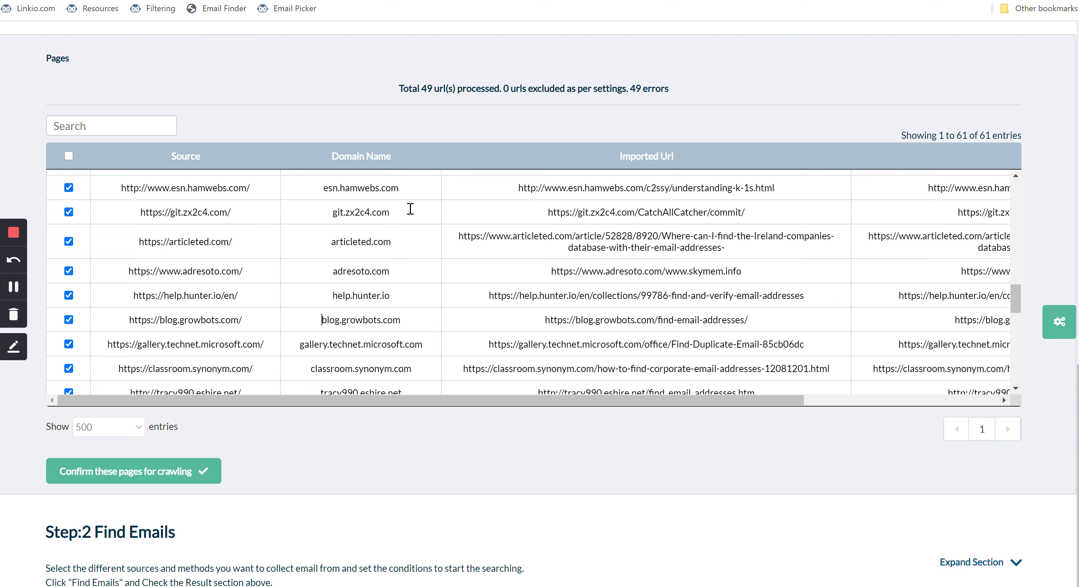
Deselect the 404 pages of domainipfinder.club, bolalisveris.com and adresoto.com from the pages to crawl
scroll(413, 204, up, 10)
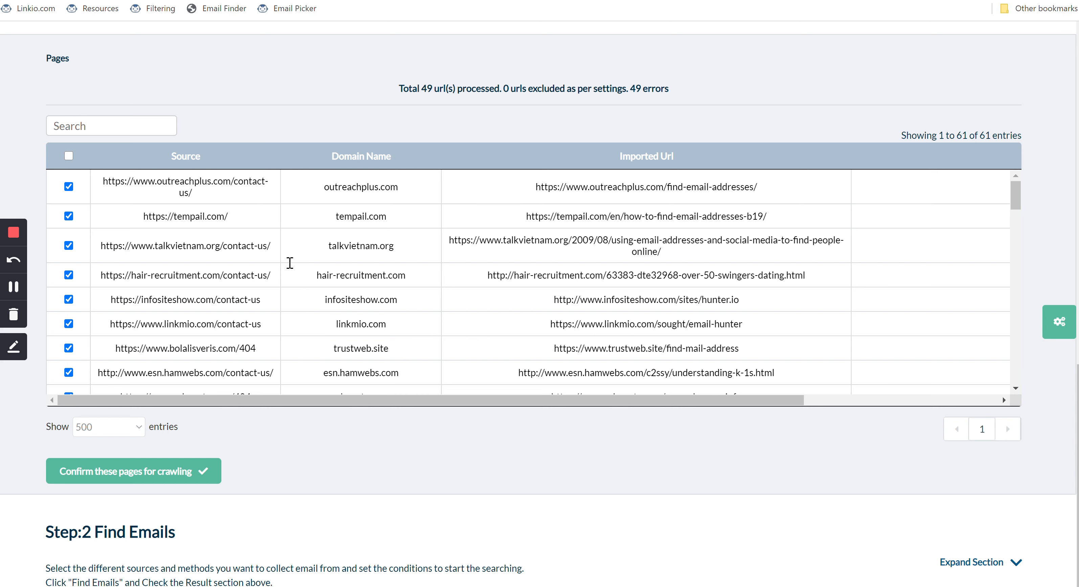
scroll(247, 281, down, 6)
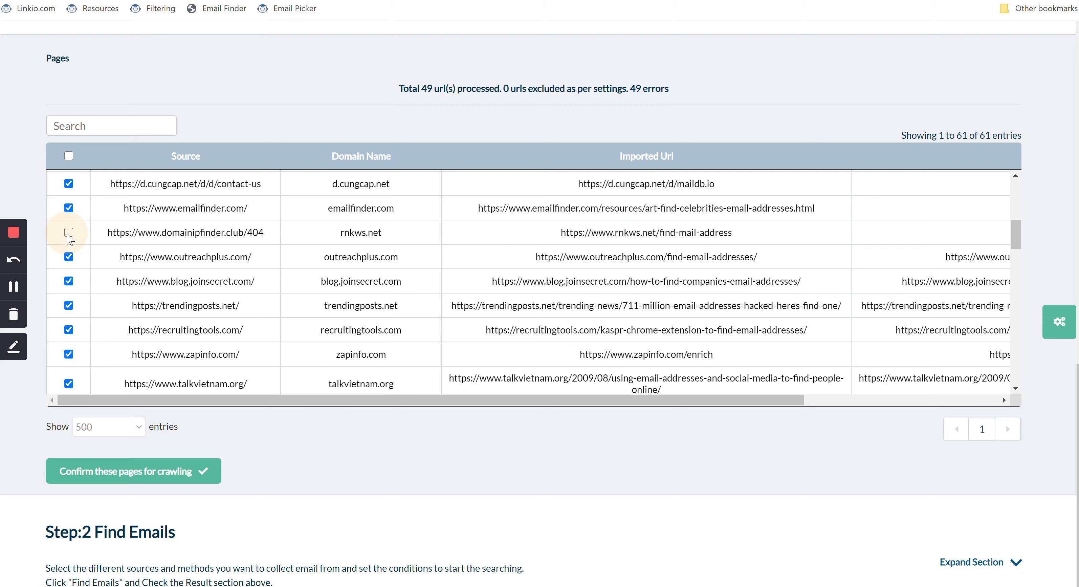
scroll(69, 240, up, 5)
scroll(69, 239, up, 1)
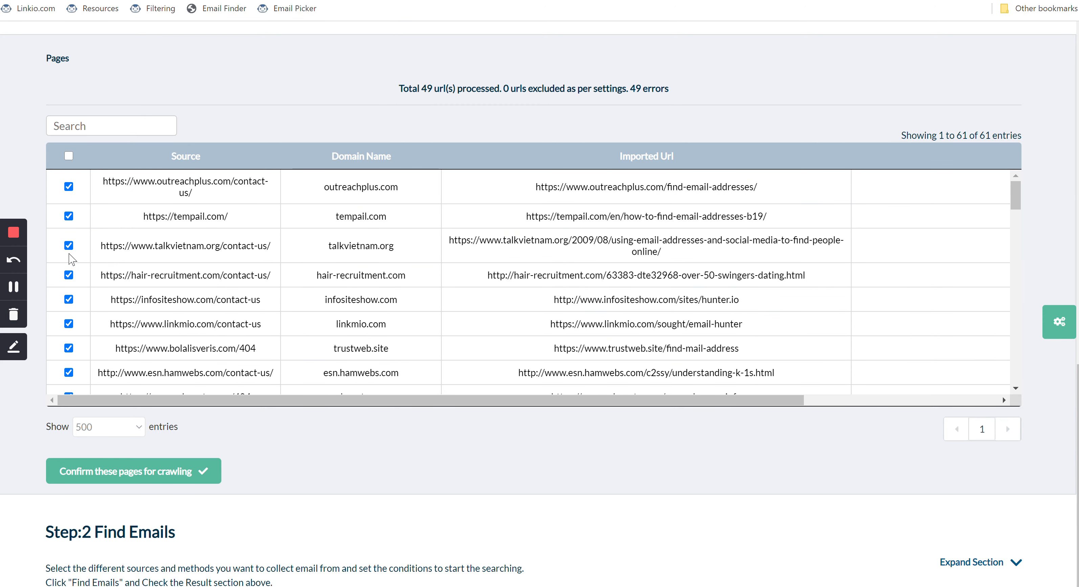
click(68, 348)
scroll(192, 320, down, 3)
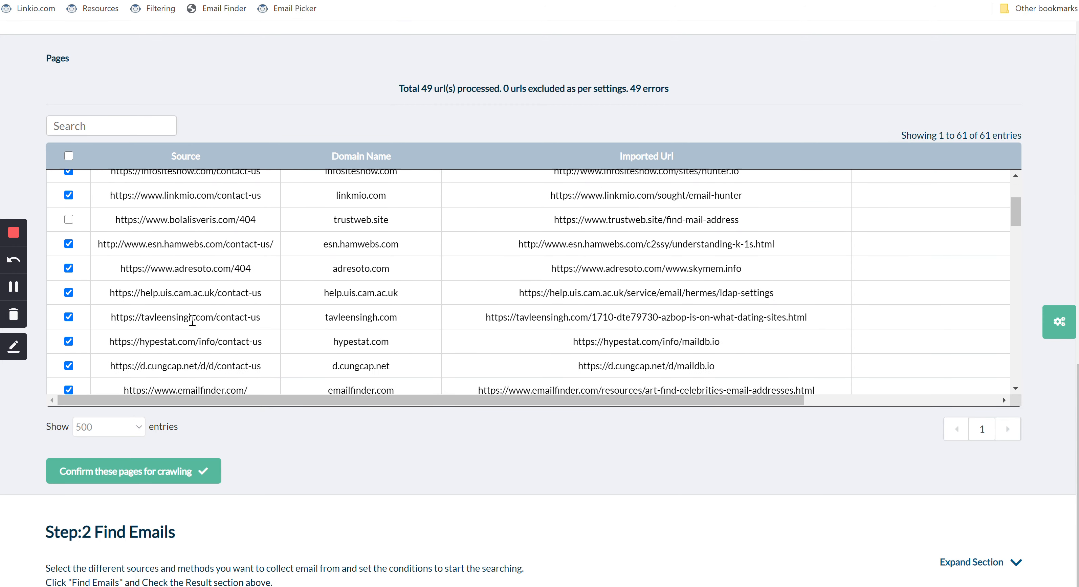
click(68, 251)
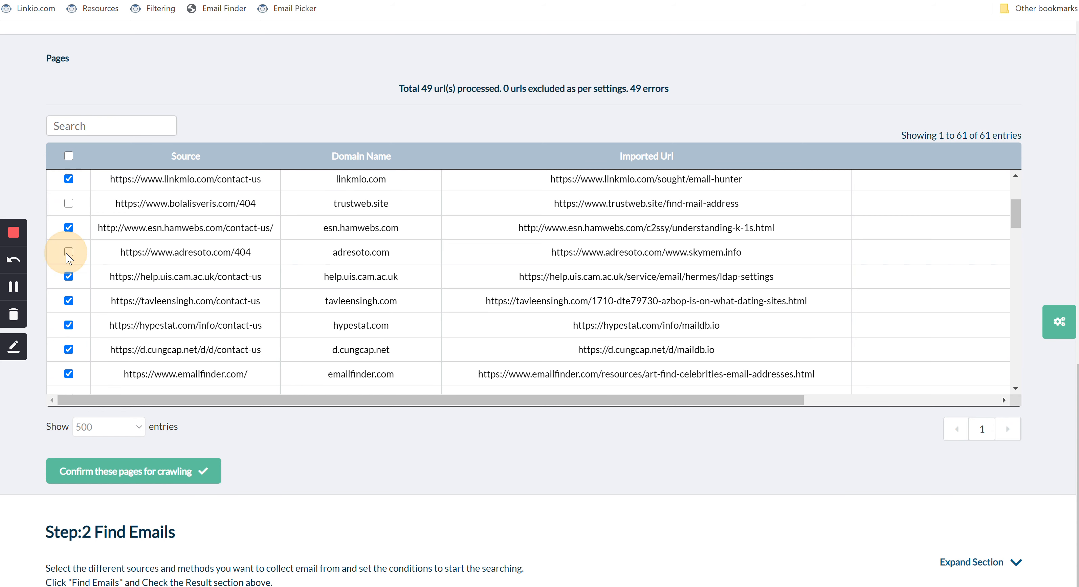
scroll(69, 257, down, 2)
scroll(113, 277, down, 1)
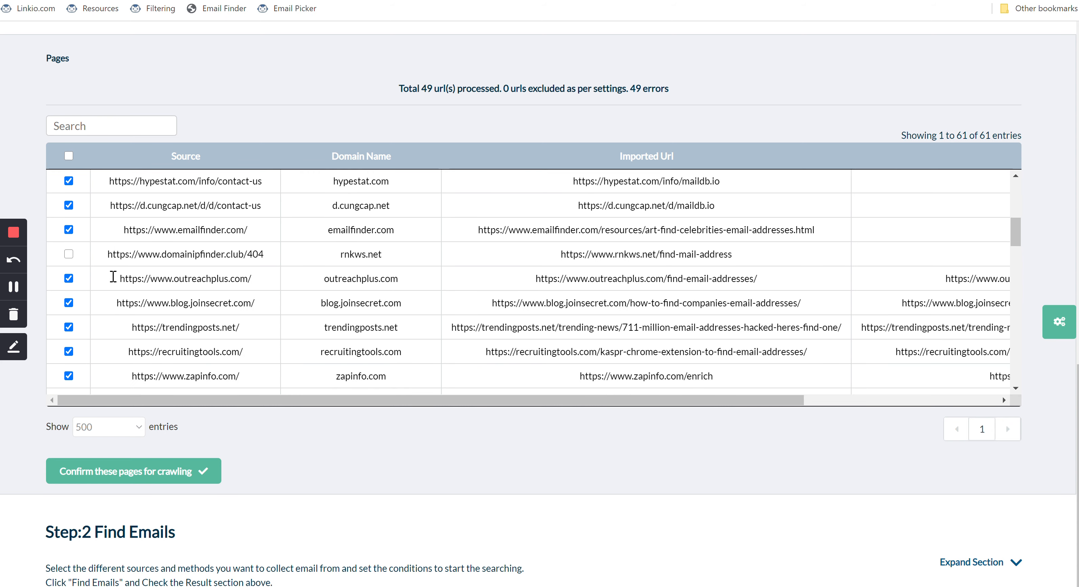
Exclude the infositeshow.com, linkmio.com and bolalisveris.com homepages and the help.hunter.io/en/ page from the pages to crawl
scroll(113, 277, down, 1)
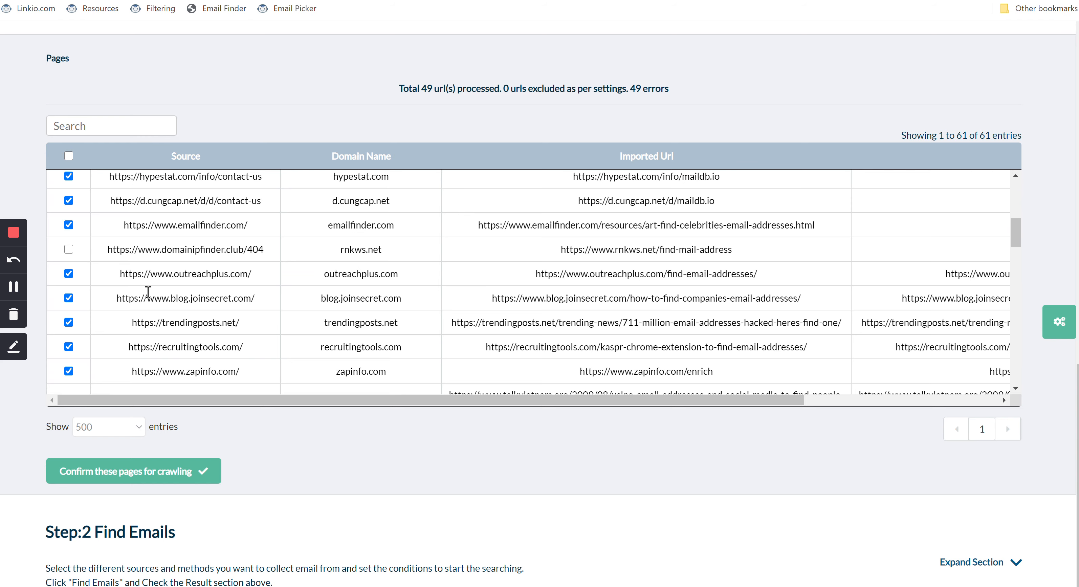
scroll(148, 292, down, 5)
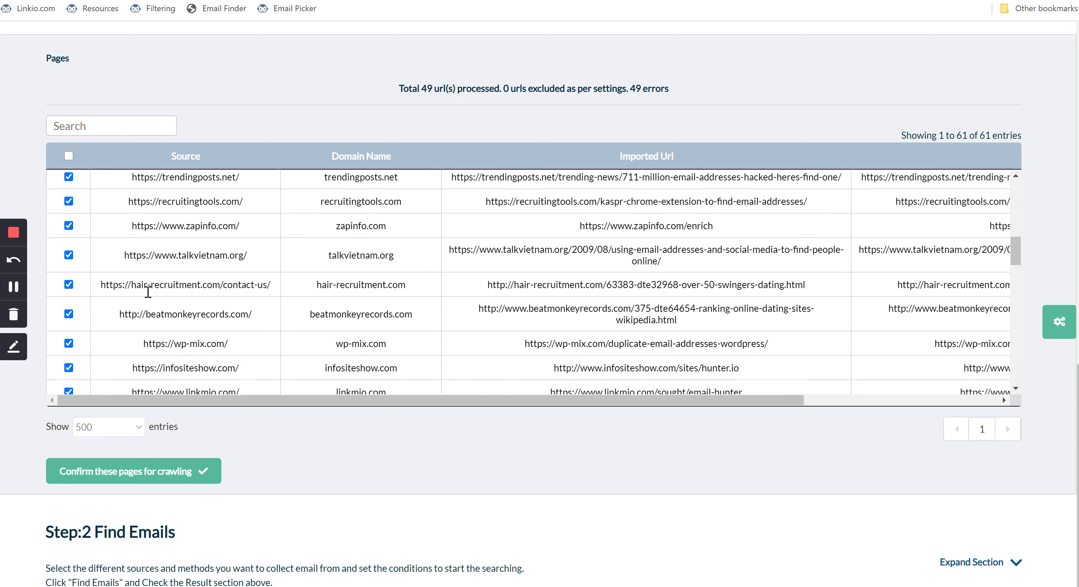
scroll(147, 292, down, 2)
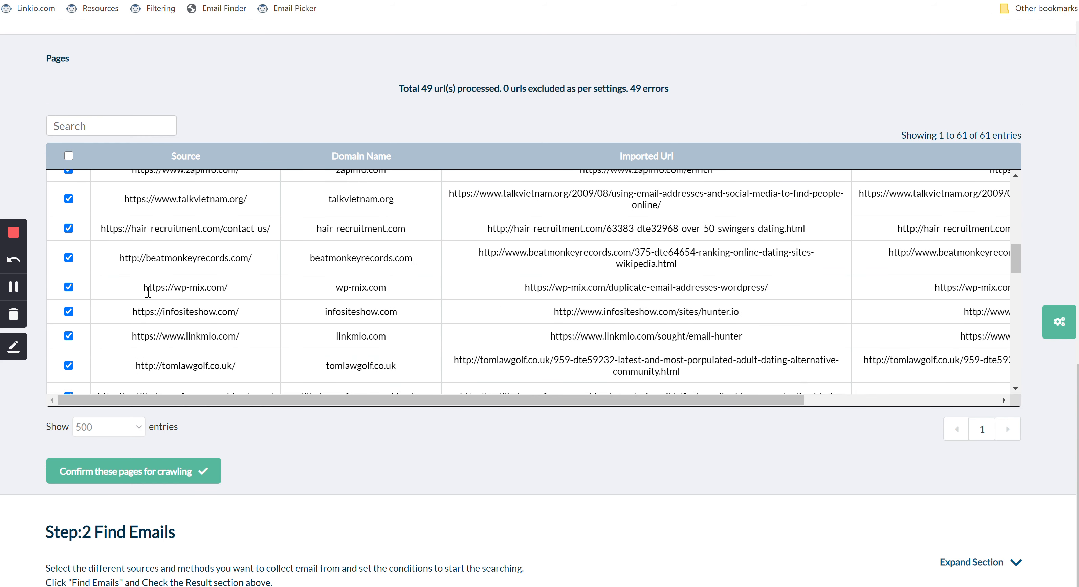
scroll(148, 292, down, 1)
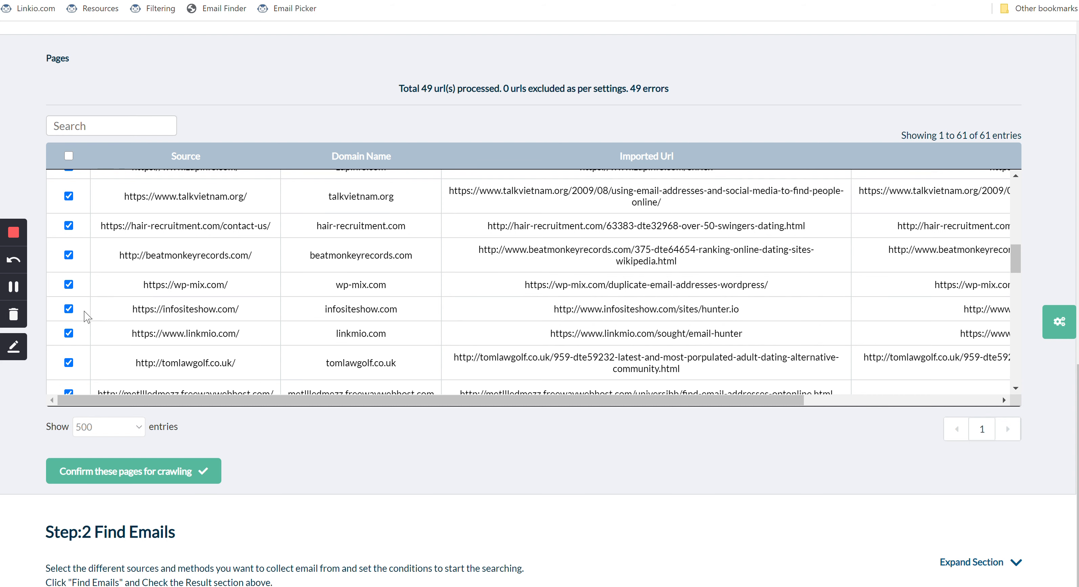
click(68, 310)
click(69, 334)
scroll(74, 293, down, 3)
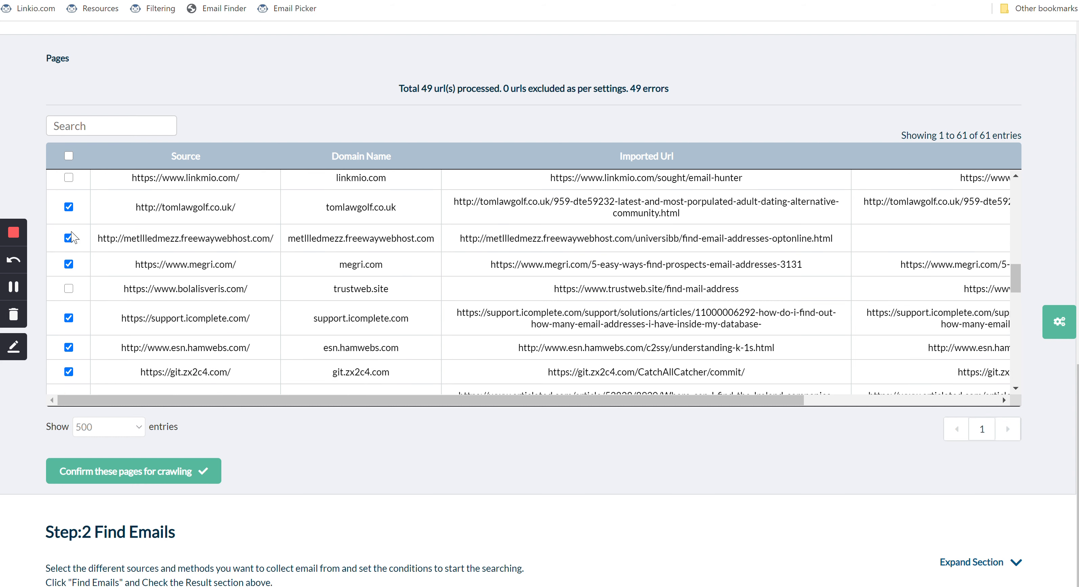
scroll(70, 235, down, 3)
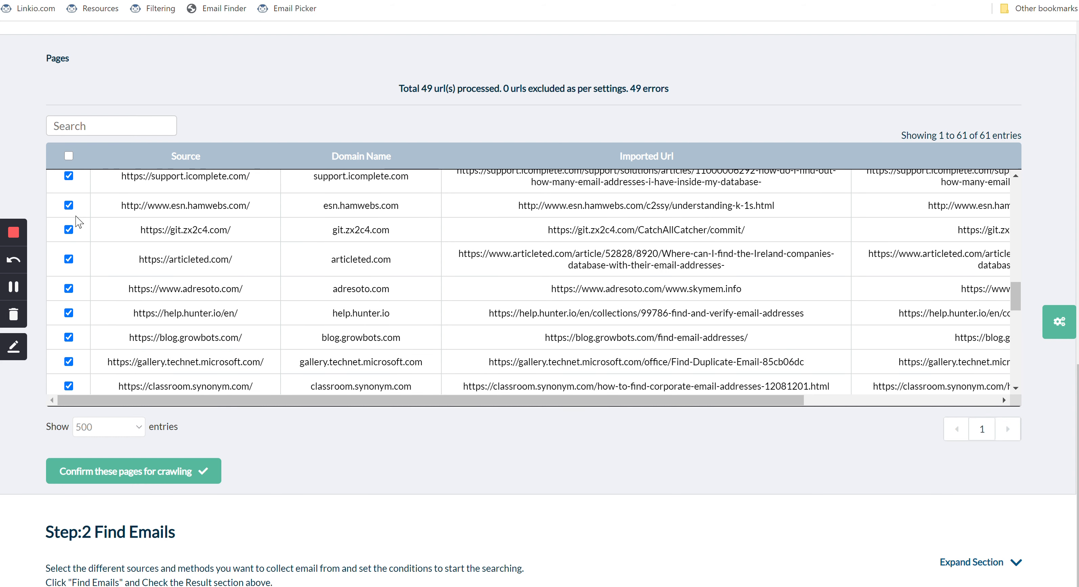
scroll(113, 297, down, 1)
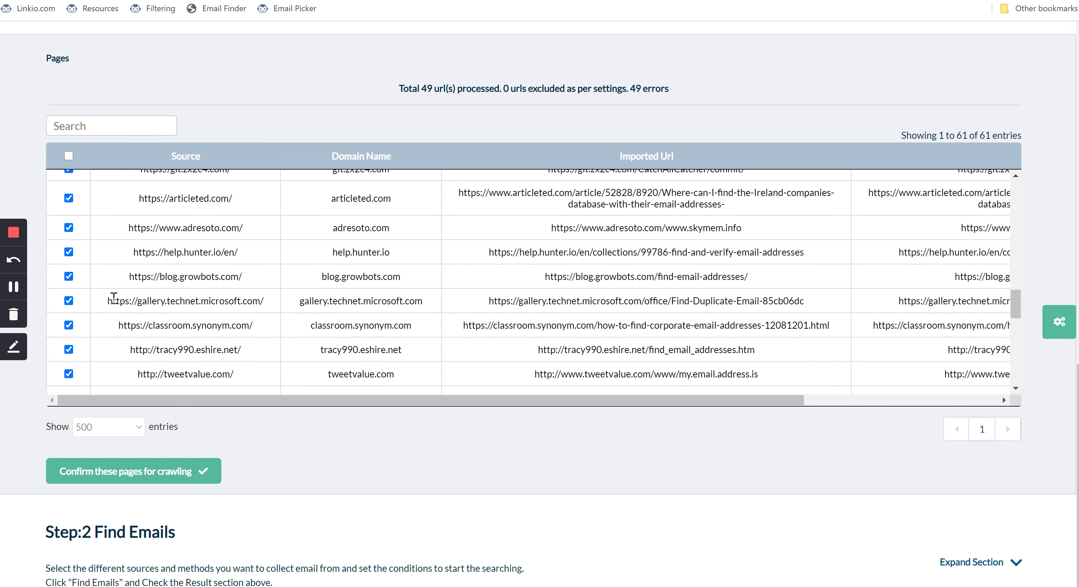
click(68, 243)
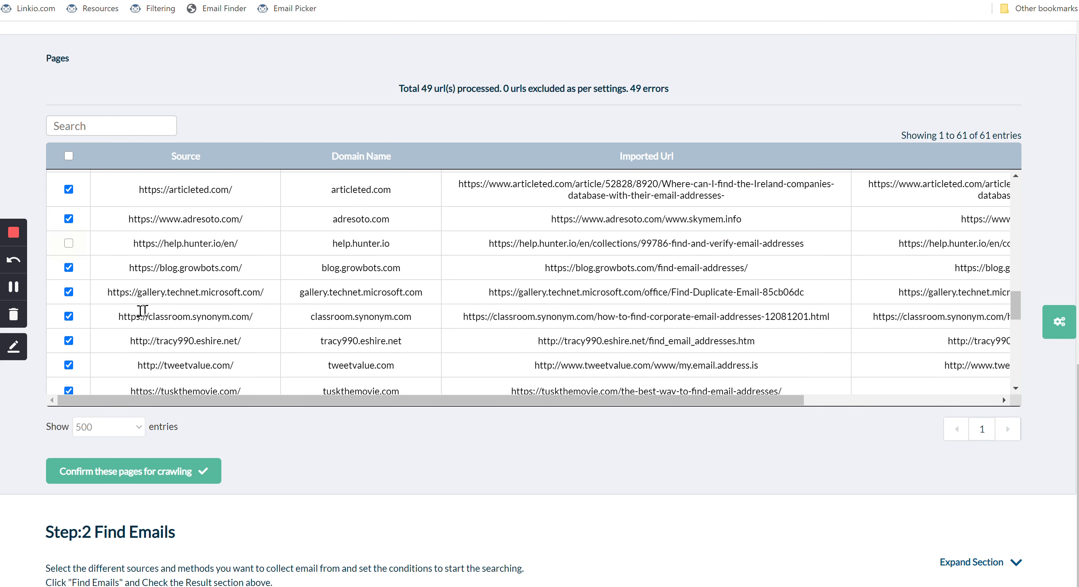
Exclude the gallery.technet.microsoft.com homepage and confirm the remaining selected pages for crawling
scroll(149, 310, down, 1)
scroll(159, 260, down, 1)
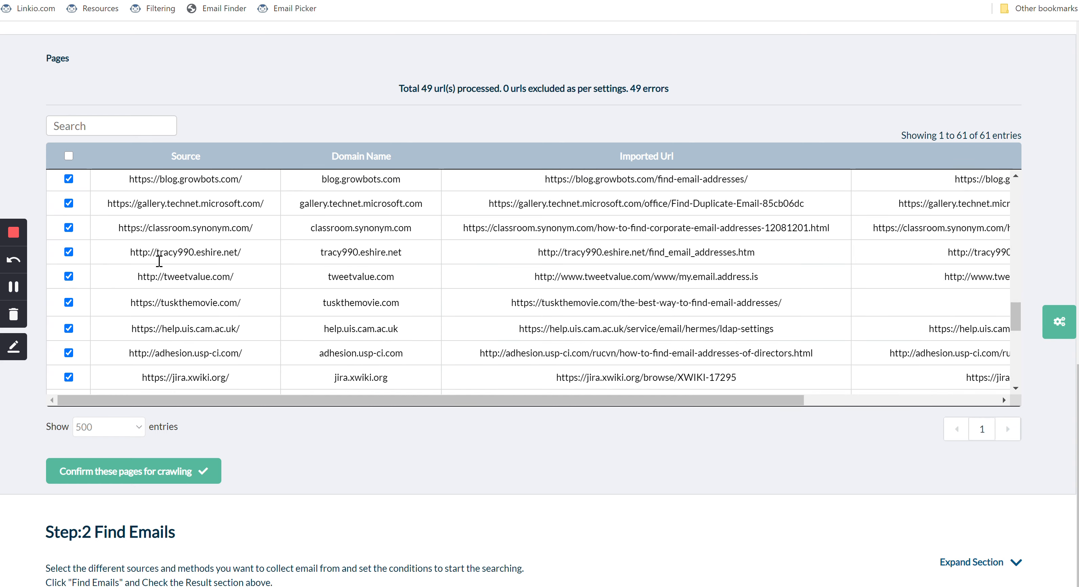
click(68, 203)
scroll(127, 292, down, 9)
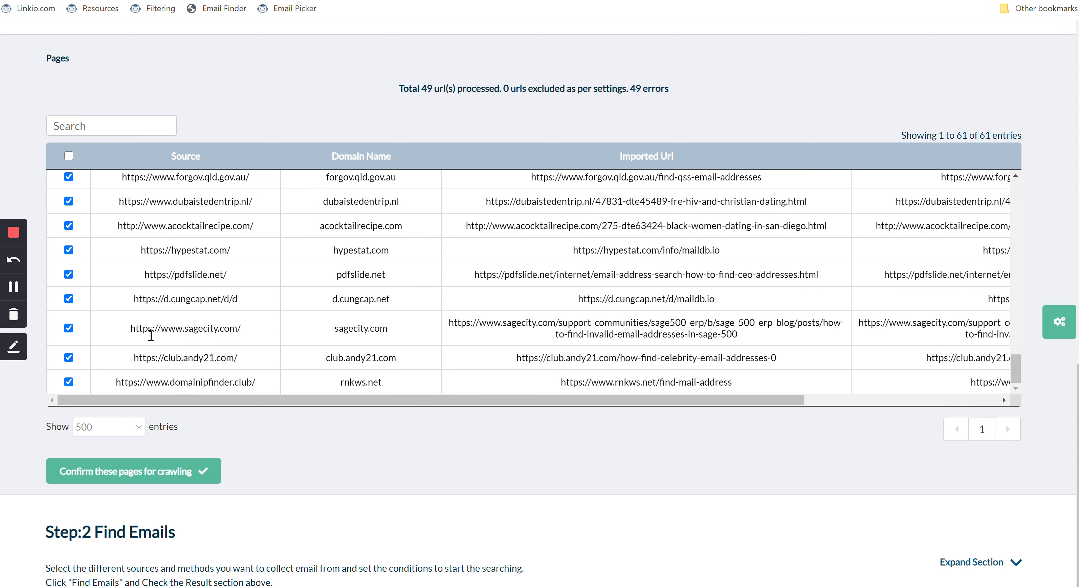
scroll(145, 337, down, 3)
click(140, 354)
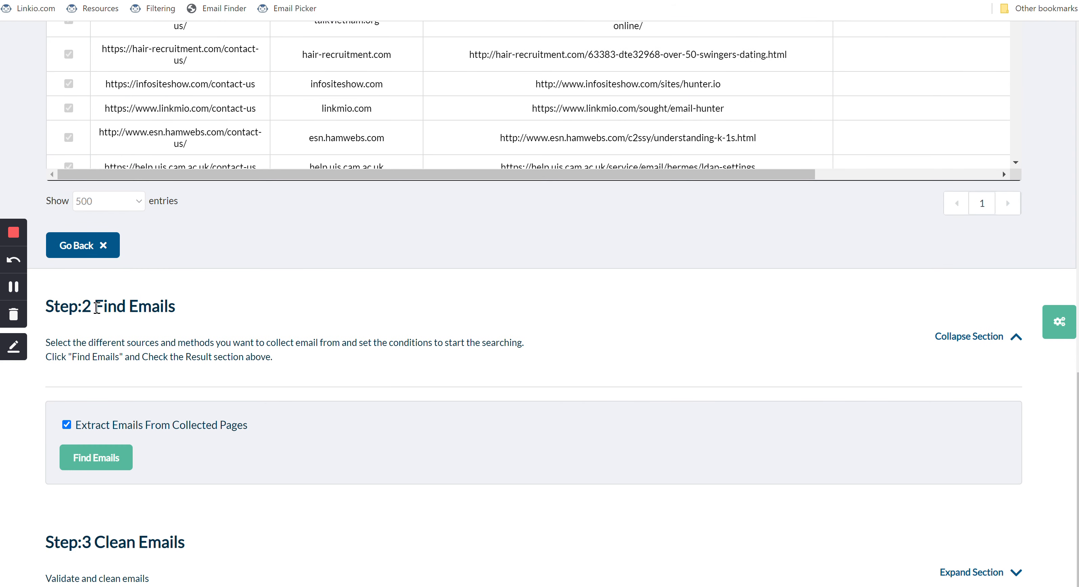
Extract emails from the confirmed contact pages and homepages
click(96, 458)
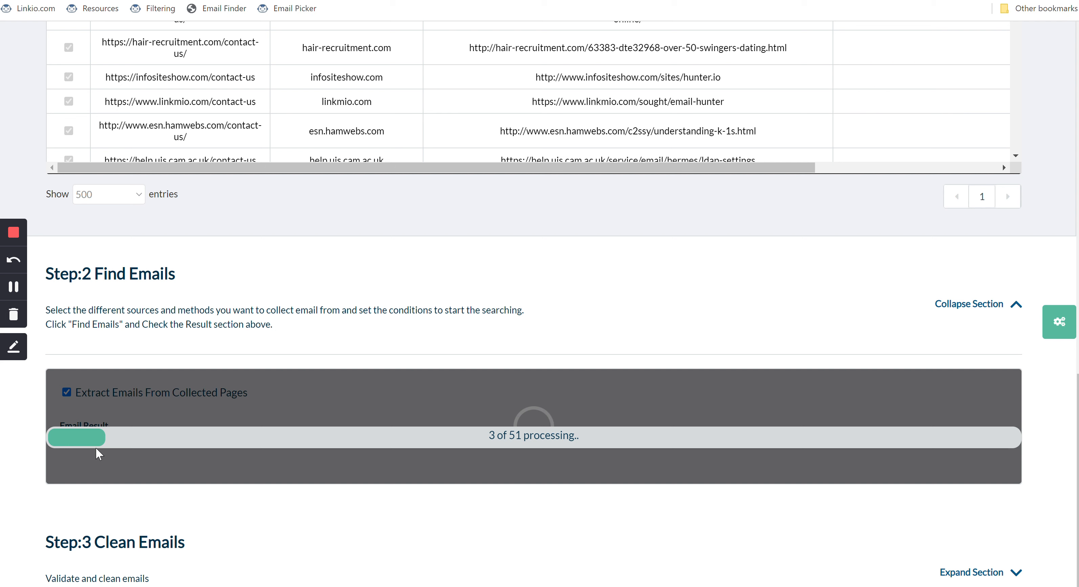
click(14, 287)
scroll(273, 357, down, 3)
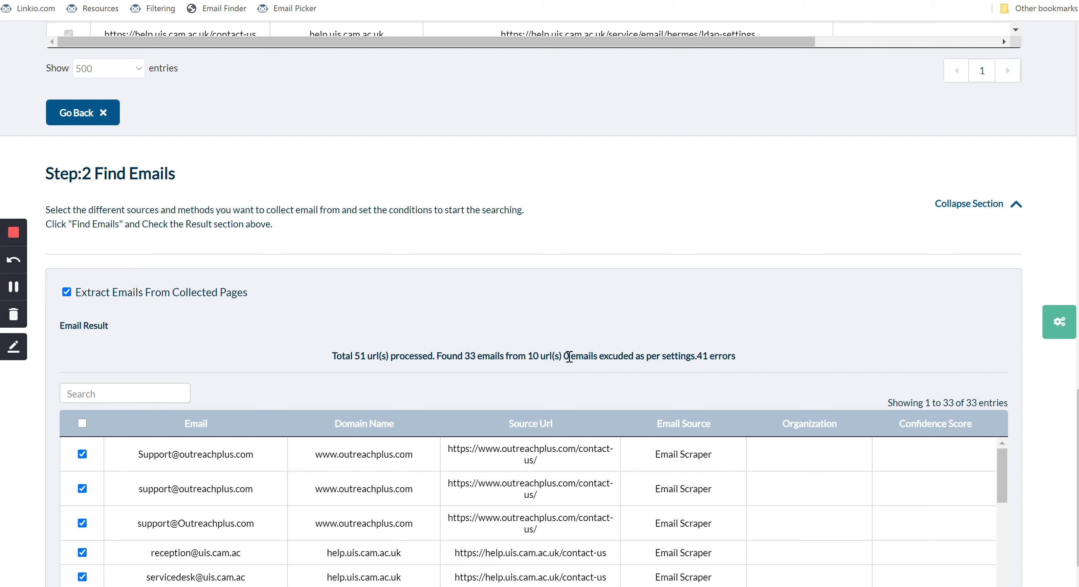
Review the scraped email results and confirm all of them for cleaning
drag(699, 355, 738, 362)
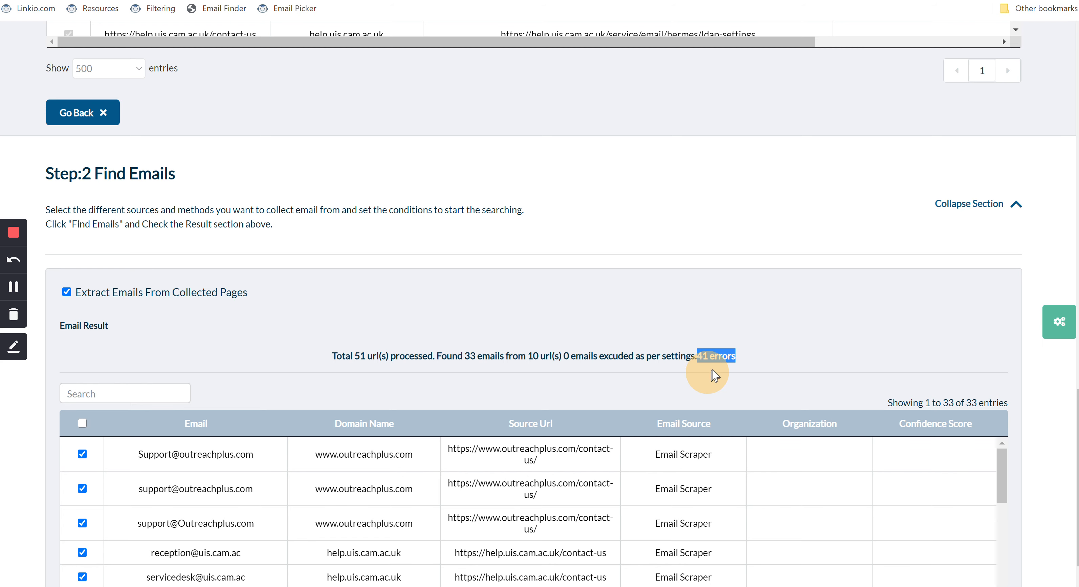
click(739, 364)
scroll(739, 361, down, 3)
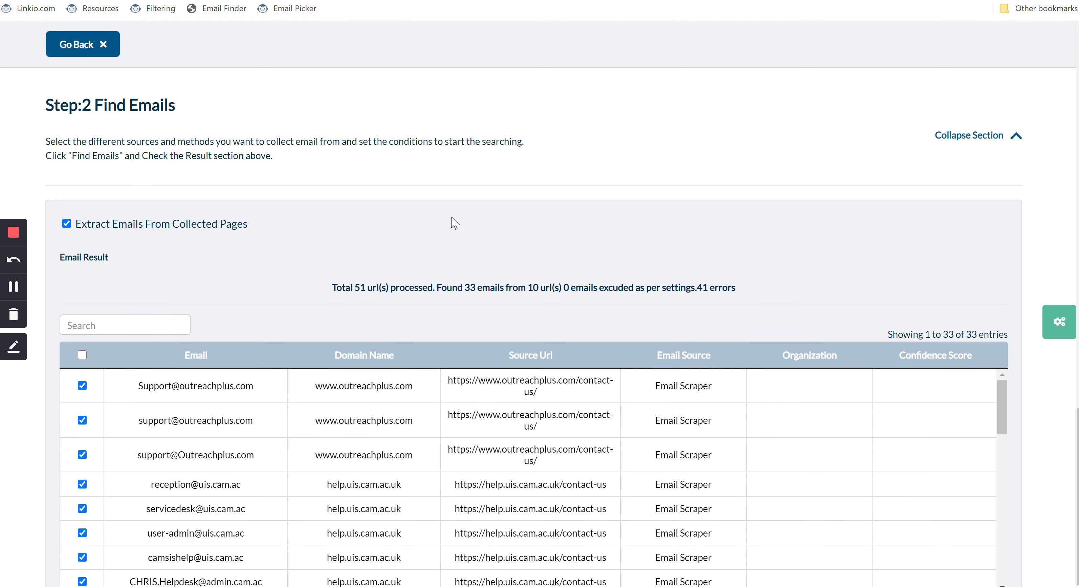
scroll(188, 344, down, 5)
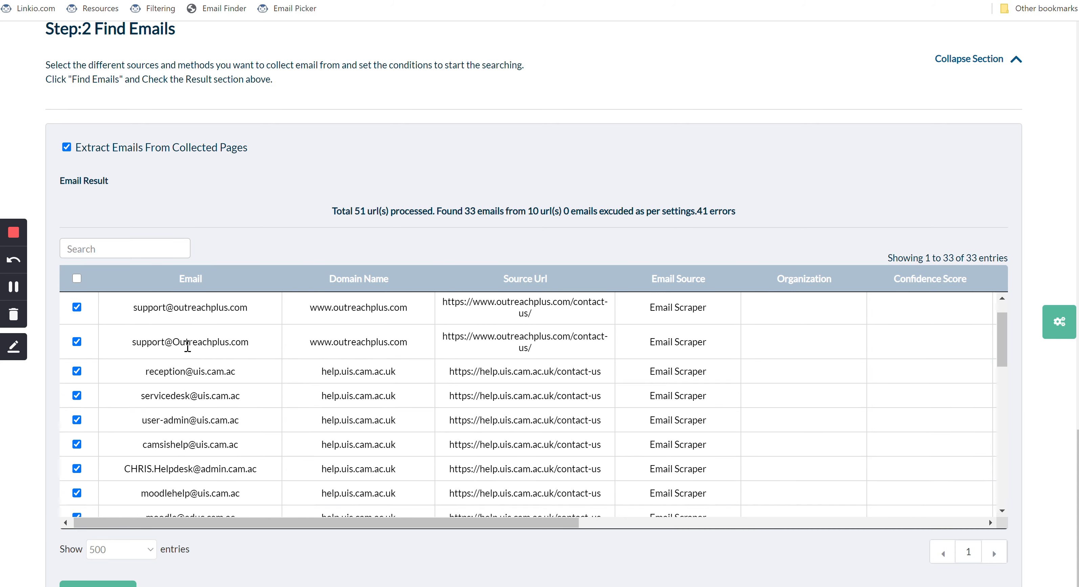
scroll(187, 346, down, 6)
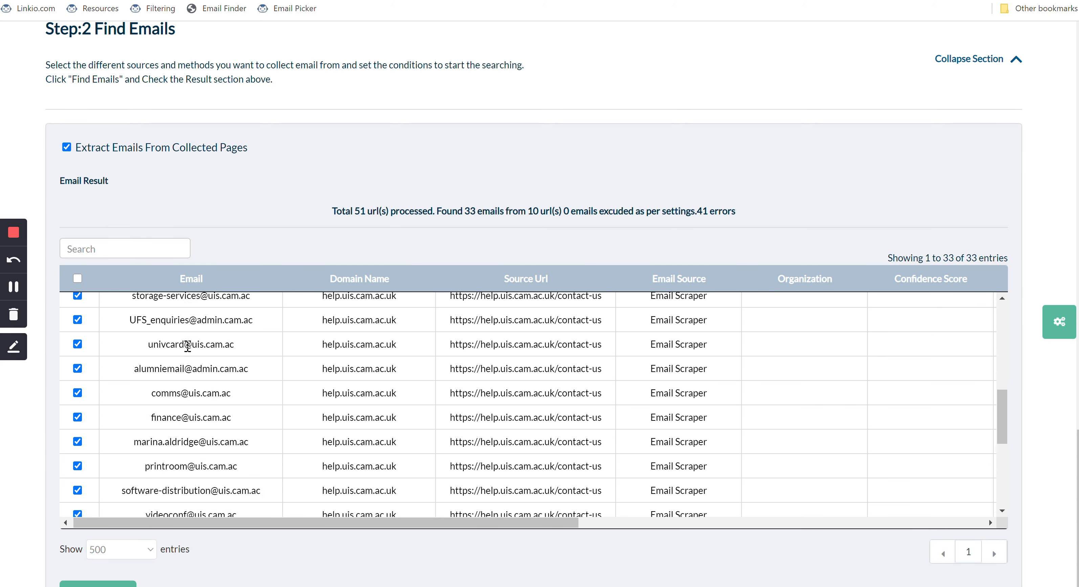
scroll(187, 346, down, 8)
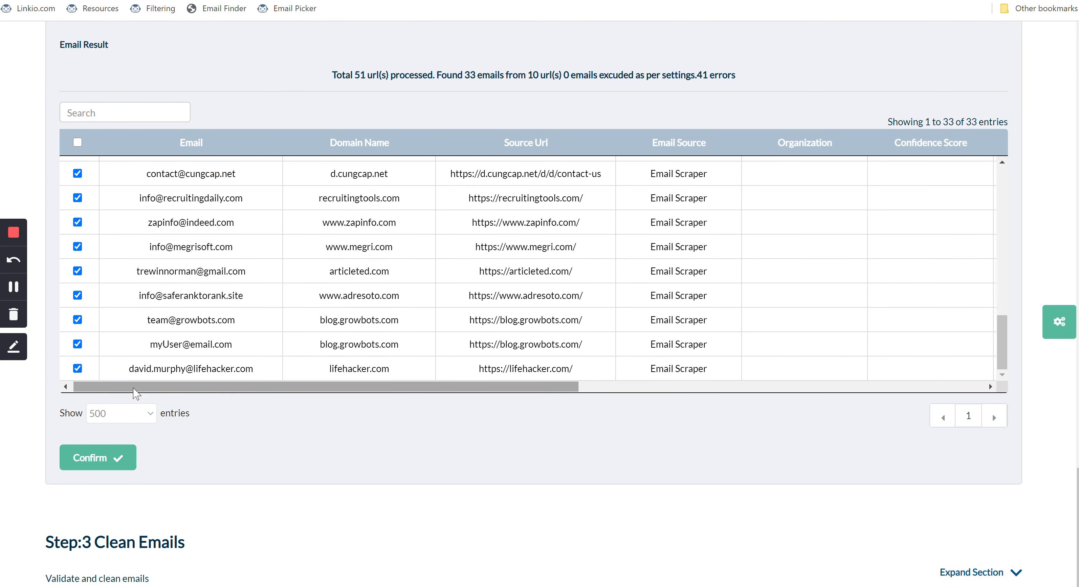
click(96, 457)
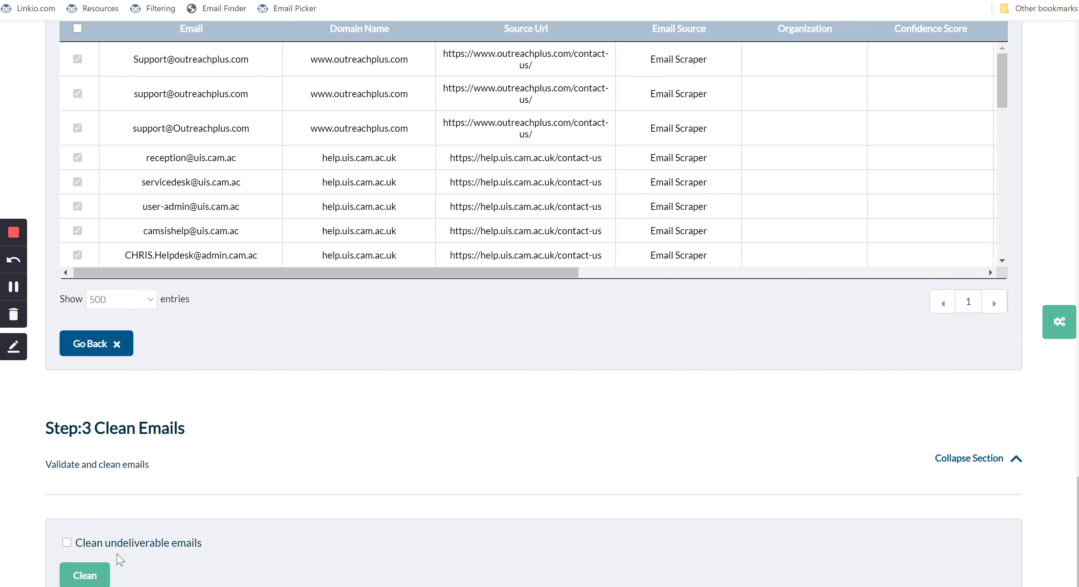
Clean the undeliverable addresses out of the confirmed emails and review the cleaned list
click(117, 544)
click(90, 575)
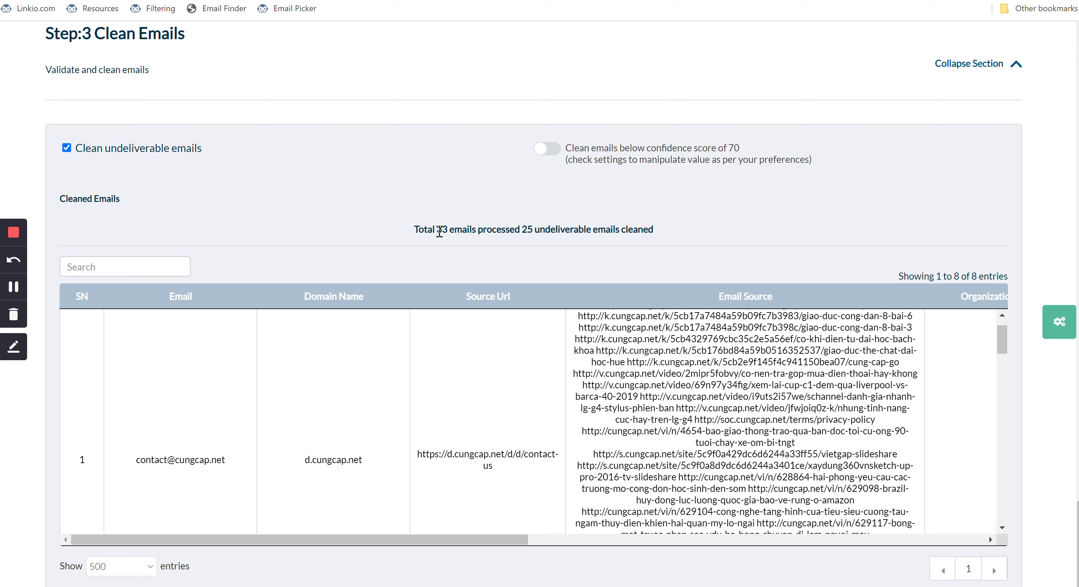
drag(437, 229, 520, 230)
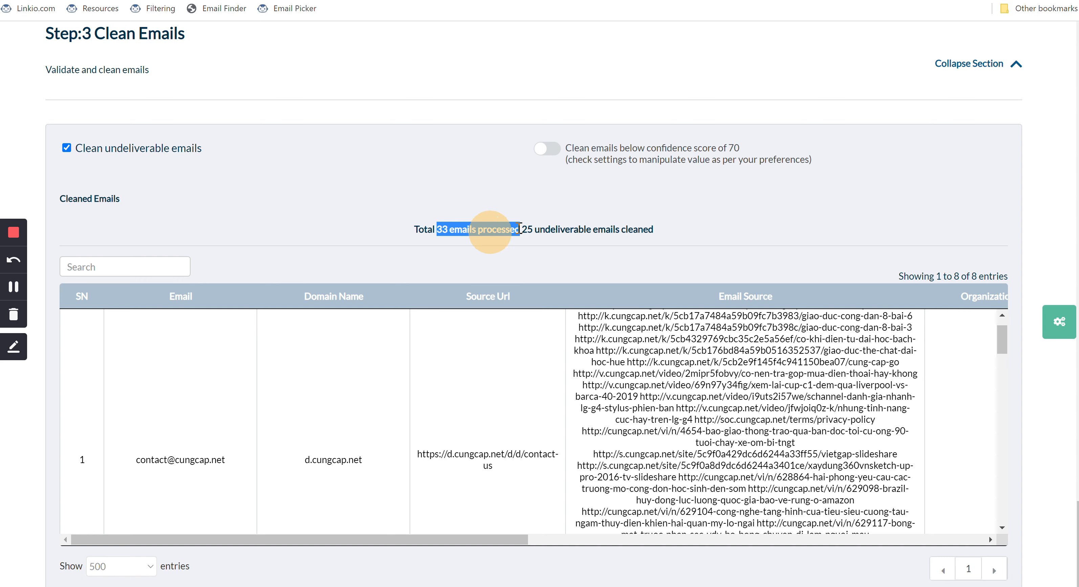
click(520, 229)
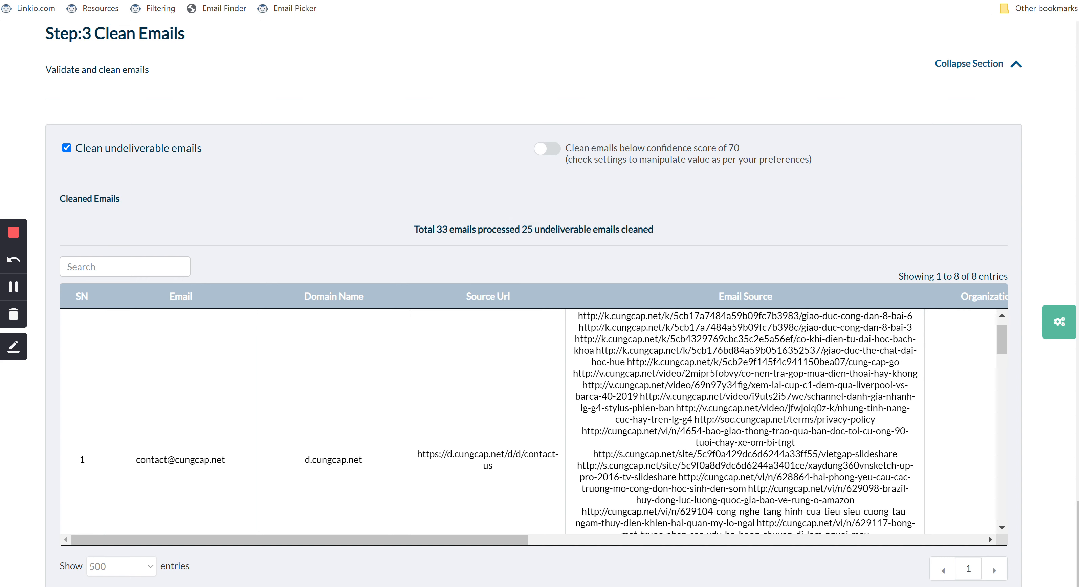
scroll(371, 408, down, 10)
scroll(371, 408, down, 8)
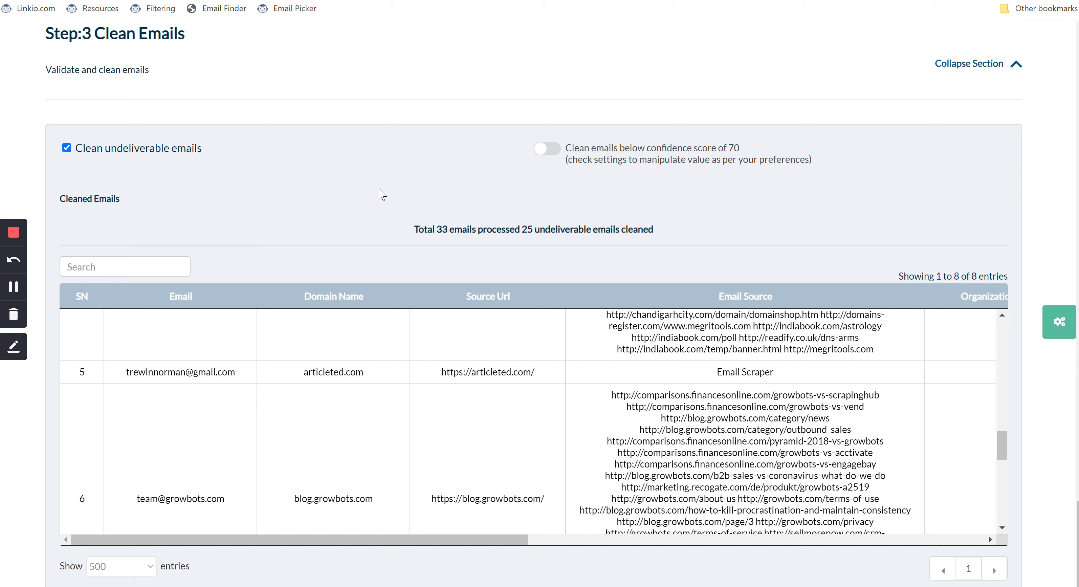
scroll(382, 194, up, 2)
scroll(382, 194, down, 1)
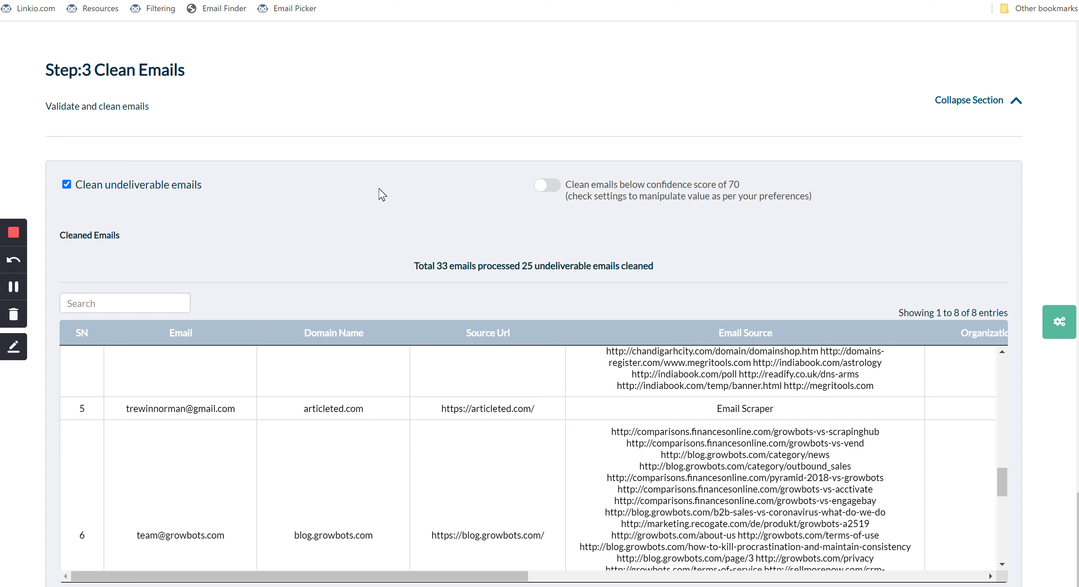
click(13, 287)
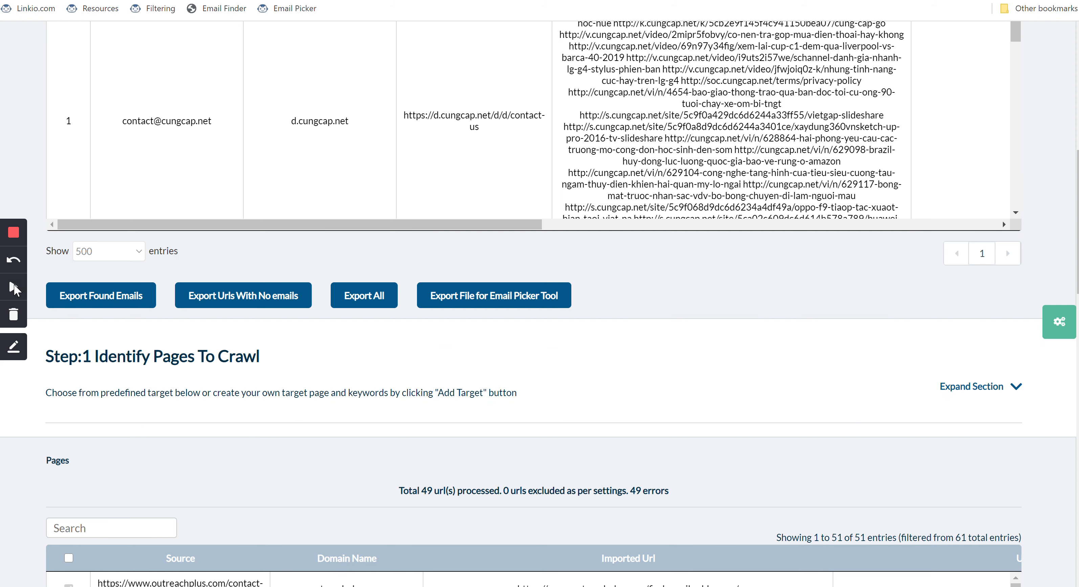
Export the final results as a file for the Email Picker Tool
click(13, 288)
click(469, 299)
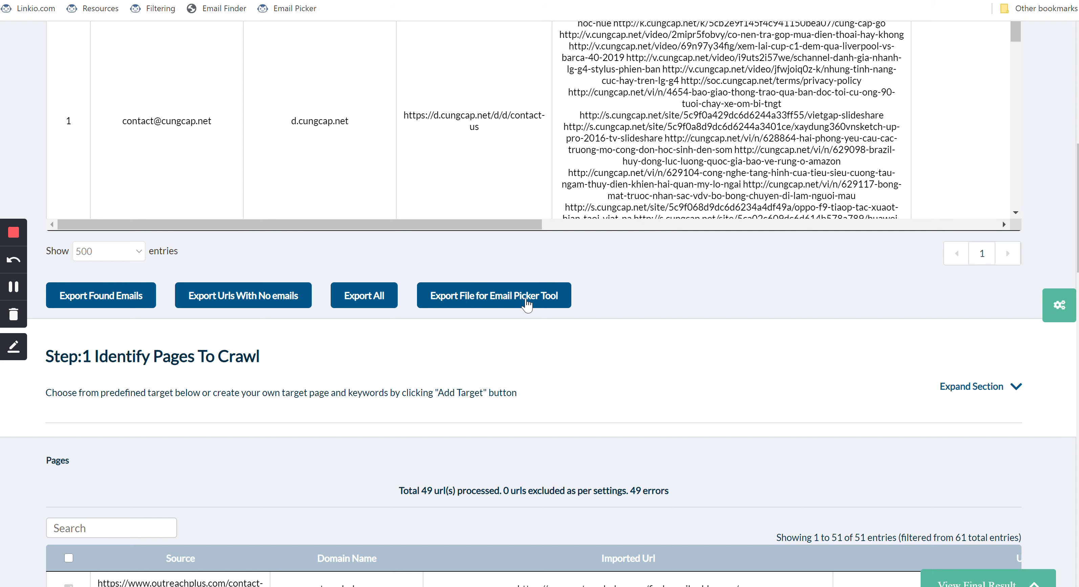
click(12, 288)
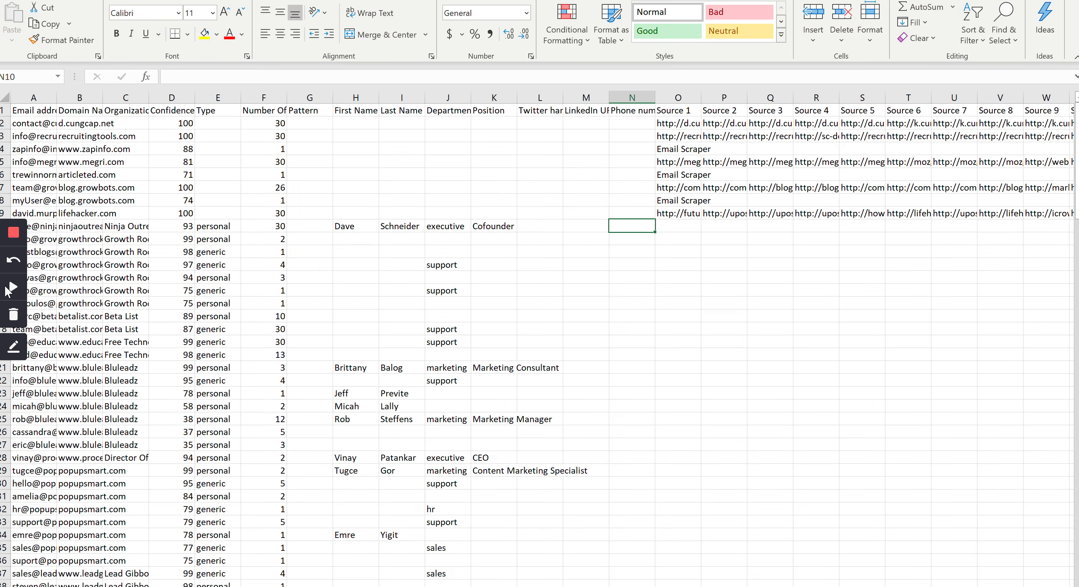
Switch to Excel and examine the exported email list from its header down to the last row
click(143, 181)
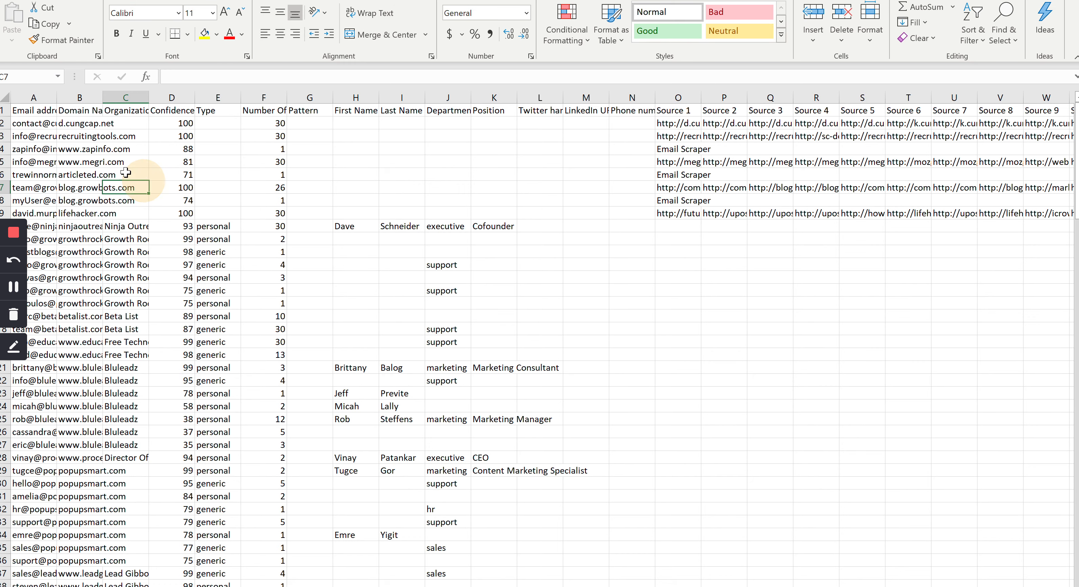
click(79, 132)
click(44, 111)
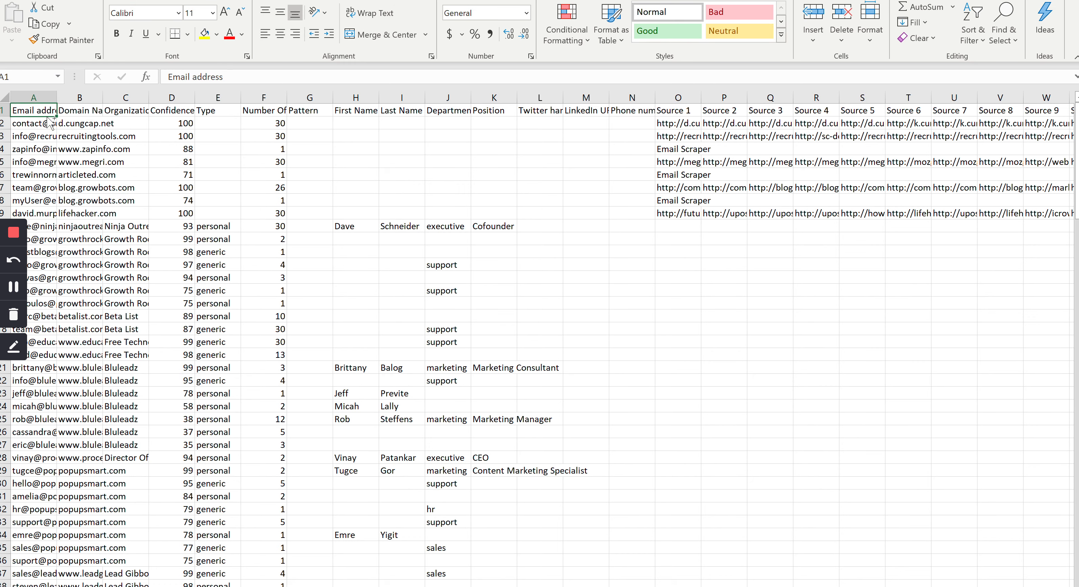
key(ctrl+Down)
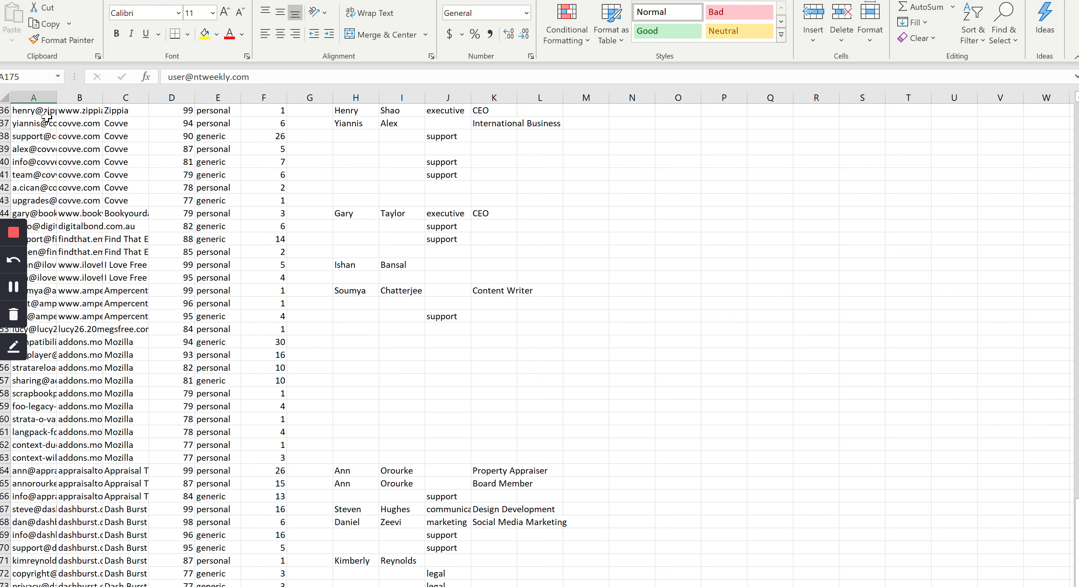
Switch to Linkio's Email Picker Tool in the browser, upload aec-emails-1600638562.csv and check the imported entries
key(alt+Tab)
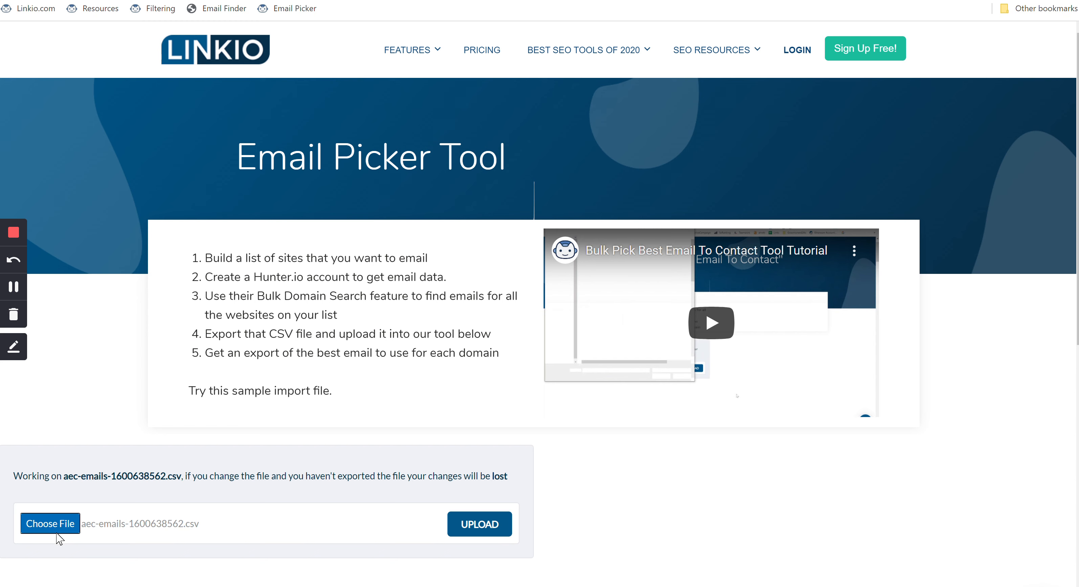
click(480, 527)
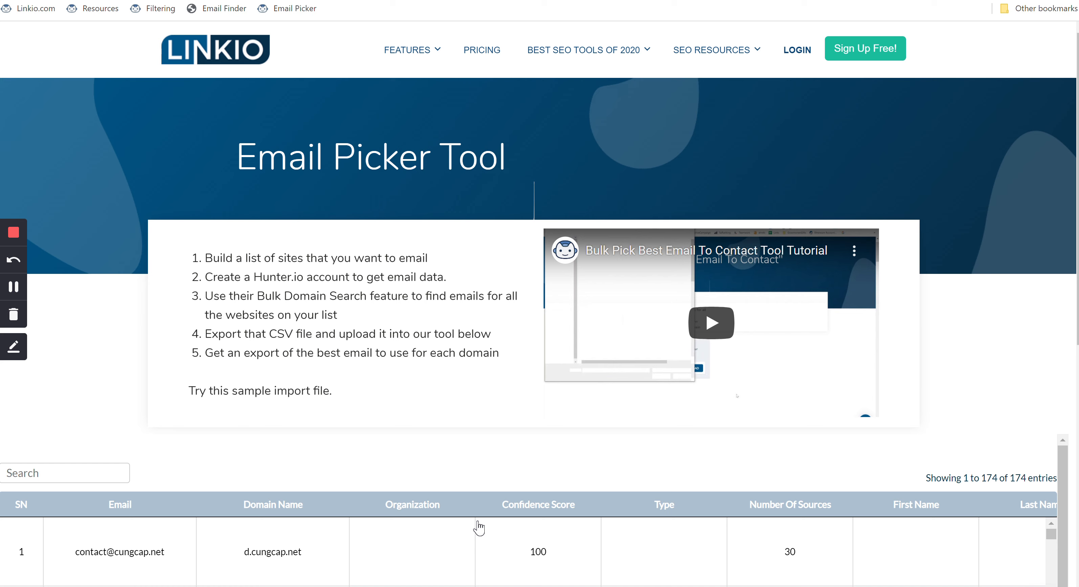
scroll(460, 440, down, 3)
scroll(783, 493, up, 3)
scroll(950, 386, down, 1)
scroll(949, 386, down, 5)
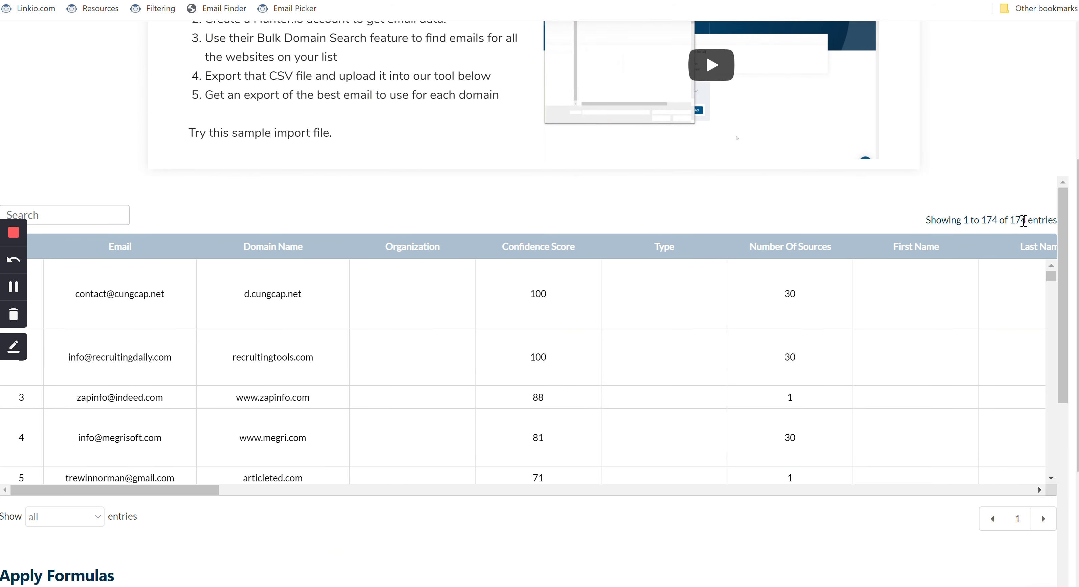
scroll(770, 561, down, 7)
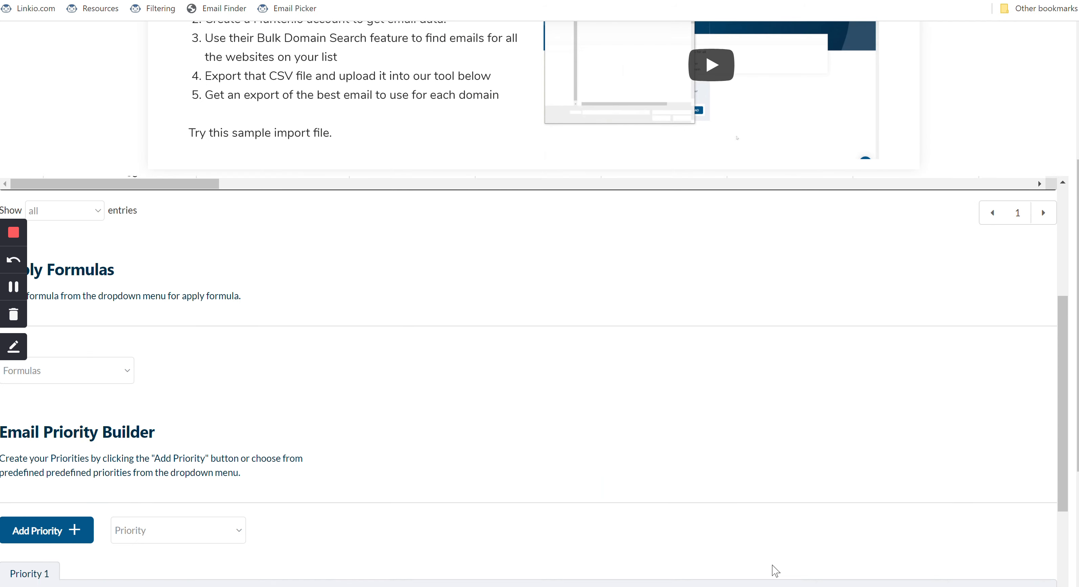
Apply the predefined Blog Outreach Email formula to the uploaded email list
click(90, 200)
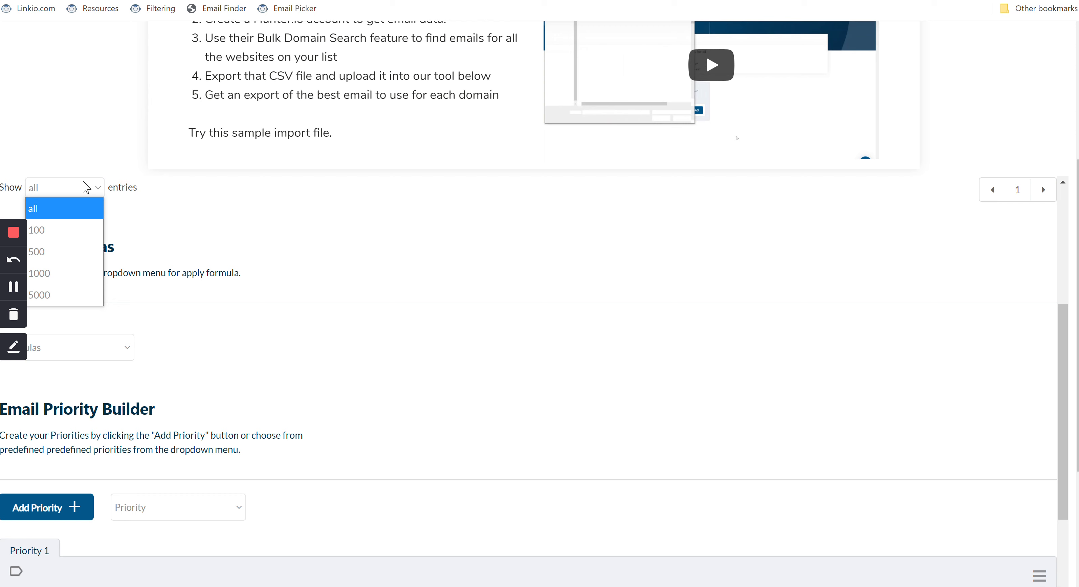
click(86, 187)
click(77, 346)
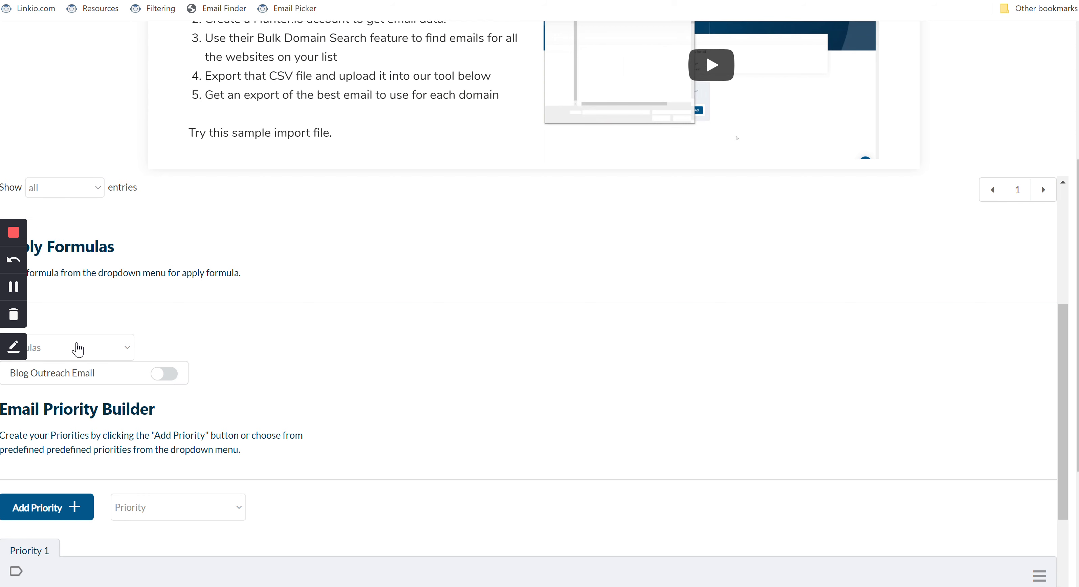
click(198, 476)
scroll(198, 476, down, 4)
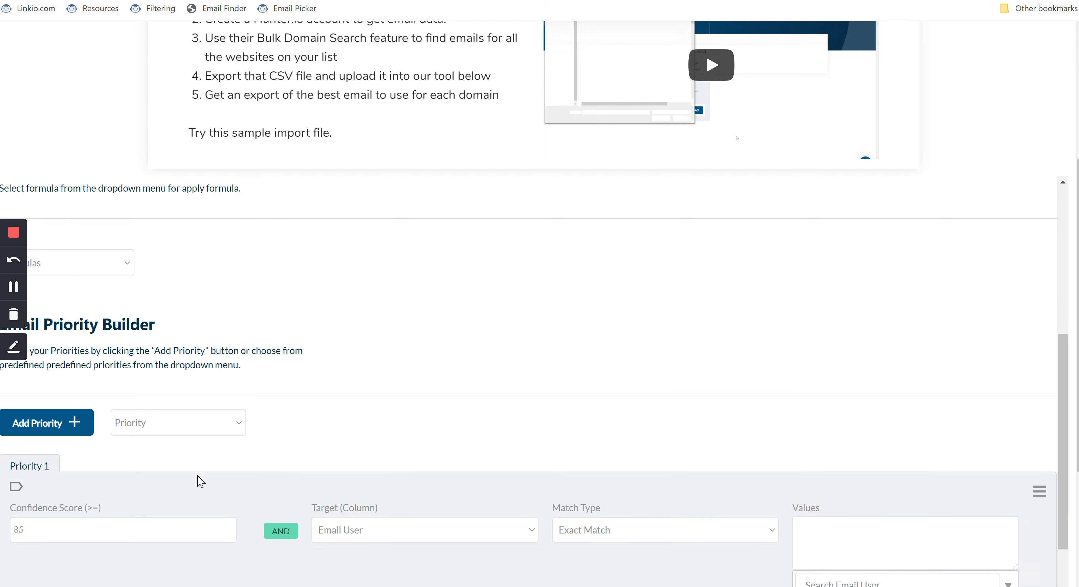
scroll(200, 482, up, 6)
click(32, 412)
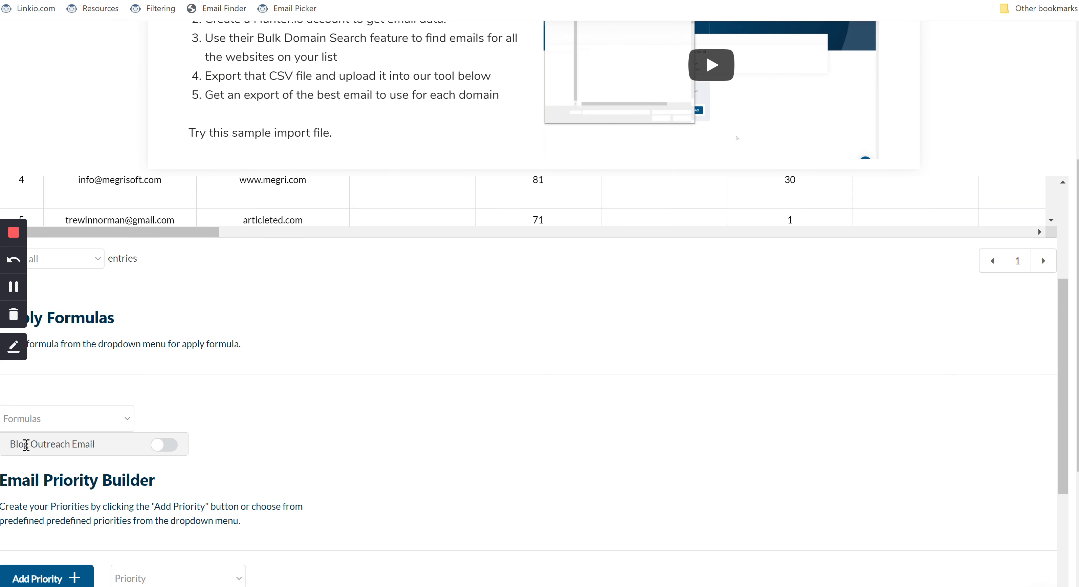
click(164, 446)
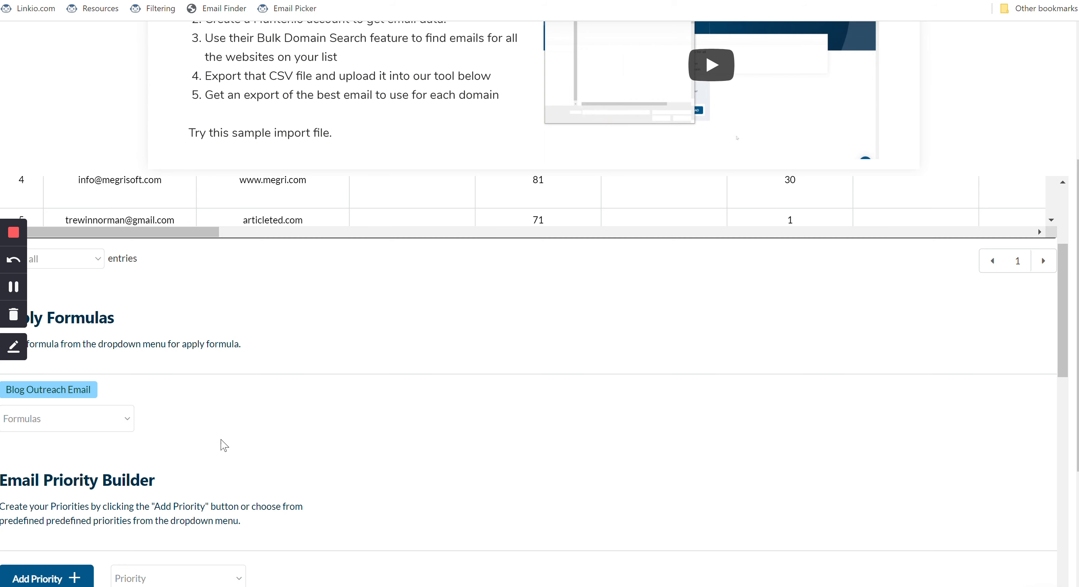
Examine the first rule in the Email Priority Builder, covering its confidence score, target column, match type and values list
scroll(227, 439, down, 3)
scroll(226, 443, down, 5)
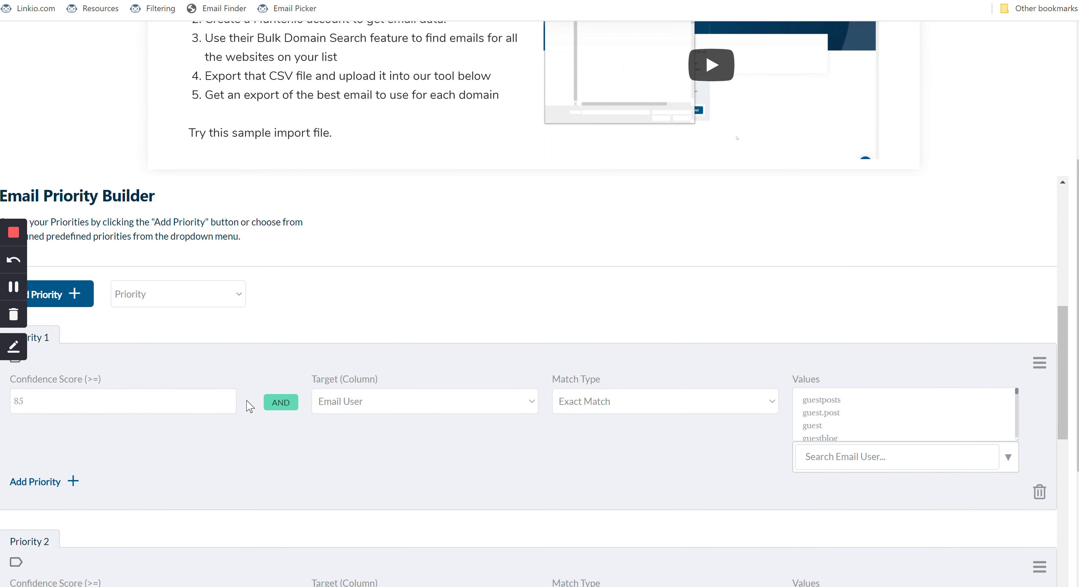
scroll(55, 231, down, 2)
scroll(90, 308, up, 3)
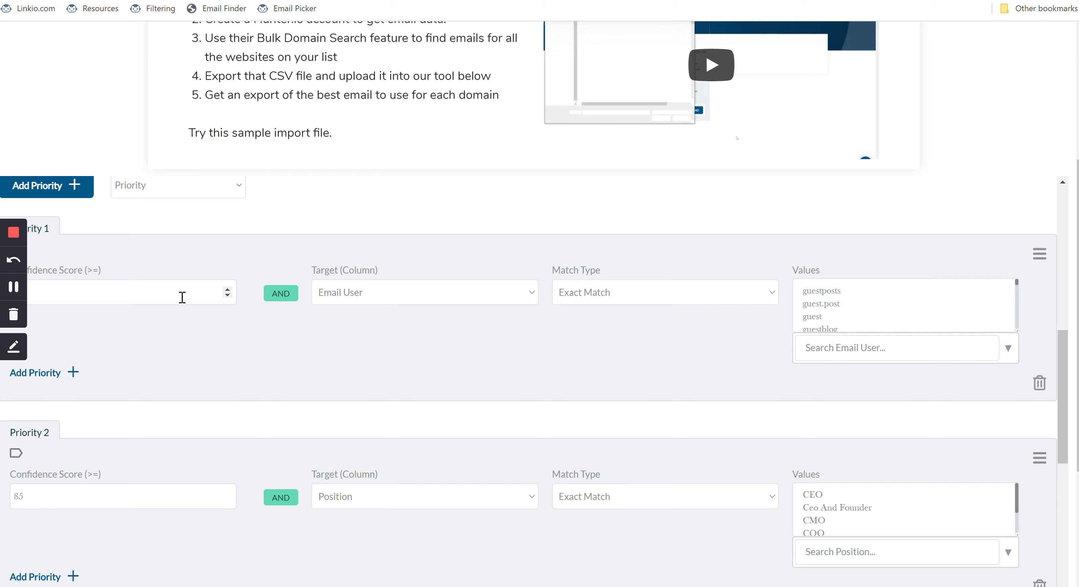
scroll(183, 297, down, 2)
scroll(182, 297, up, 1)
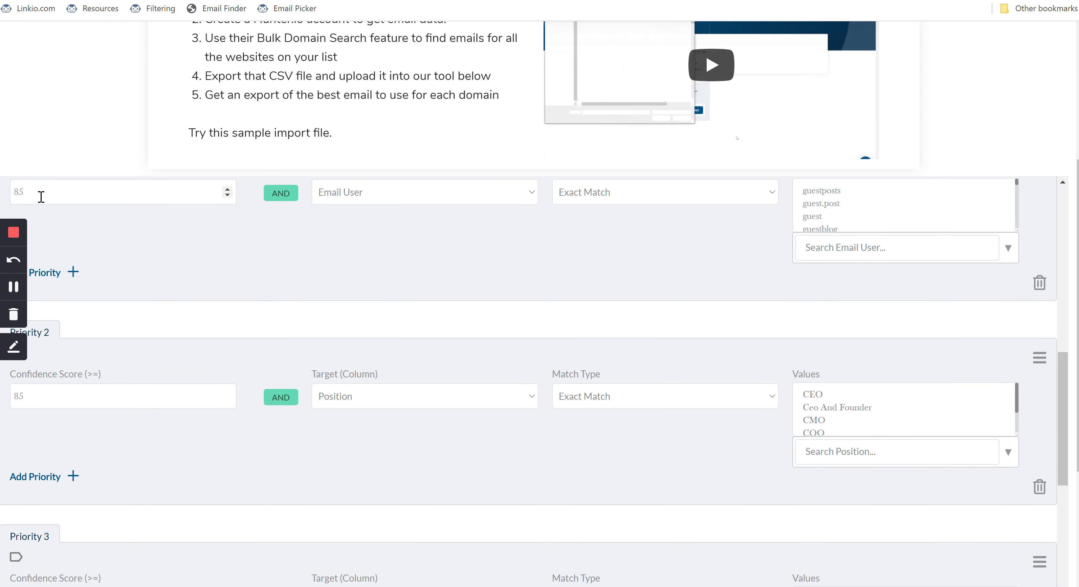
click(24, 191)
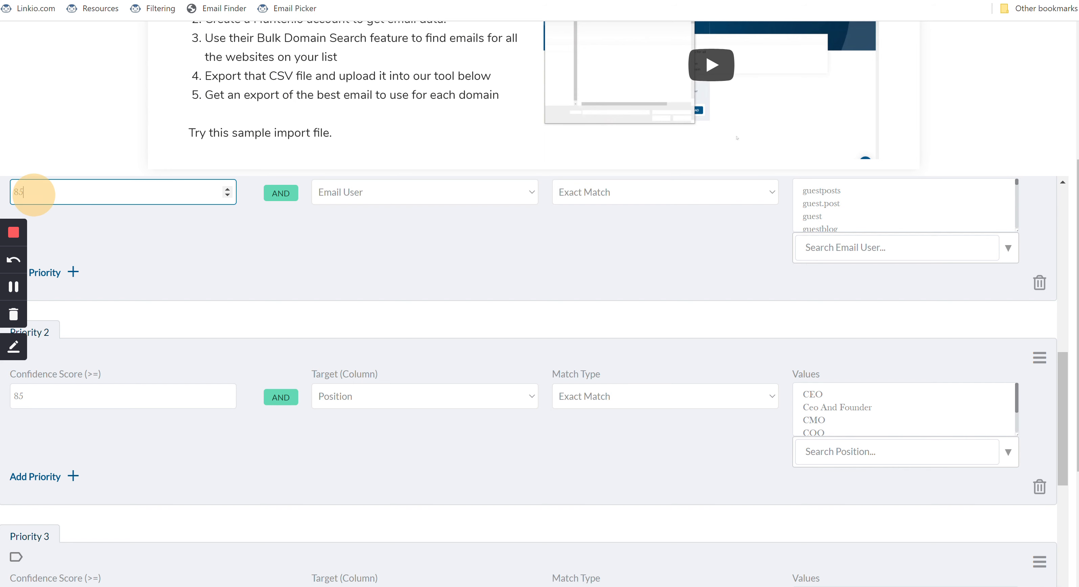
click(352, 284)
scroll(353, 287, up, 1)
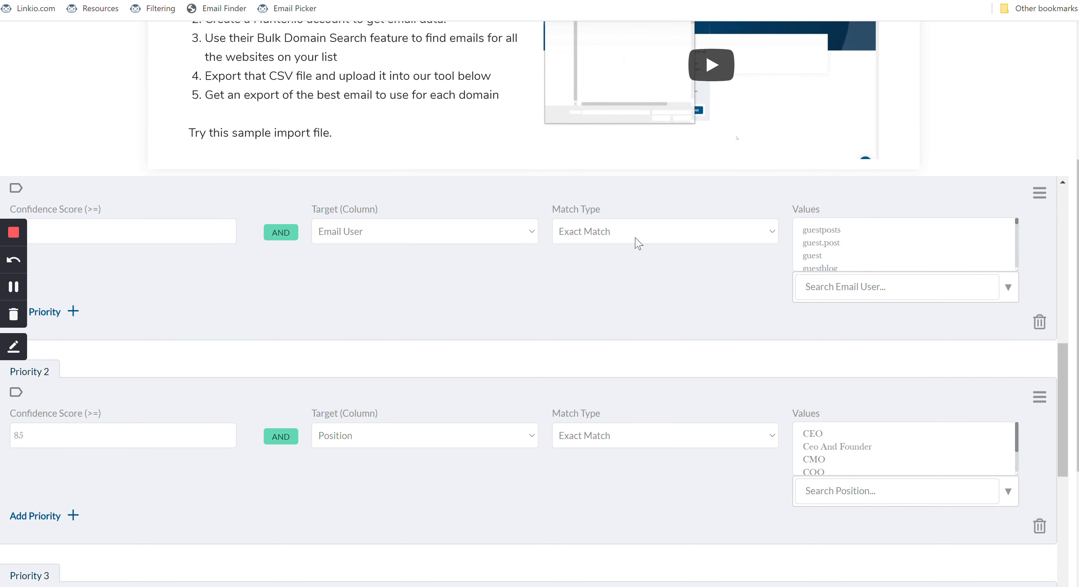
scroll(836, 254, down, 1)
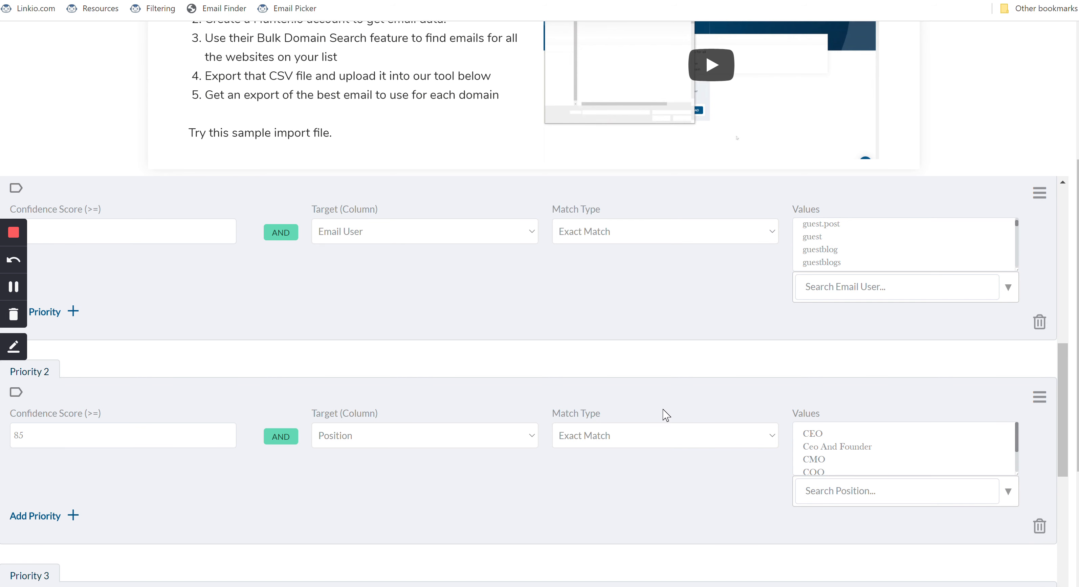
scroll(470, 451, down, 3)
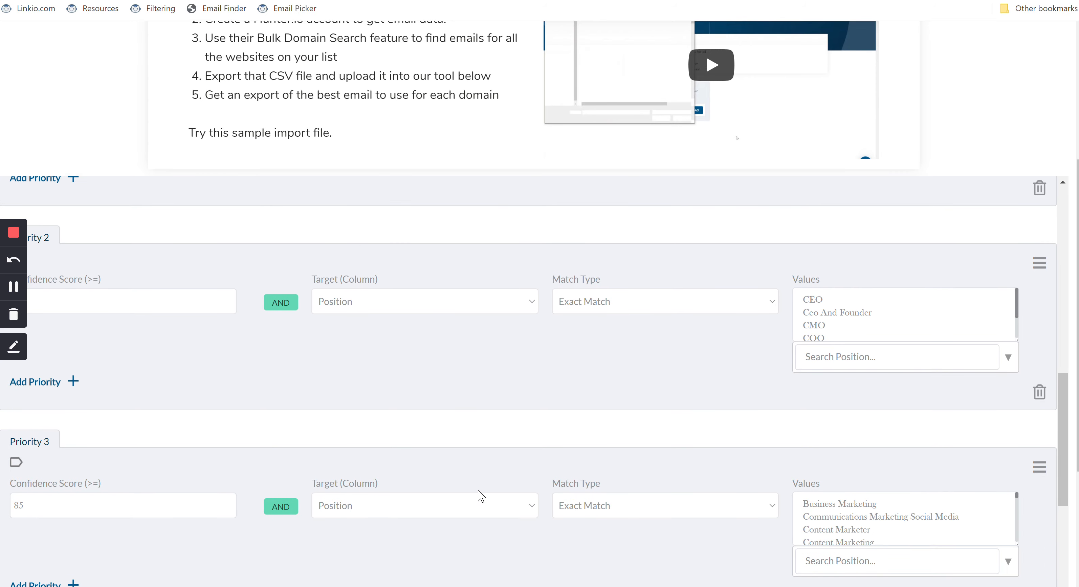
scroll(481, 498, up, 4)
scroll(806, 281, down, 5)
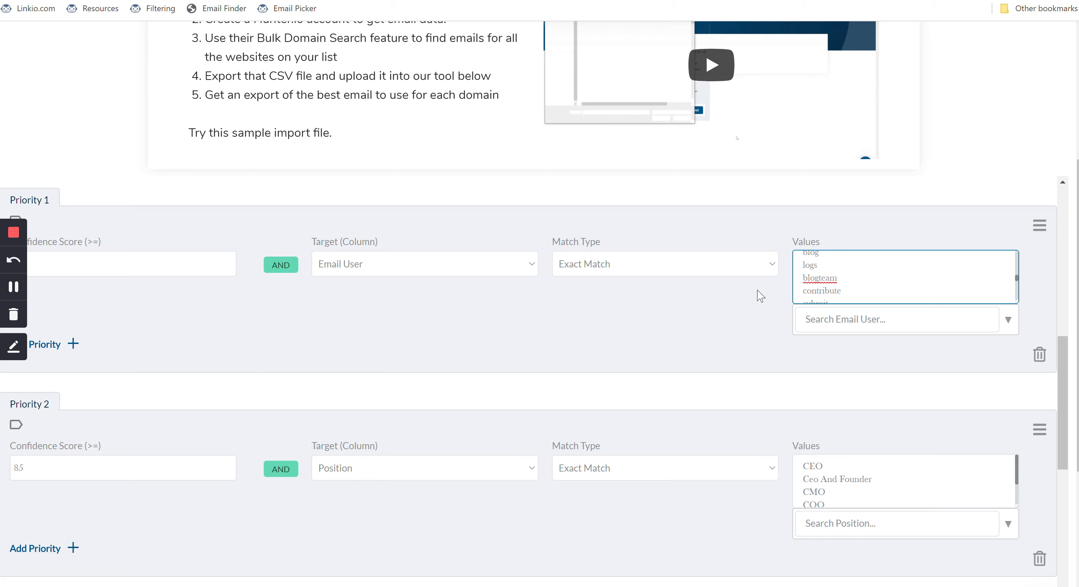
Examine the targets and value lists of Priority 2 through Priority 6 in the Email Priority Builder
scroll(757, 296, down, 4)
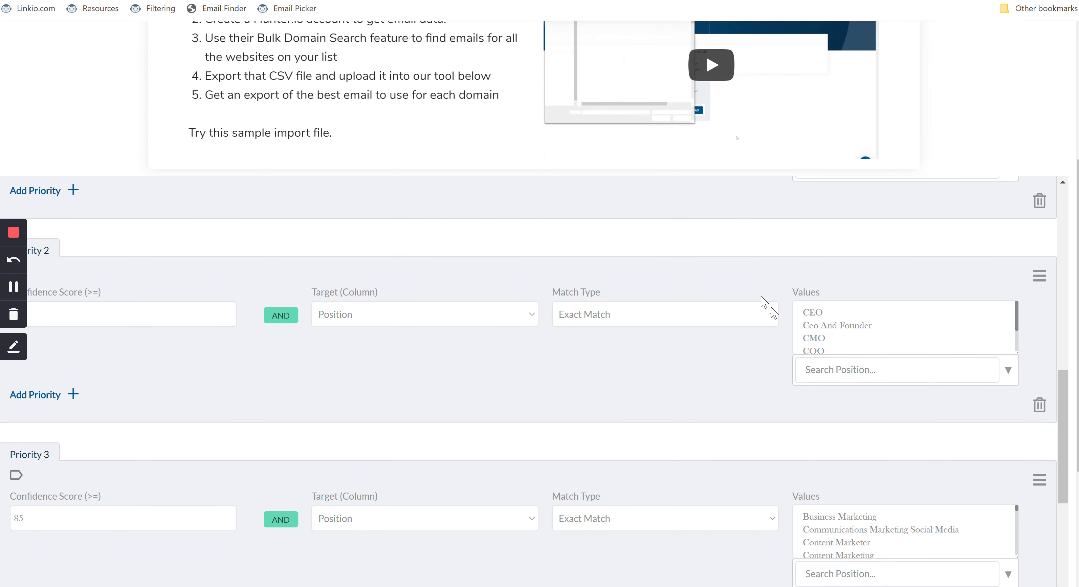
click(798, 327)
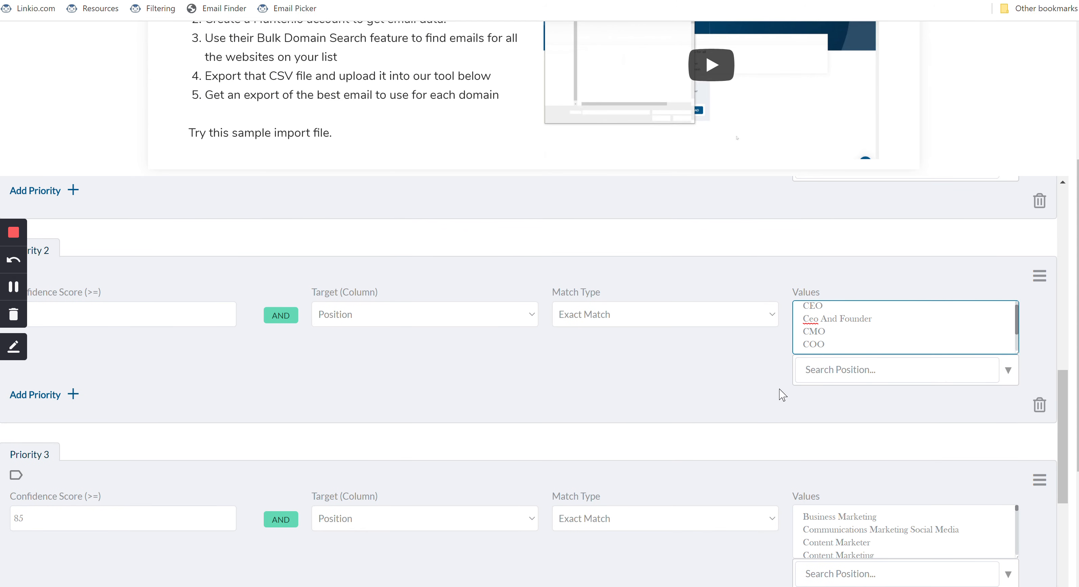
scroll(778, 392, down, 2)
scroll(716, 476, down, 6)
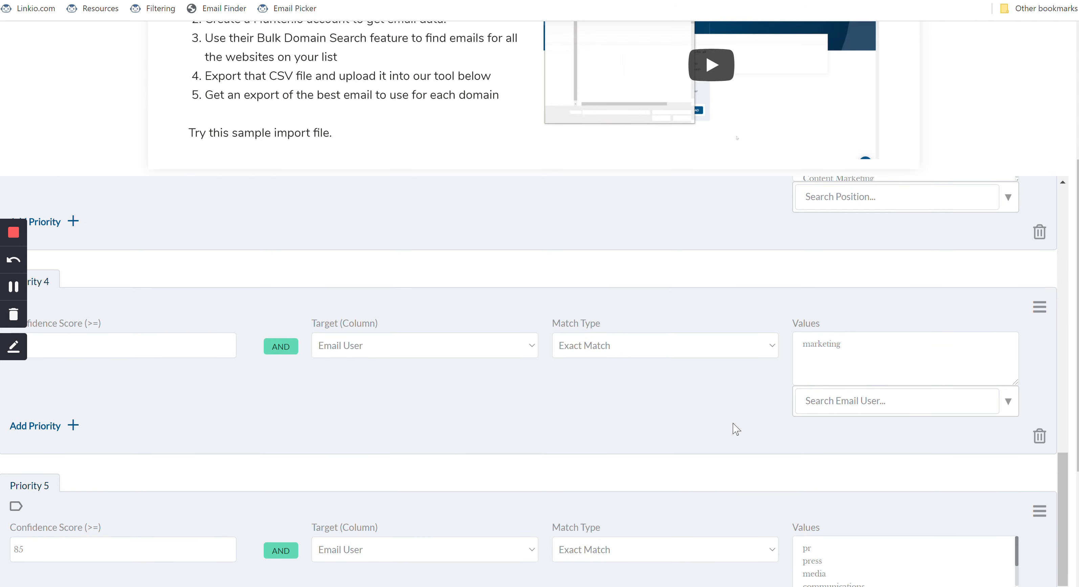
click(809, 346)
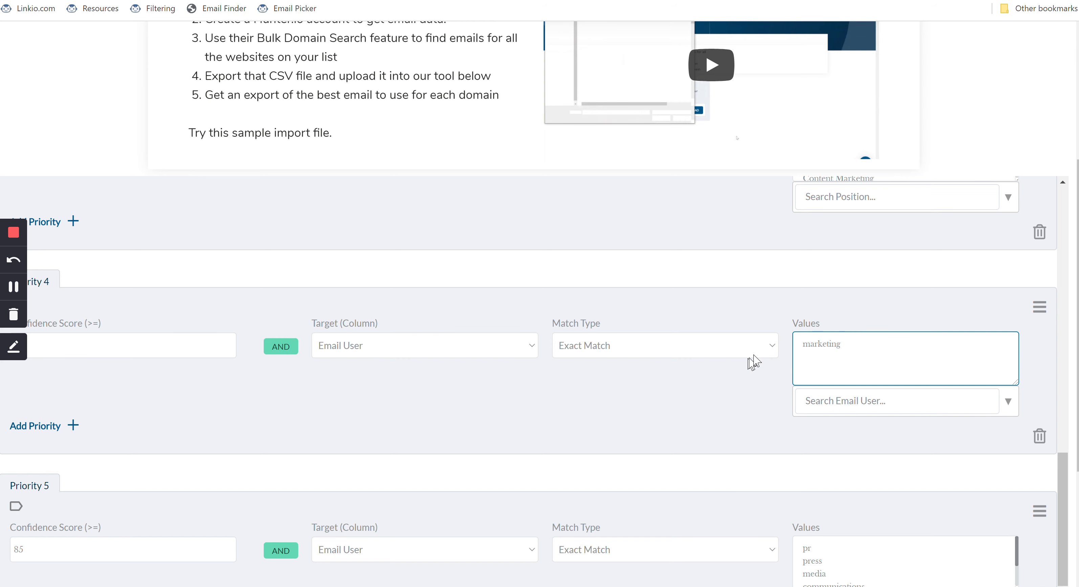
scroll(668, 389, down, 4)
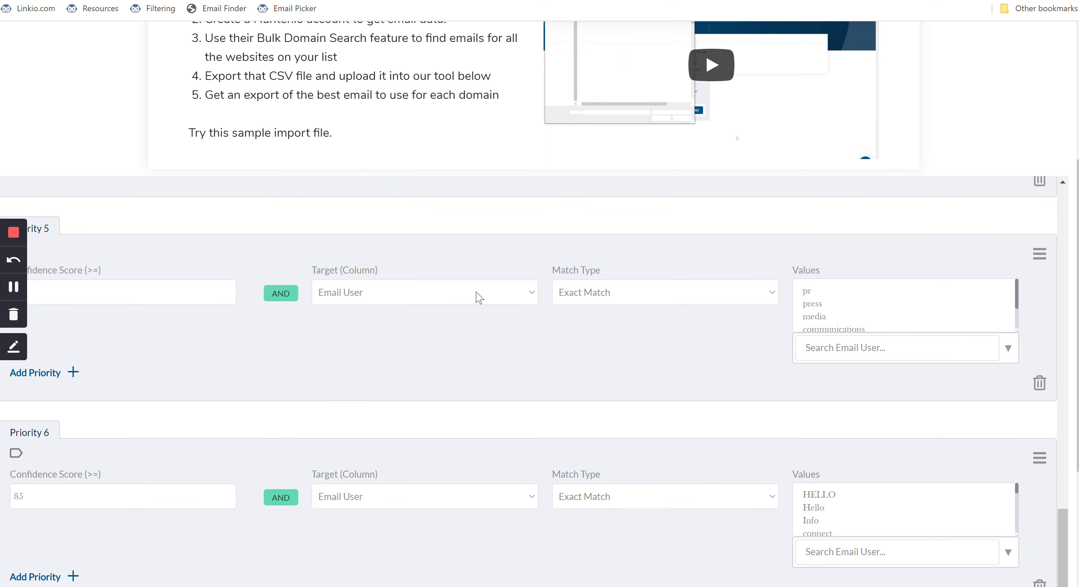
scroll(852, 299, down, 1)
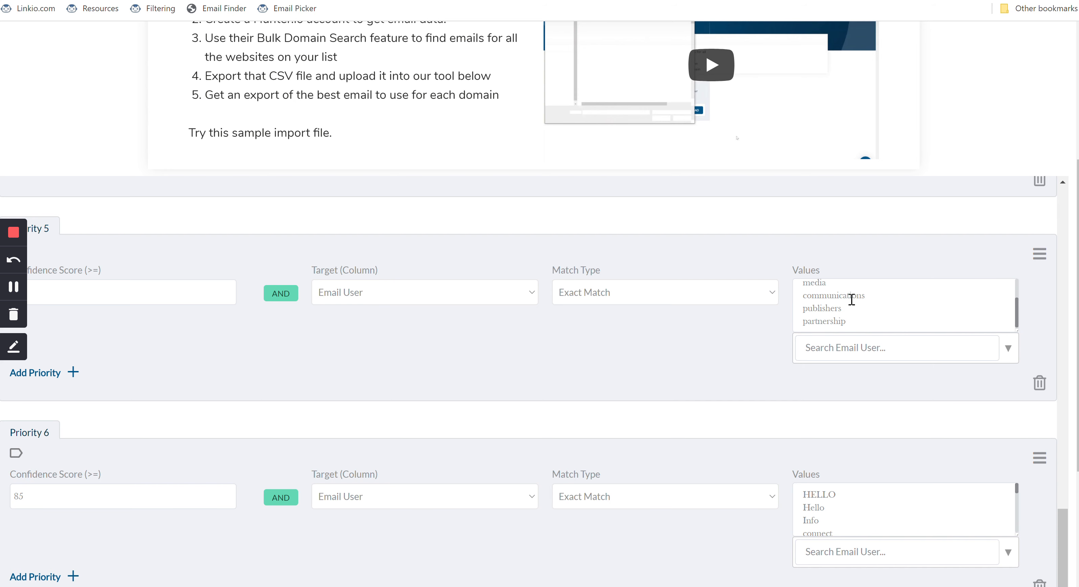
scroll(683, 342, down, 3)
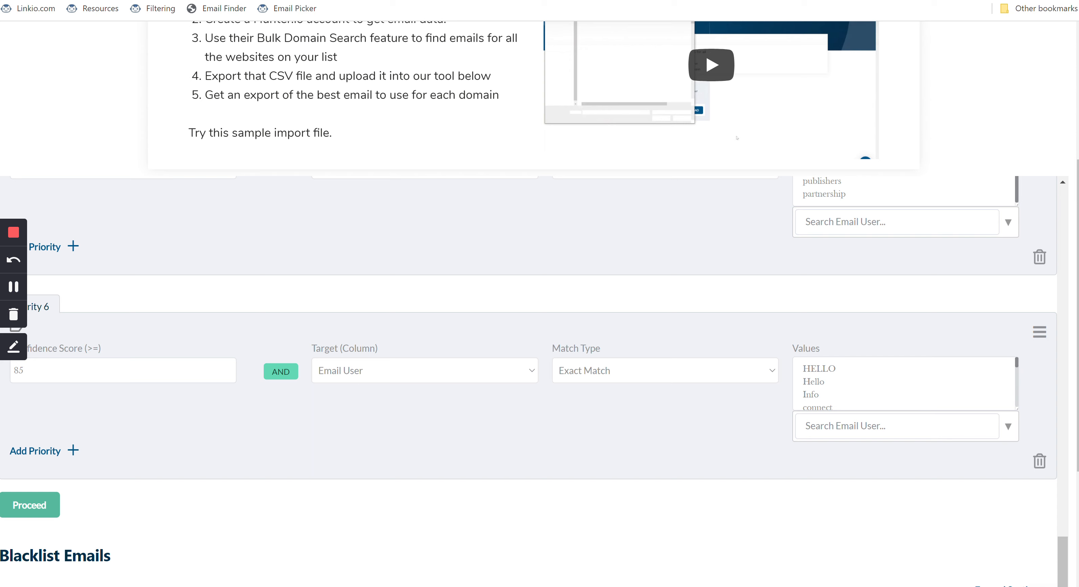
scroll(823, 387, down, 3)
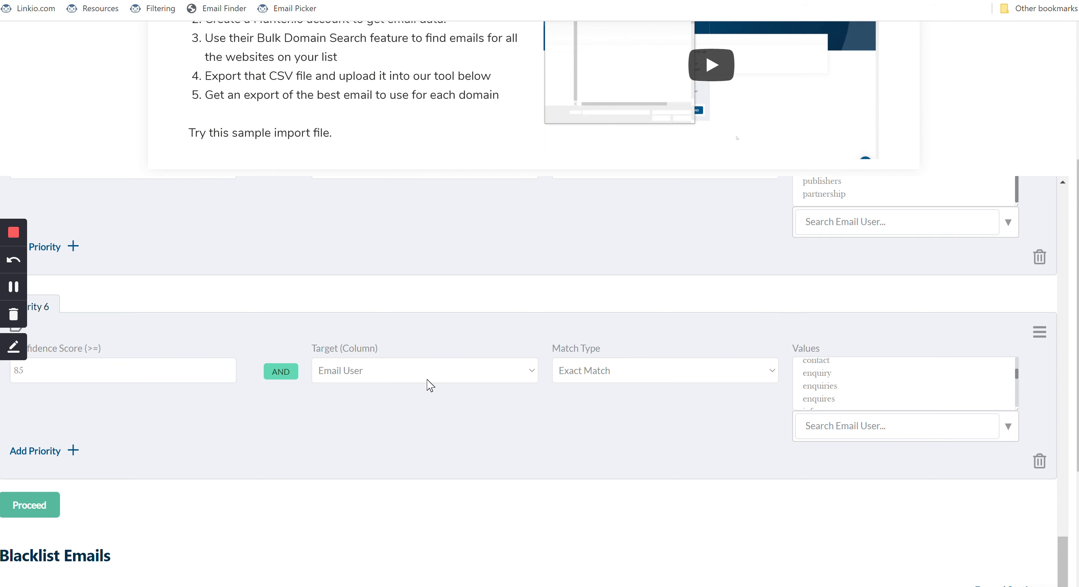
Add a seventh email priority that targets the Type column with an exact match on the value personal
scroll(431, 385, up, 15)
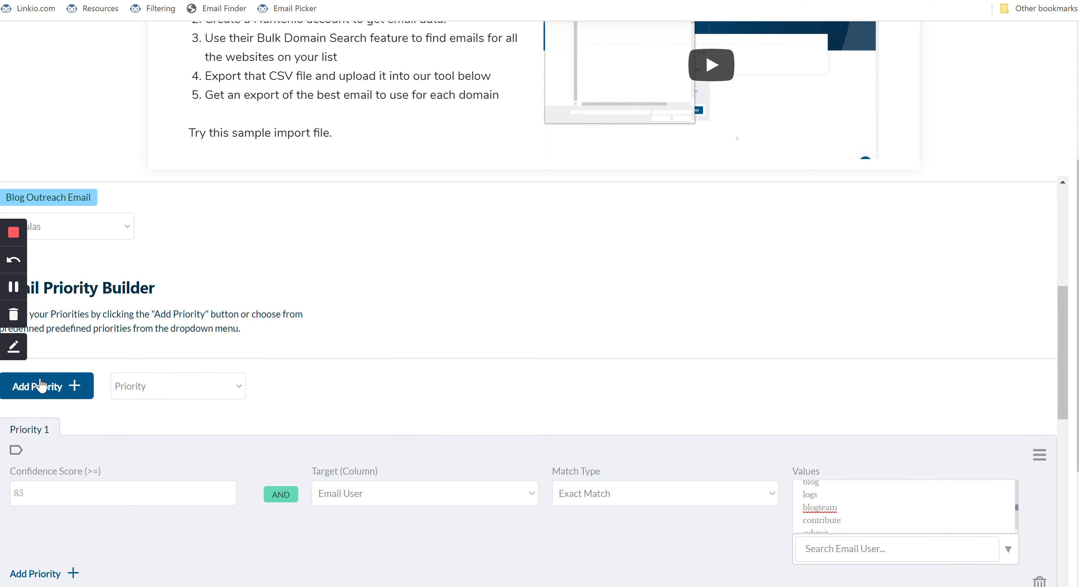
scroll(250, 329, down, 12)
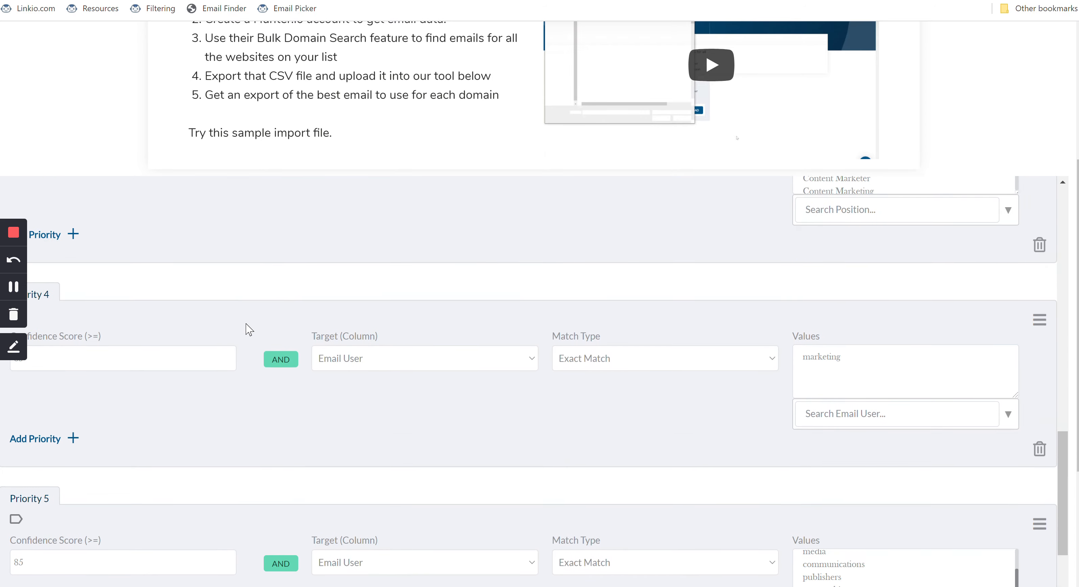
scroll(249, 329, down, 12)
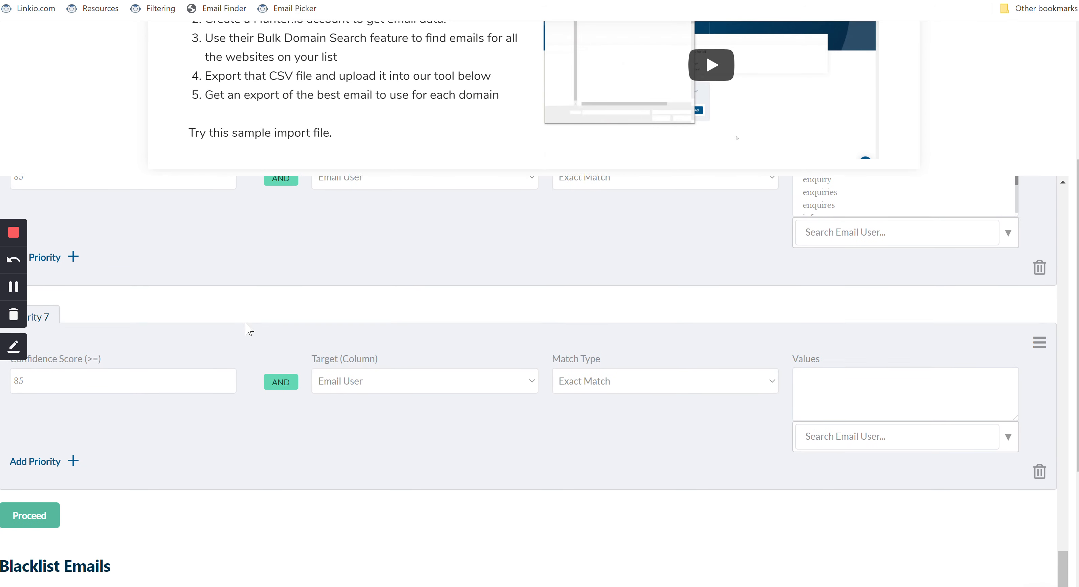
scroll(249, 328, up, 2)
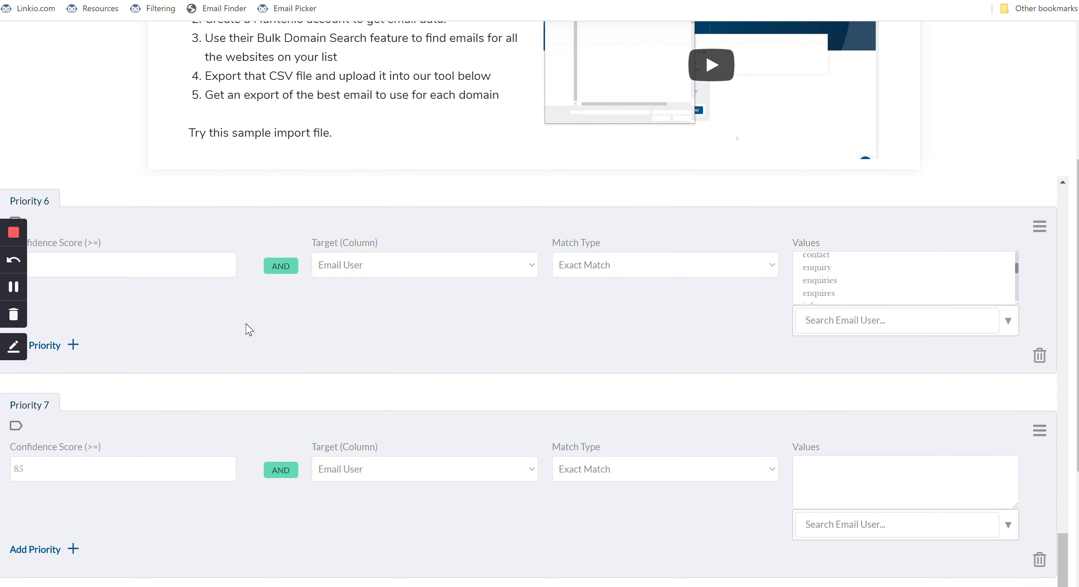
click(403, 472)
click(385, 340)
click(827, 523)
click(829, 572)
click(591, 498)
Move the new Type personal rule up one place so it ranks as Priority 6
drag(1040, 431, 957, 274)
scroll(957, 274, up, 3)
scroll(872, 473, down, 2)
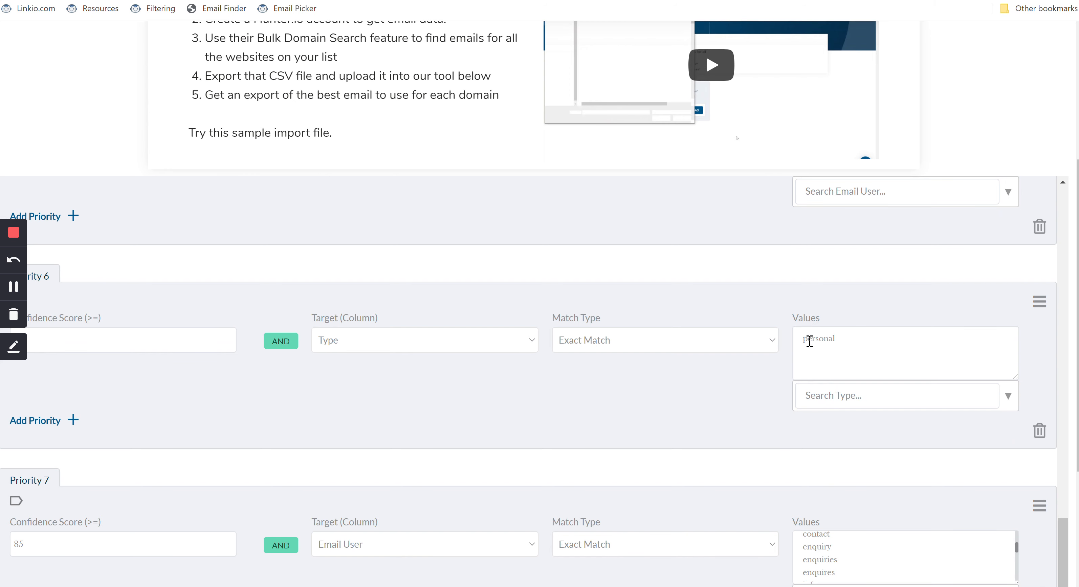
Add an eighth email priority with no values and set its confidence score to 75
scroll(728, 423, down, 4)
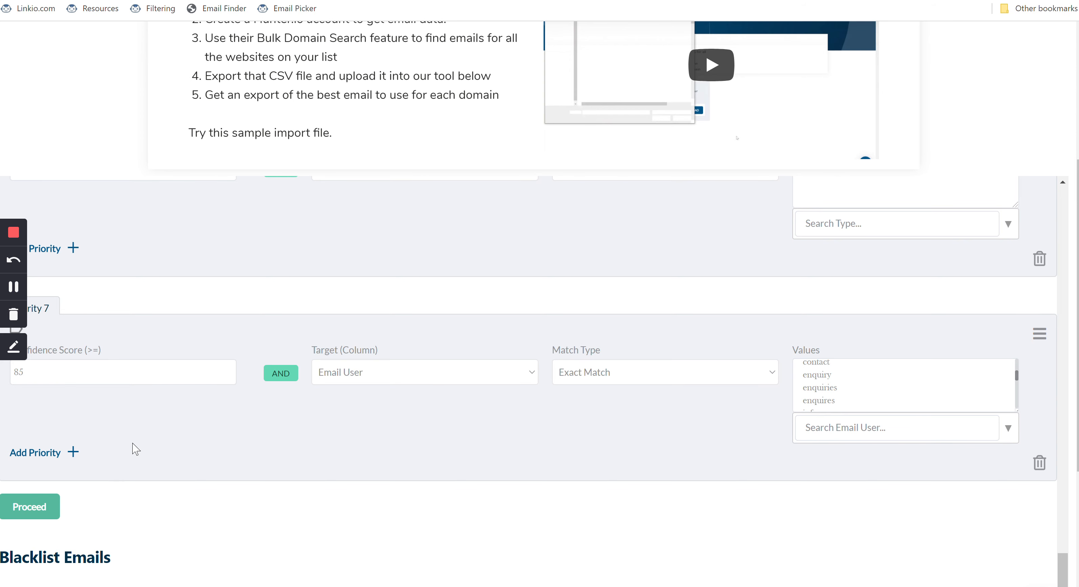
scroll(132, 448, up, 20)
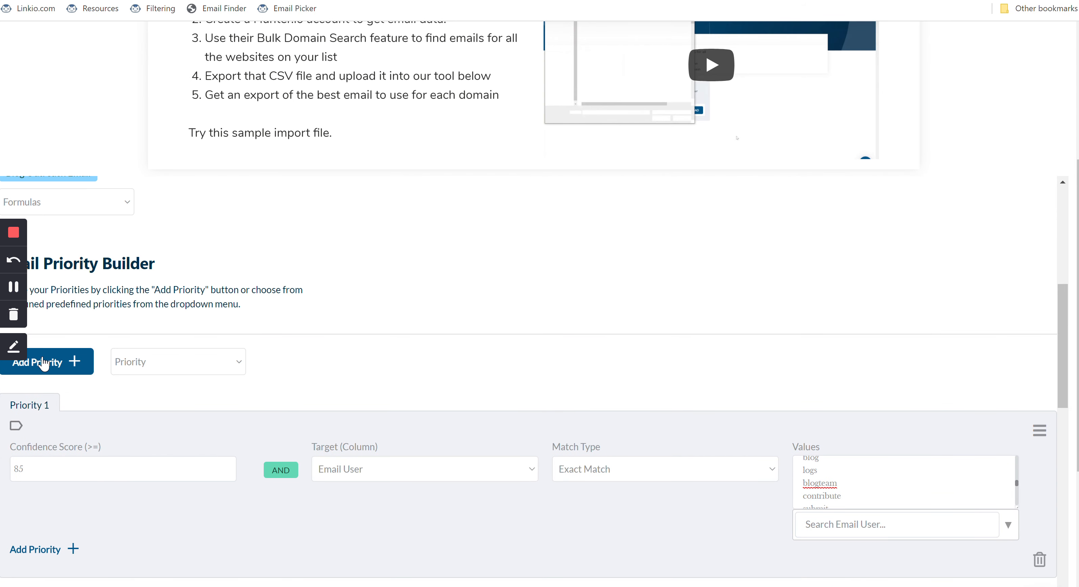
scroll(150, 369, down, 20)
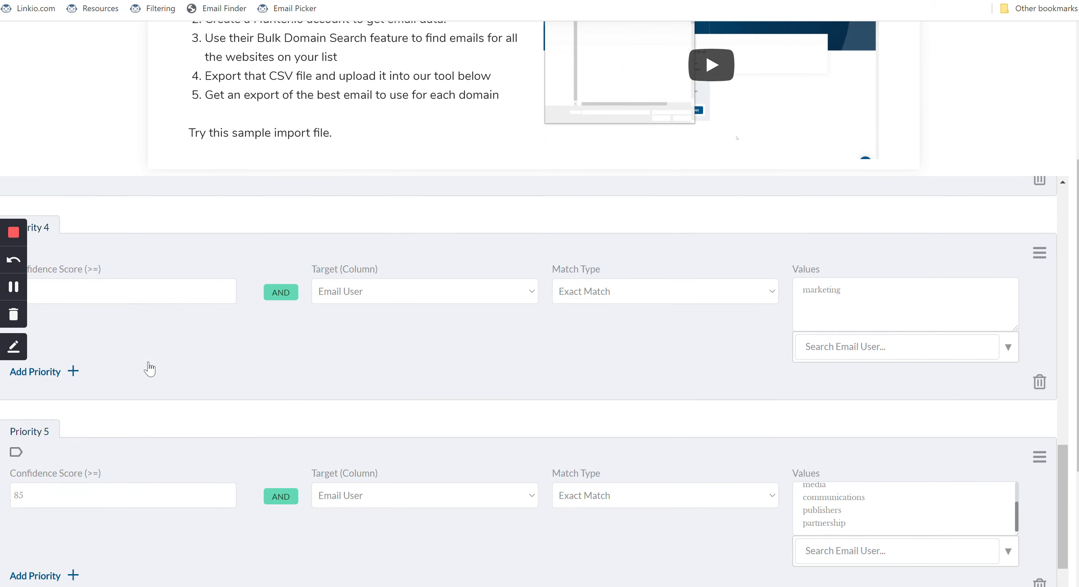
scroll(149, 368, down, 5)
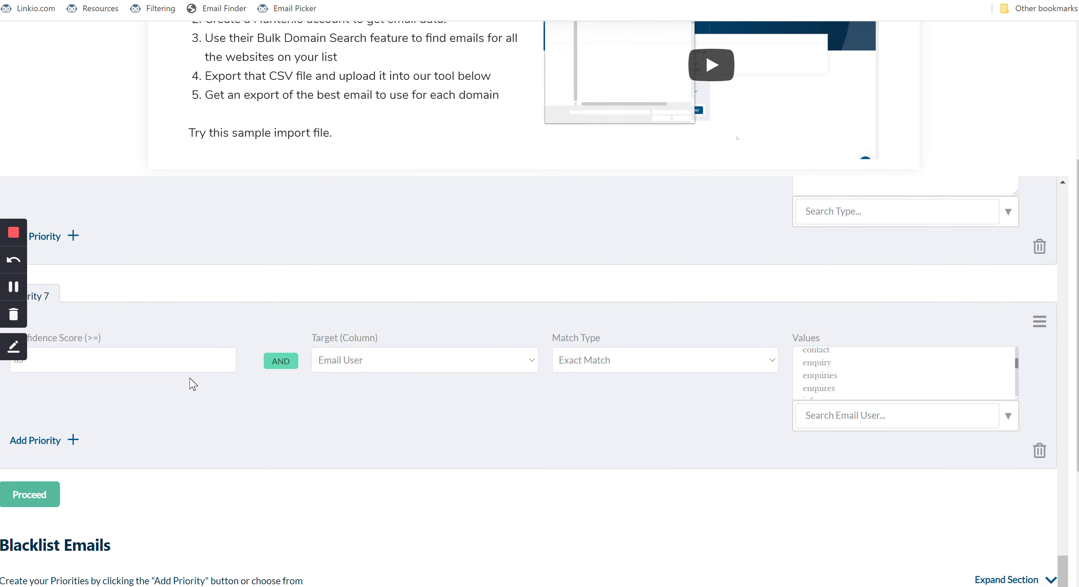
scroll(191, 381, up, 1)
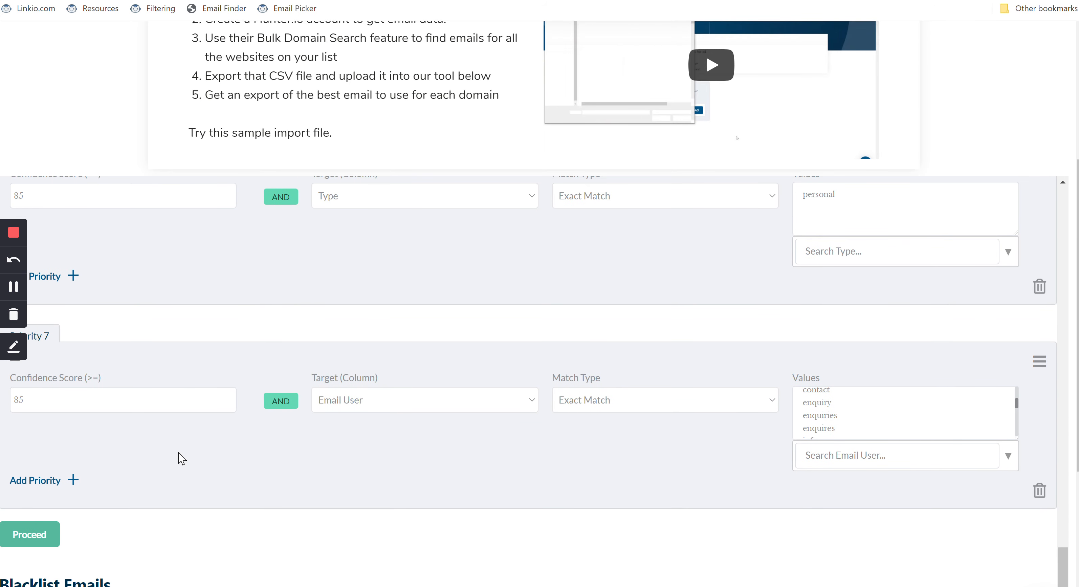
scroll(182, 458, up, 20)
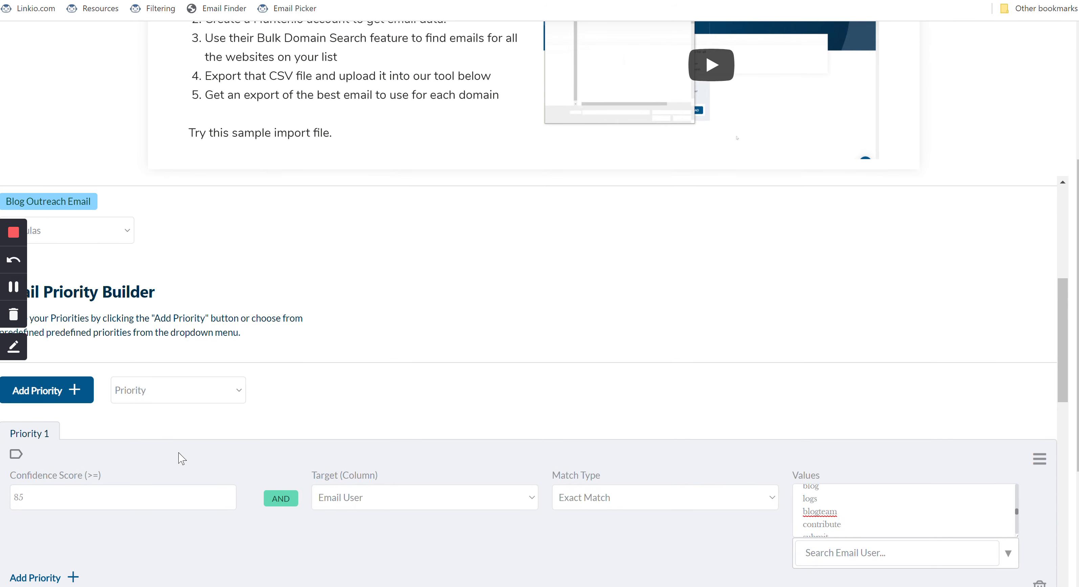
click(74, 410)
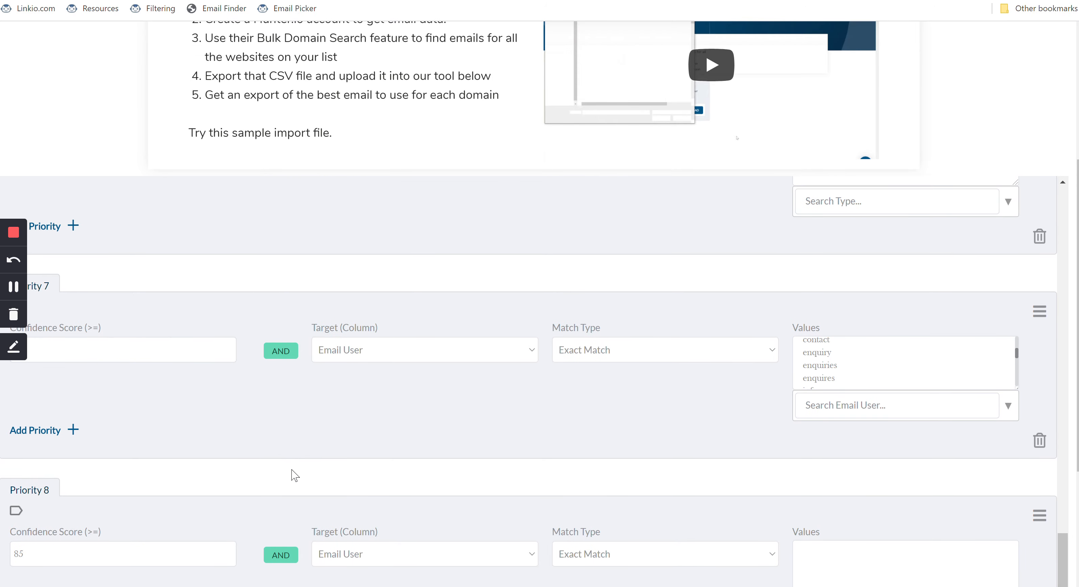
scroll(229, 404, up, 3)
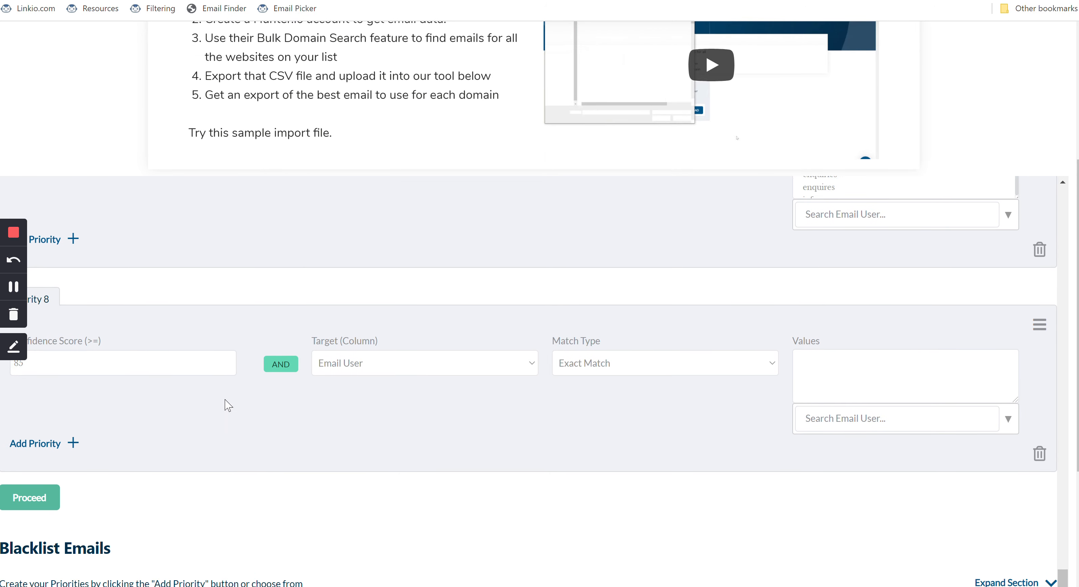
scroll(106, 443, up, 1)
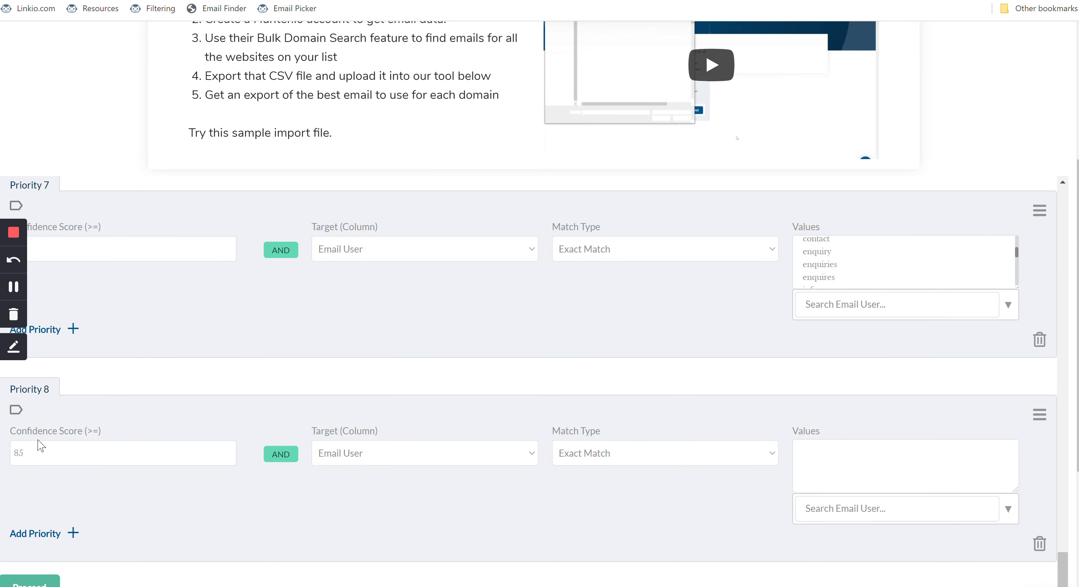
click(37, 451)
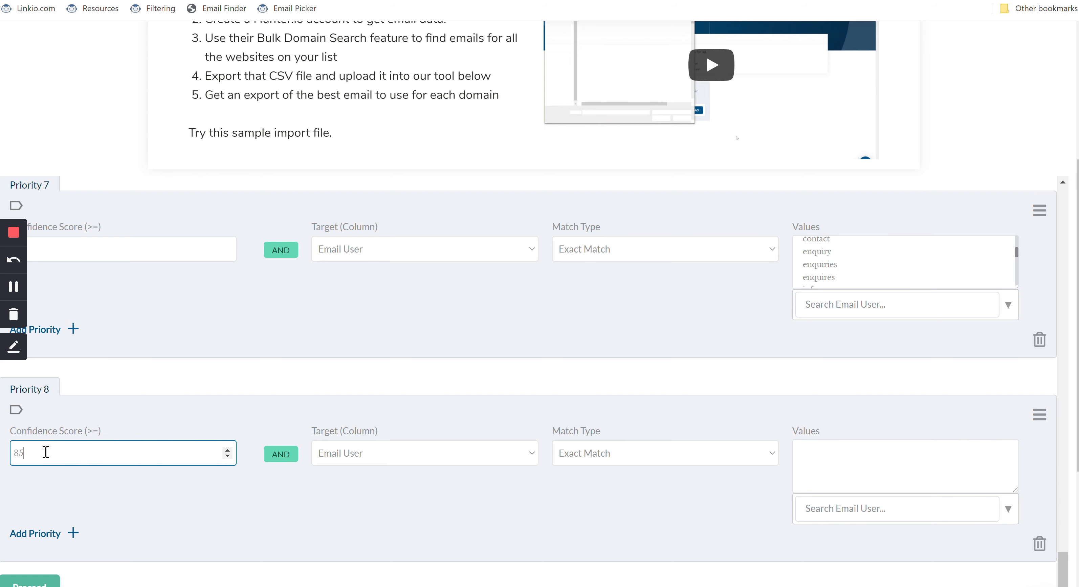
key(BackSpace)
text(75)
Run the email picker with the configured priorities and examine the emails and reasons chosen for each domain in the results
click(36, 582)
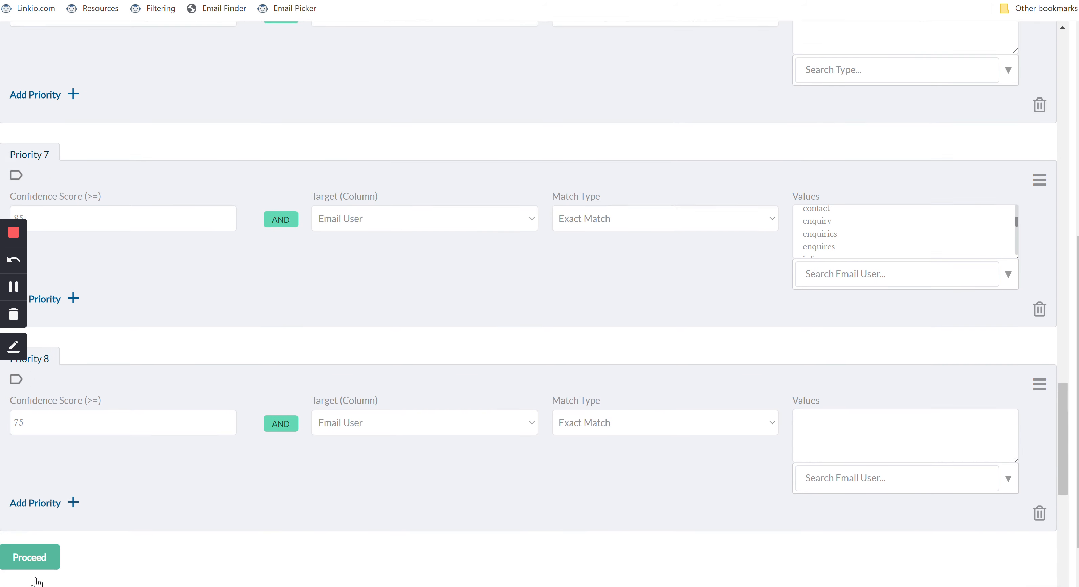
scroll(142, 552, up, 6)
scroll(142, 552, up, 20)
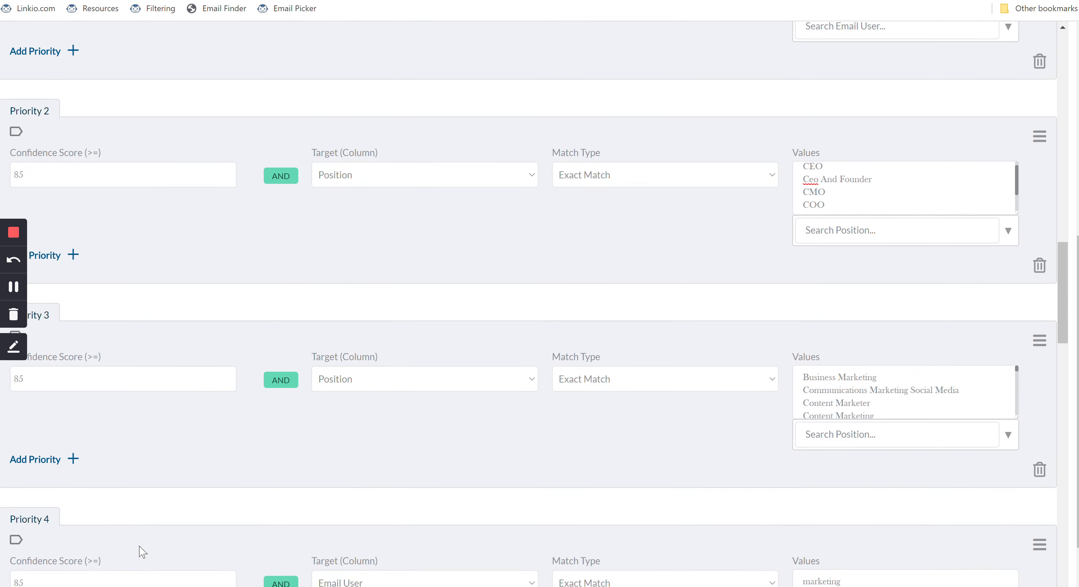
scroll(142, 551, up, 5)
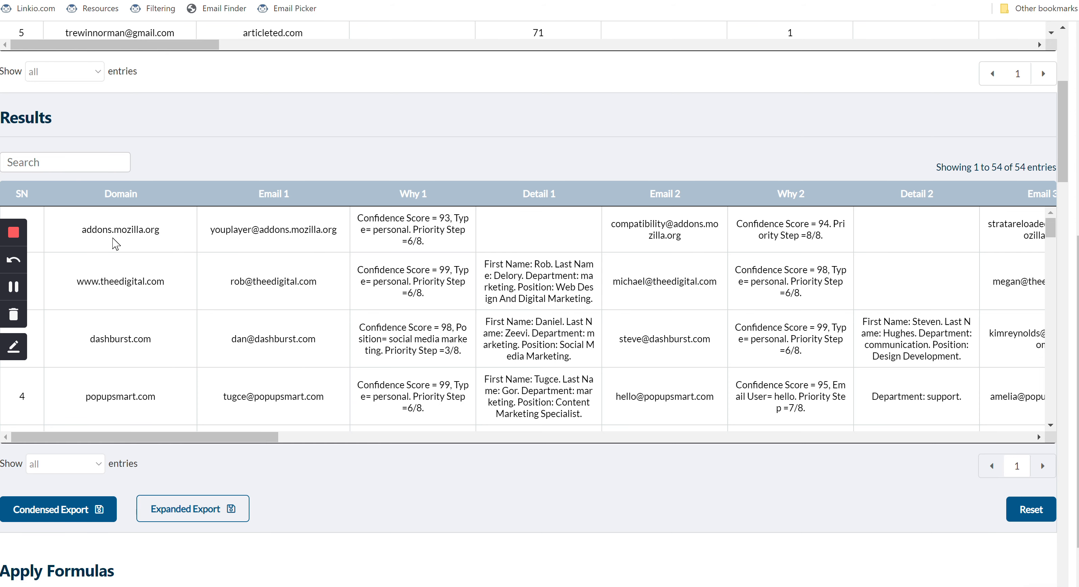
scroll(213, 160, down, 1)
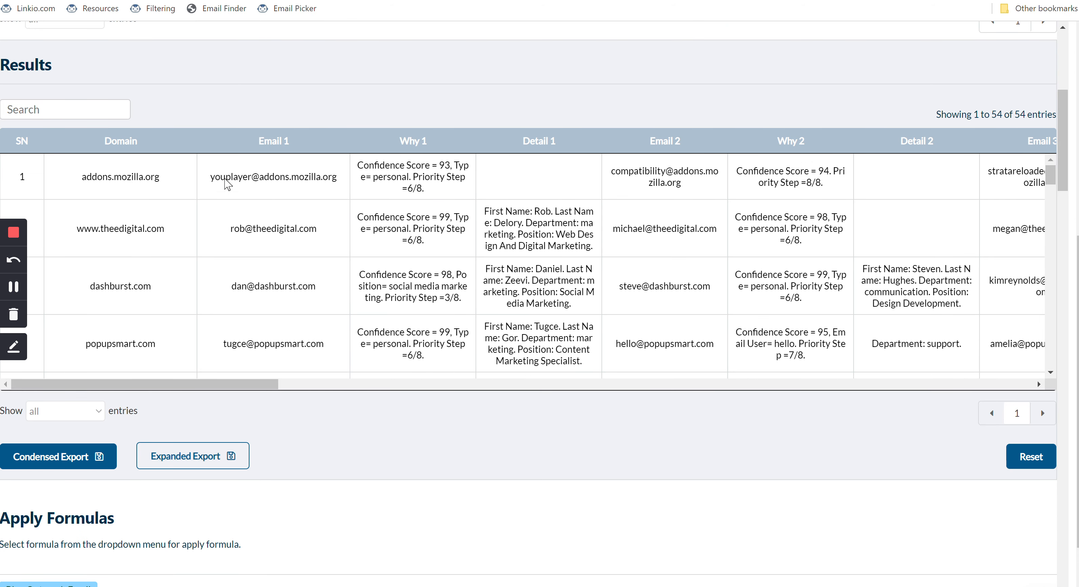
Review the first domains in the picker results, and download the results with the expanded export
scroll(227, 184, down, 1)
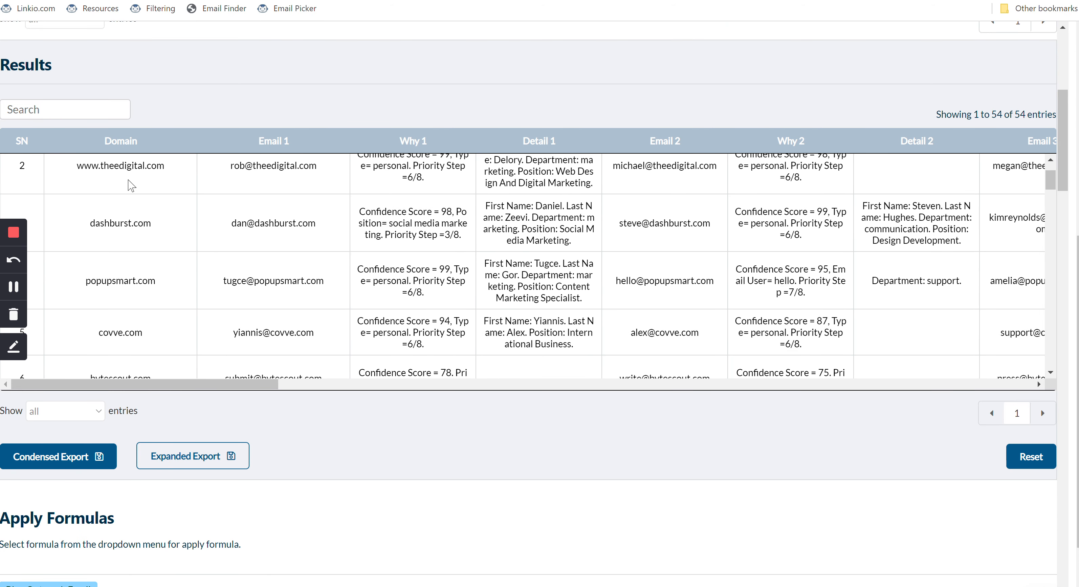
scroll(335, 191, up, 1)
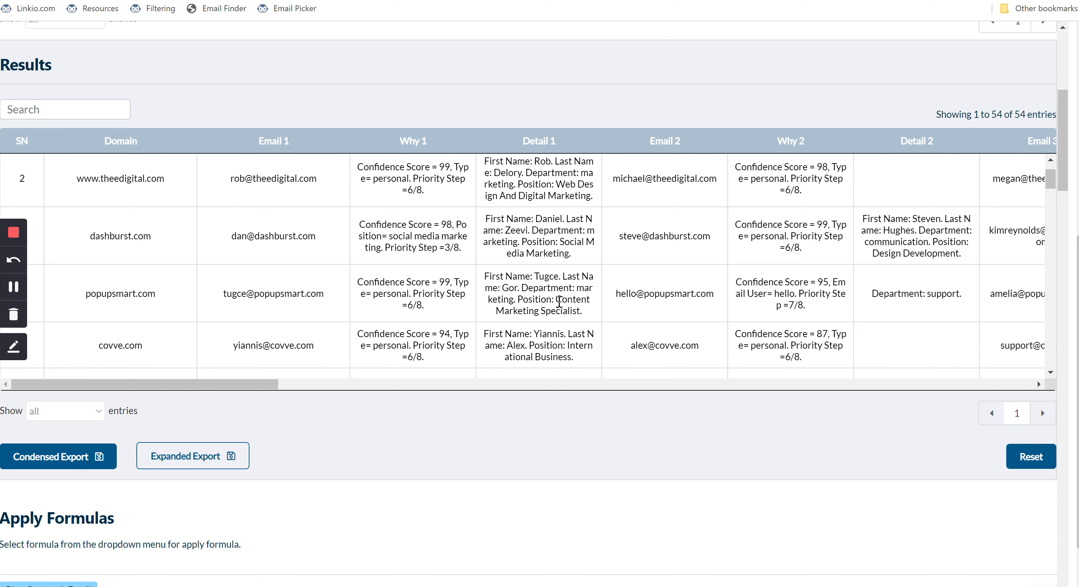
scroll(560, 301, down, 5)
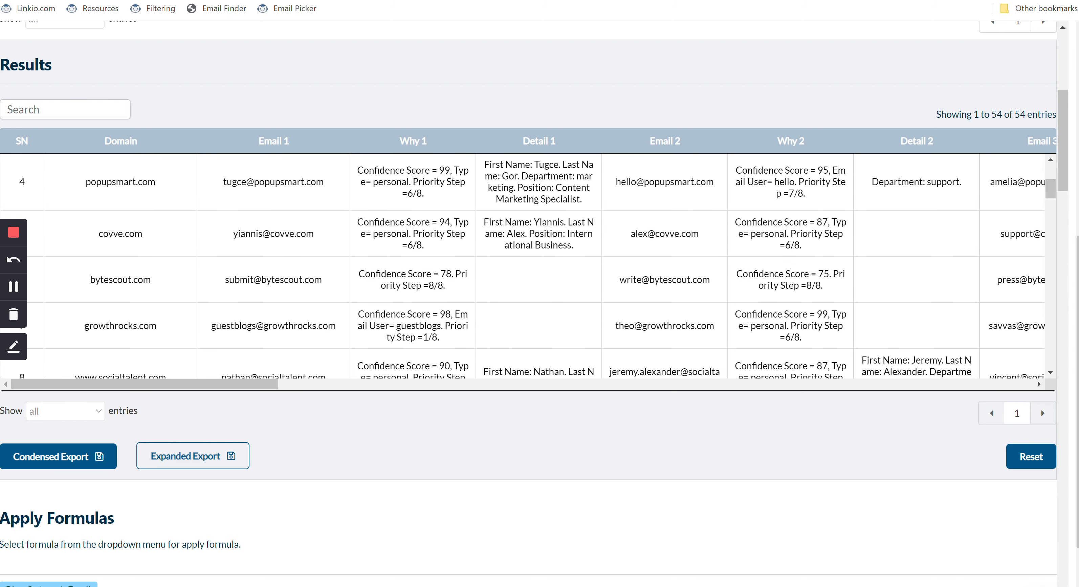
click(210, 460)
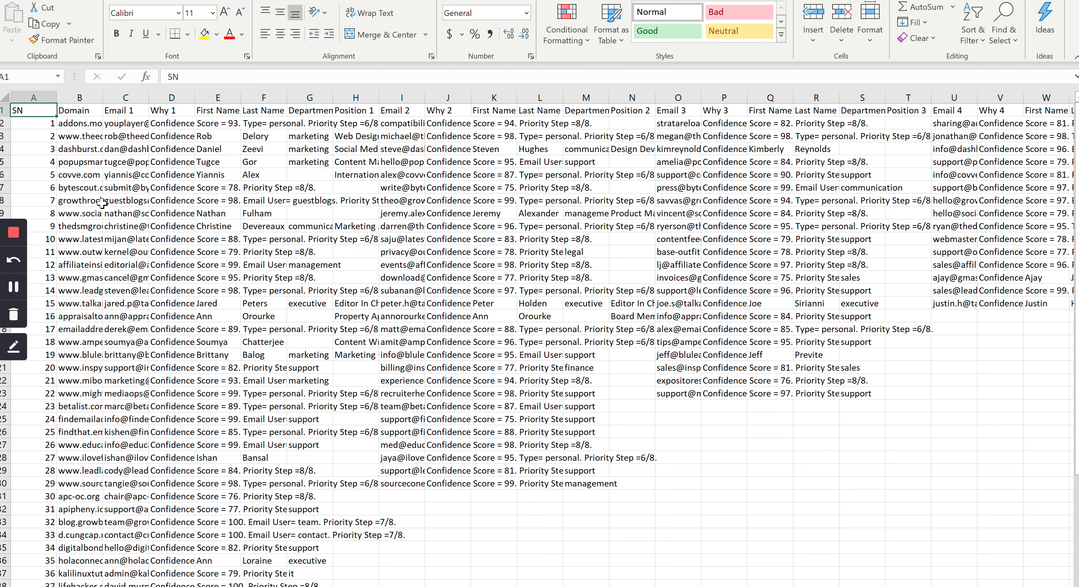
In the exported Excel workbook, examine the Domain, Email 1 and Email 2 columns and the further email columns beside them
click(80, 135)
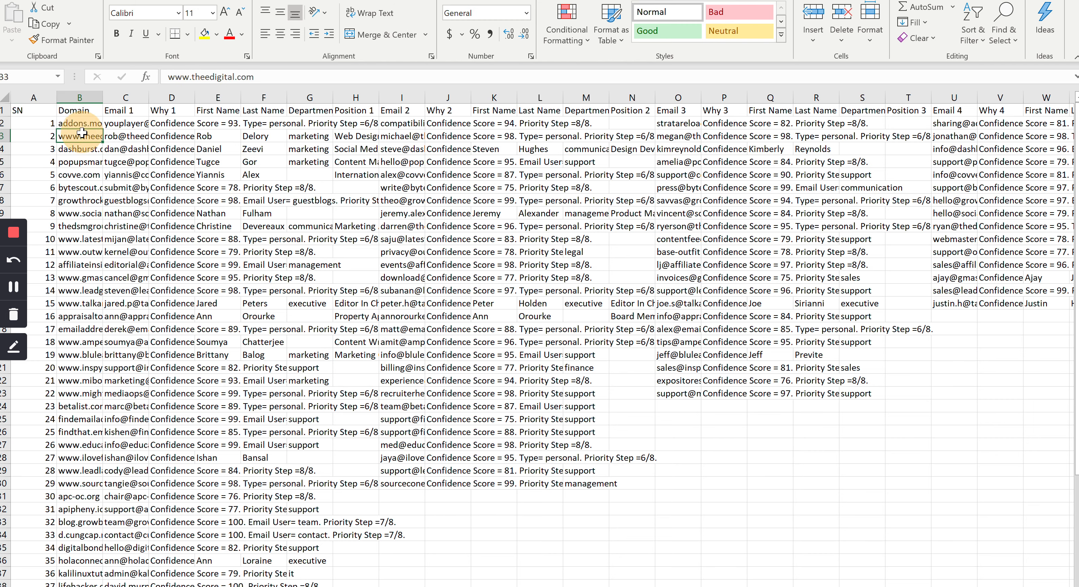
click(133, 150)
click(134, 164)
scroll(131, 302, down, 2)
scroll(131, 302, up, 2)
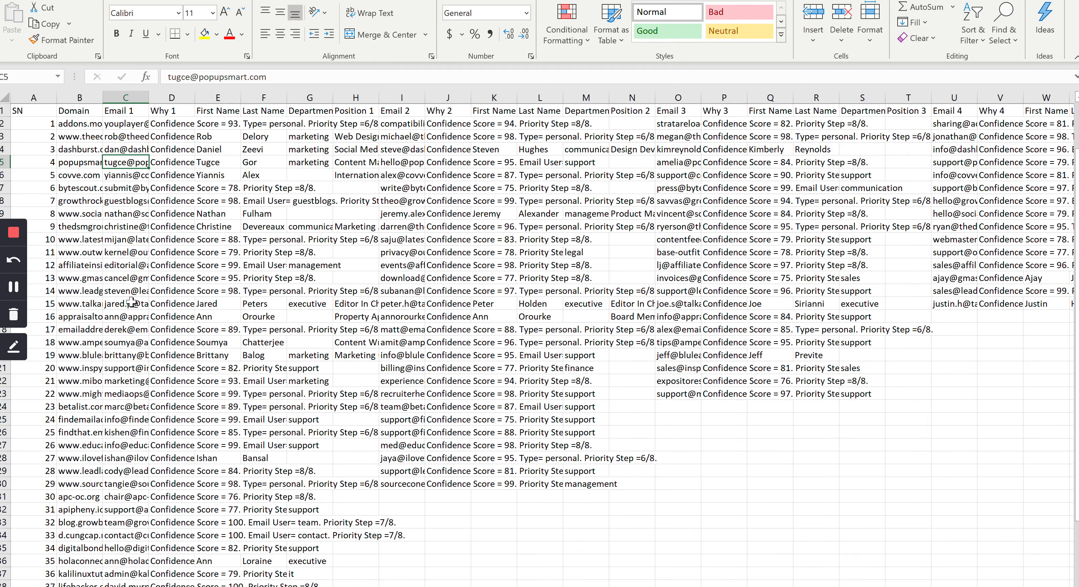
click(396, 290)
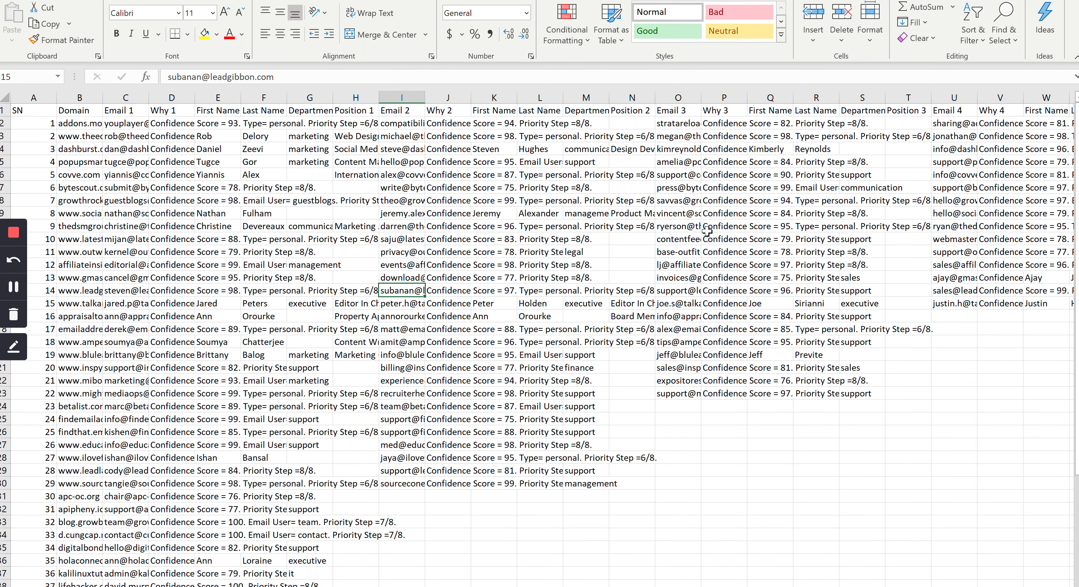
scroll(876, 244, right, 2)
scroll(871, 178, left, 2)
Examine the dashburst.com row cell by cell, comparing the Email 1 and Email 2 choices with their reasons and contact details
click(77, 150)
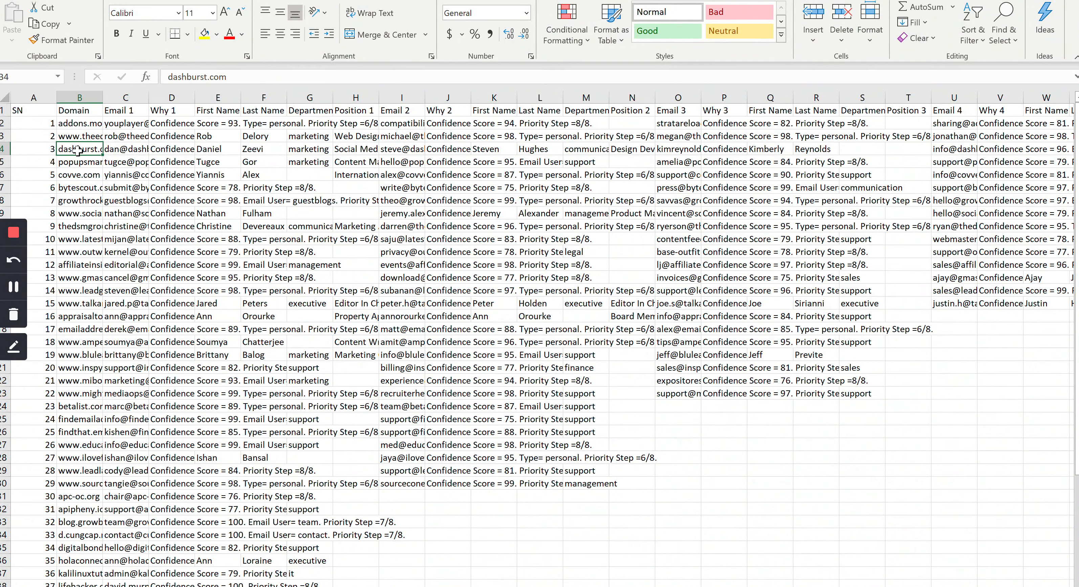
key(Right)
key(Right)
key(Right)
key(Right)
key(Right)
key(Right)
key(Right)
key(Right)
key(Right)
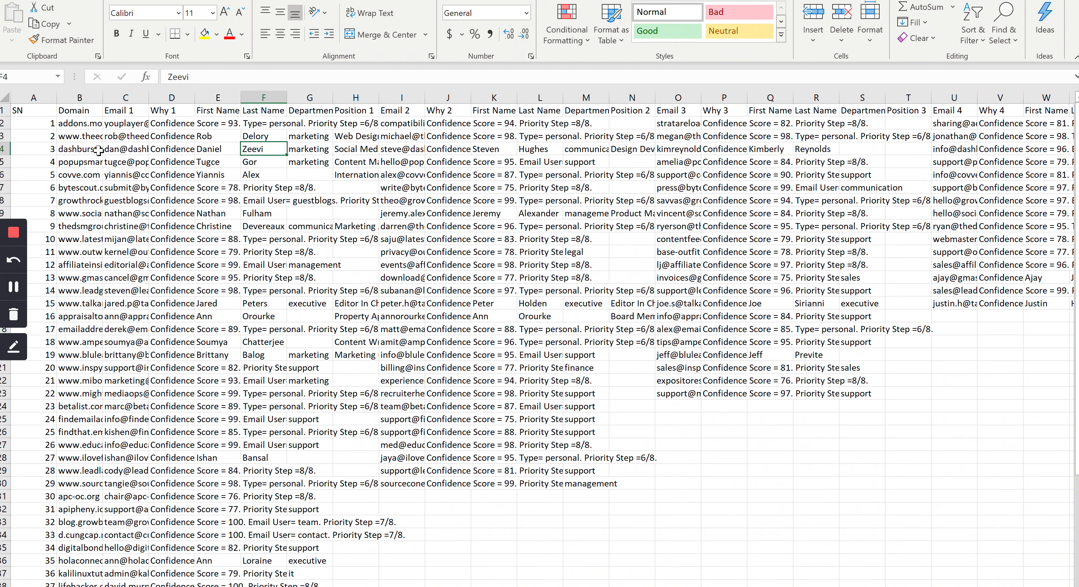
key(Left)
key(Left)
key(Left)
key(Left)
key(Left)
key(Left)
key(Left)
key(Left)
key(Right)
key(Right)
key(Right)
key(Right)
key(Right)
key(Right)
key(Right)
key(Right)
key(Right)
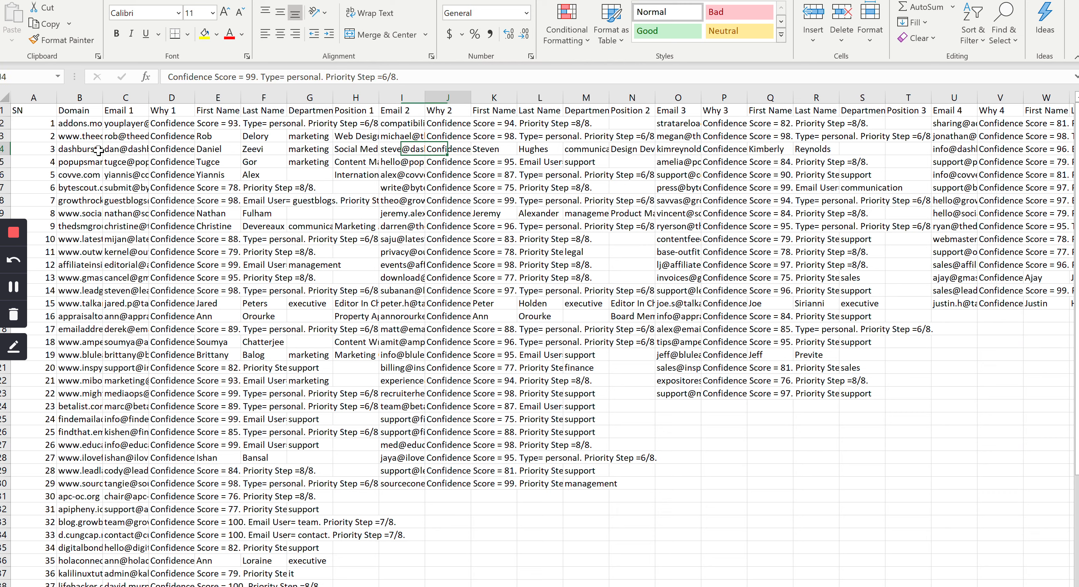
key(Right)
key(Left)
key(Left)
key(Left)
key(Left)
key(Right)
key(Right)
key(Right)
key(Left)
key(Left)
key(Left)
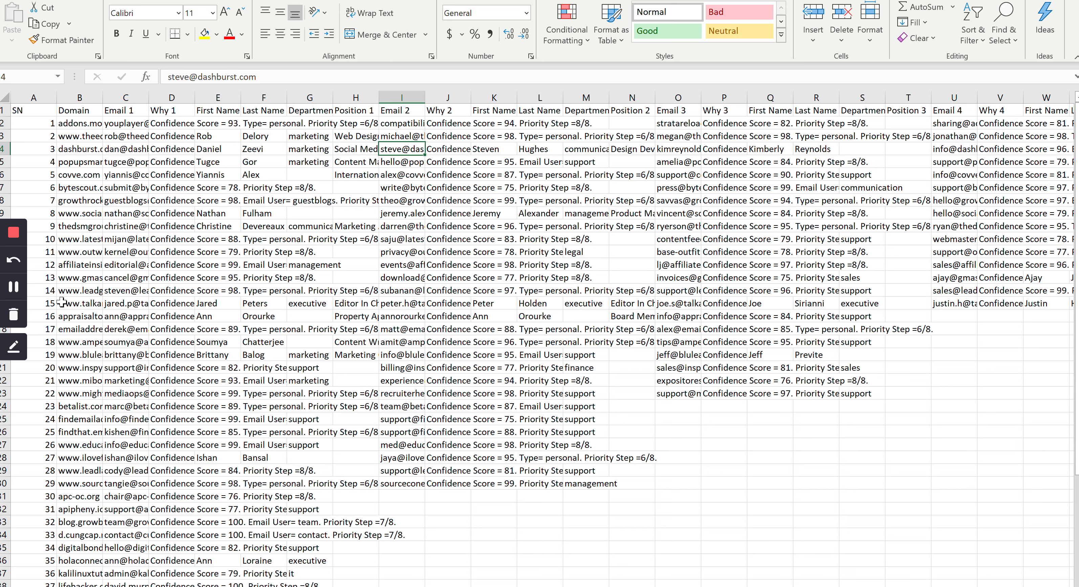
Examine the exported block from Domain to Email 2, from the header row down to affiliateinsider.com
click(96, 265)
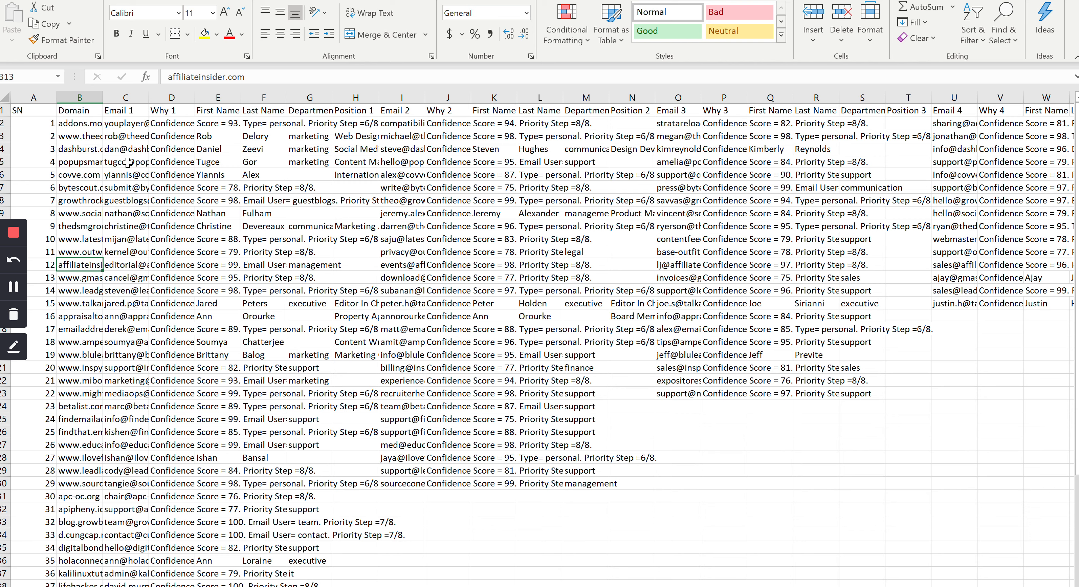
click(85, 135)
drag(83, 113, 381, 272)
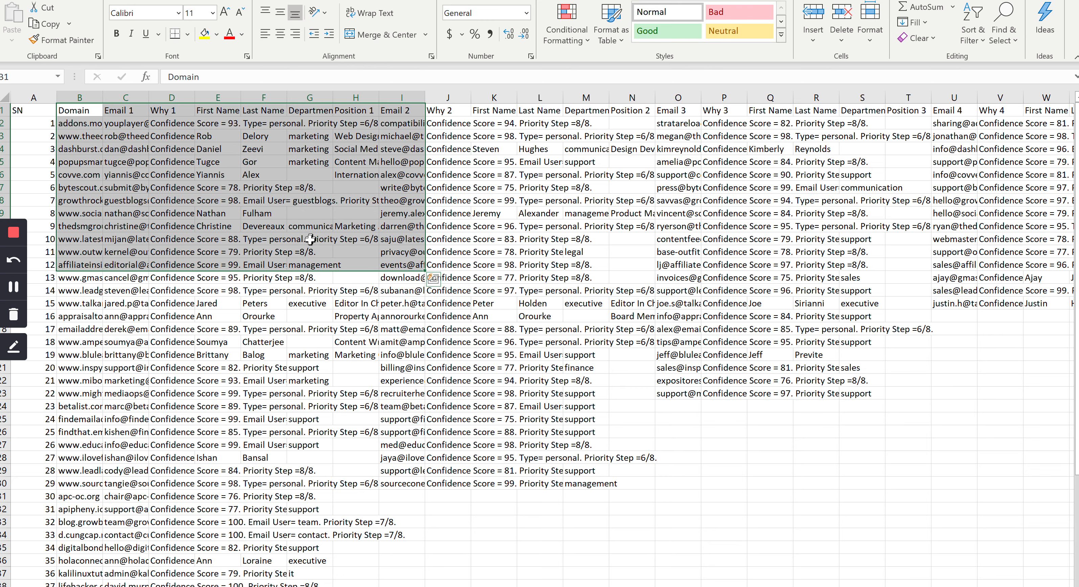
click(256, 278)
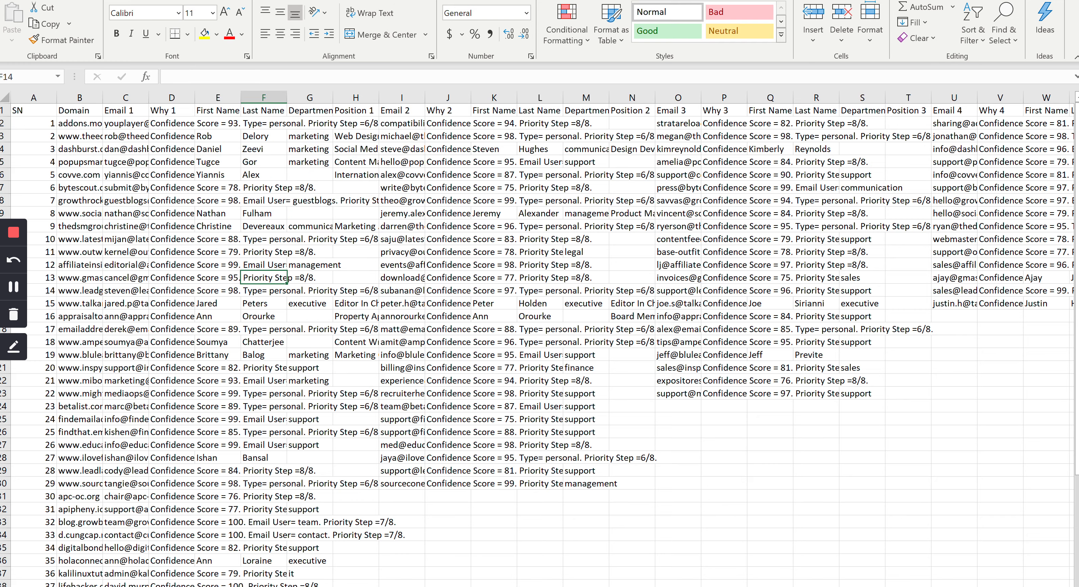
Switch back to the browser and examine the Tools section of Linkio's SEO and Link Building Resources page
key(alt+Tab)
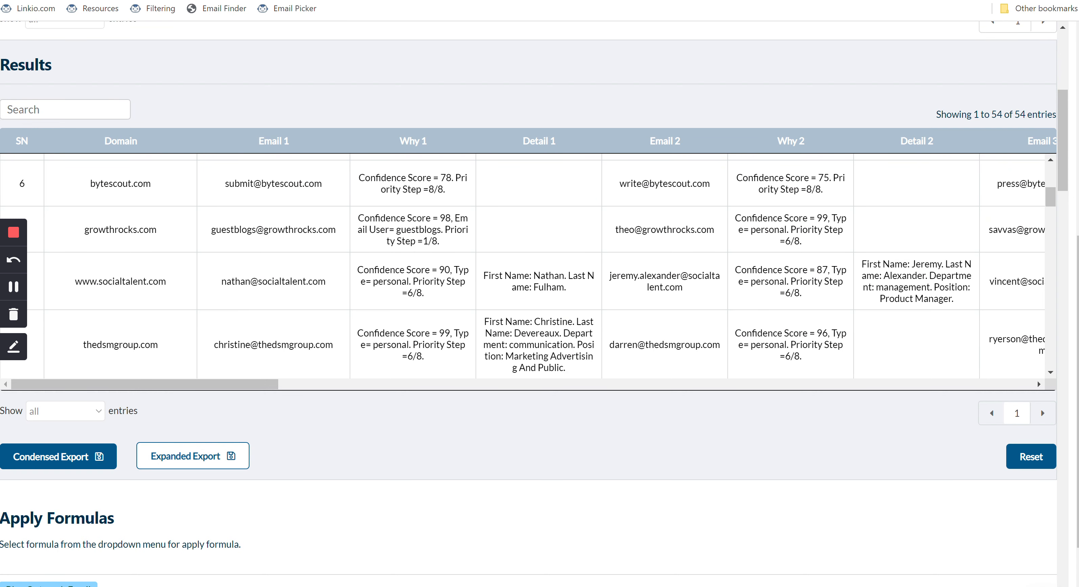
click(161, 8)
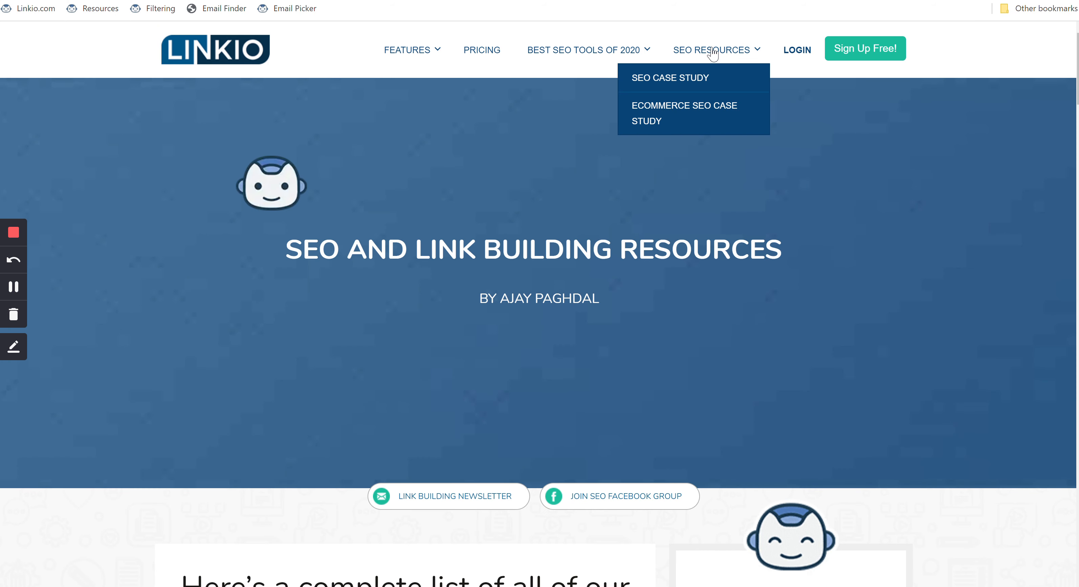
click(712, 48)
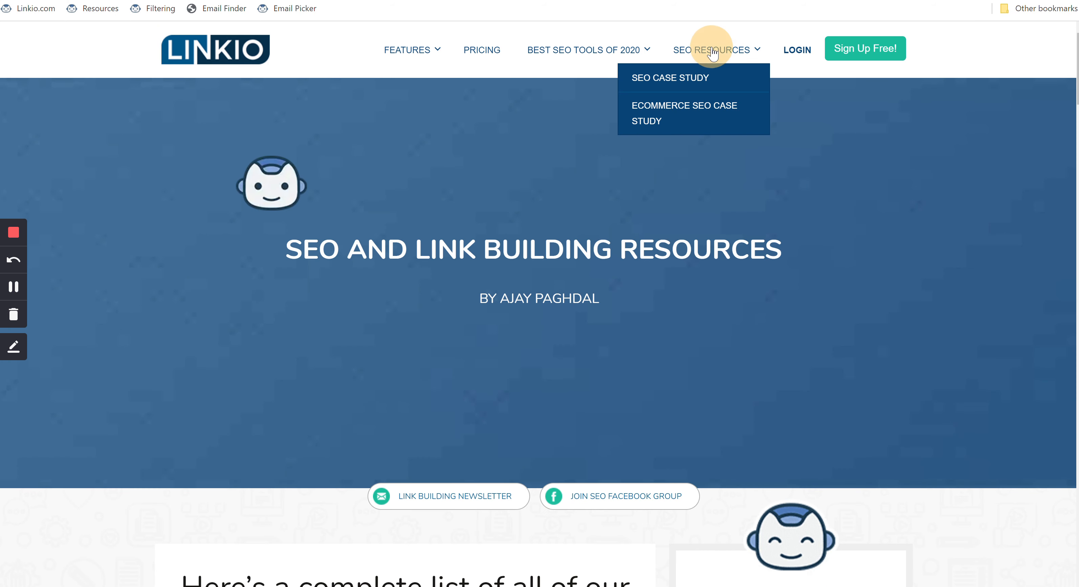
scroll(511, 414, down, 8)
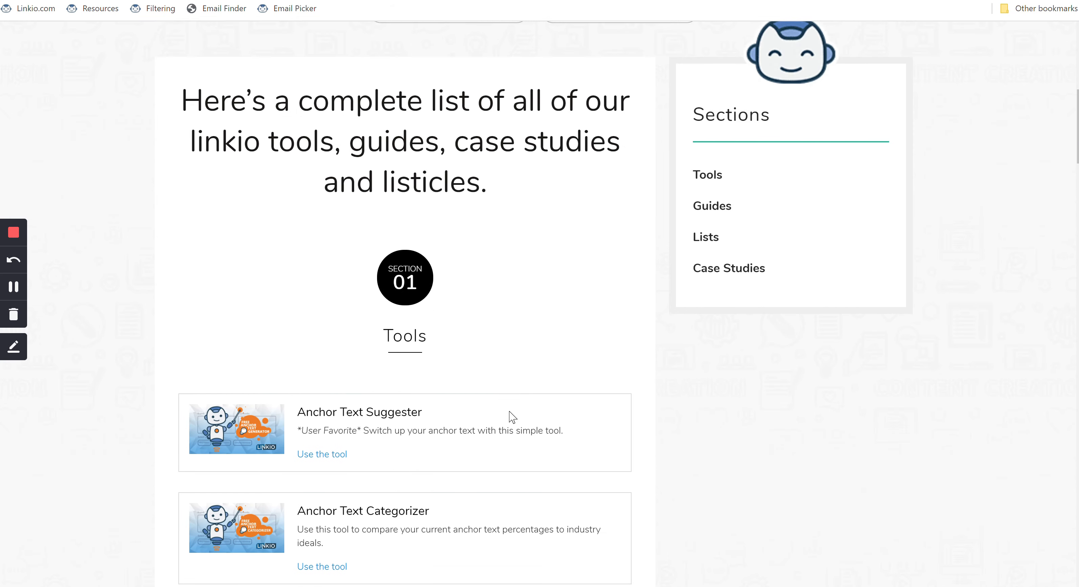
scroll(511, 414, down, 5)
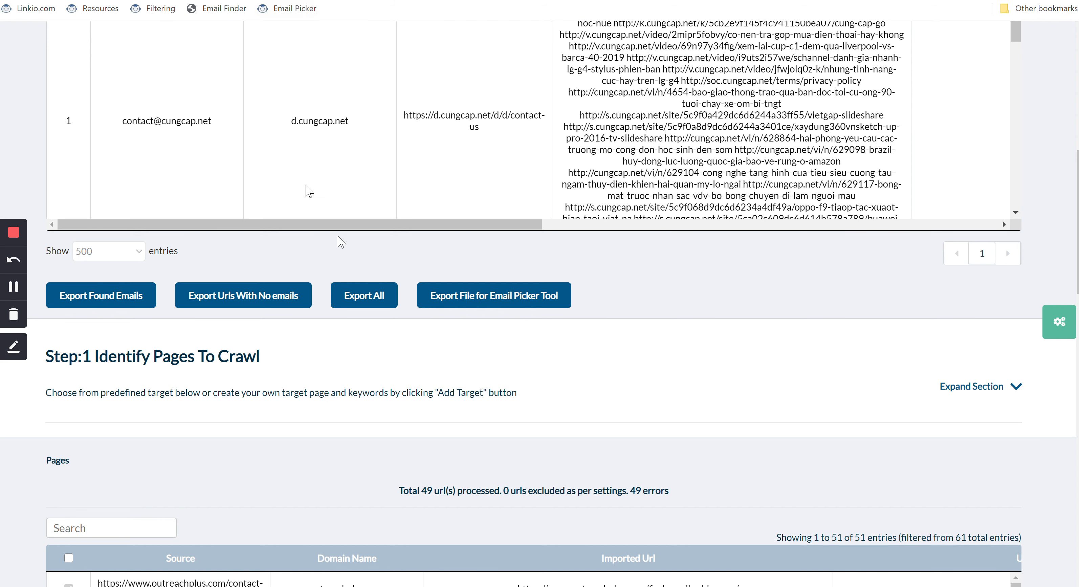
Examine the email finder's imported URLs, final email results, export options and list of pages to crawl
scroll(639, 356, up, 10)
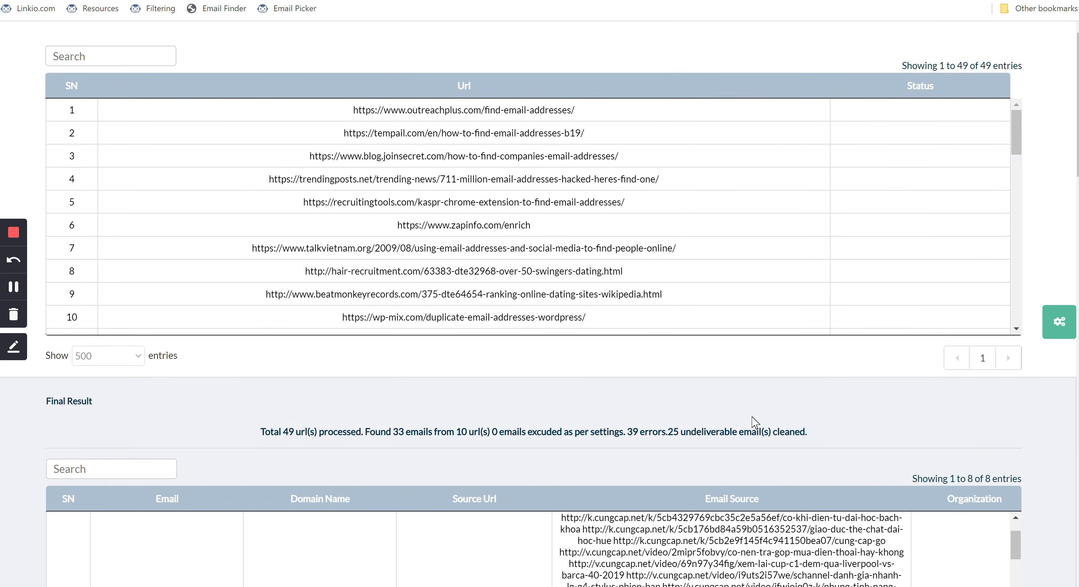
scroll(755, 423, down, 3)
scroll(795, 420, down, 1)
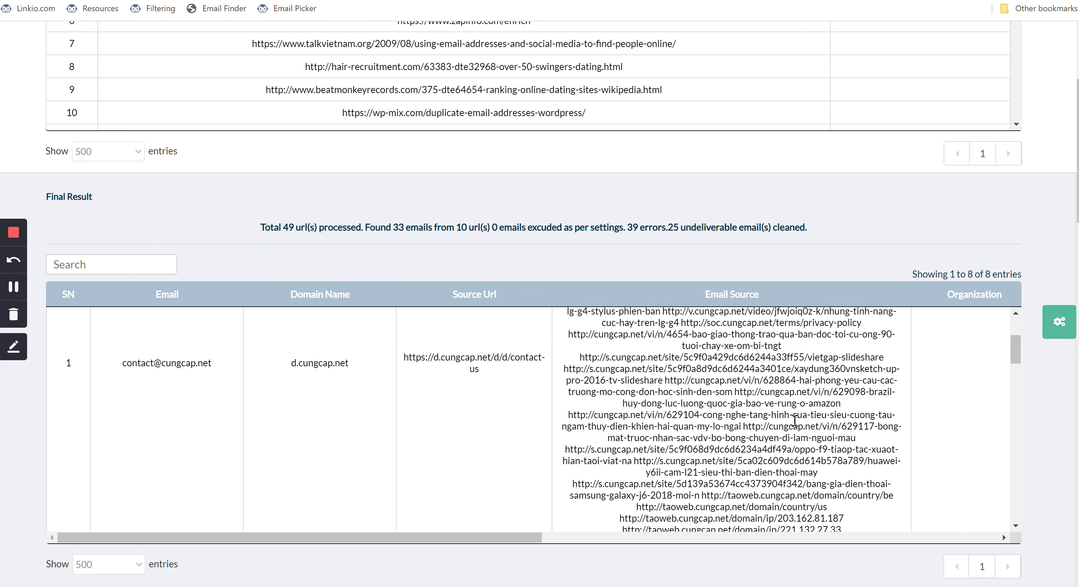
scroll(800, 222, down, 5)
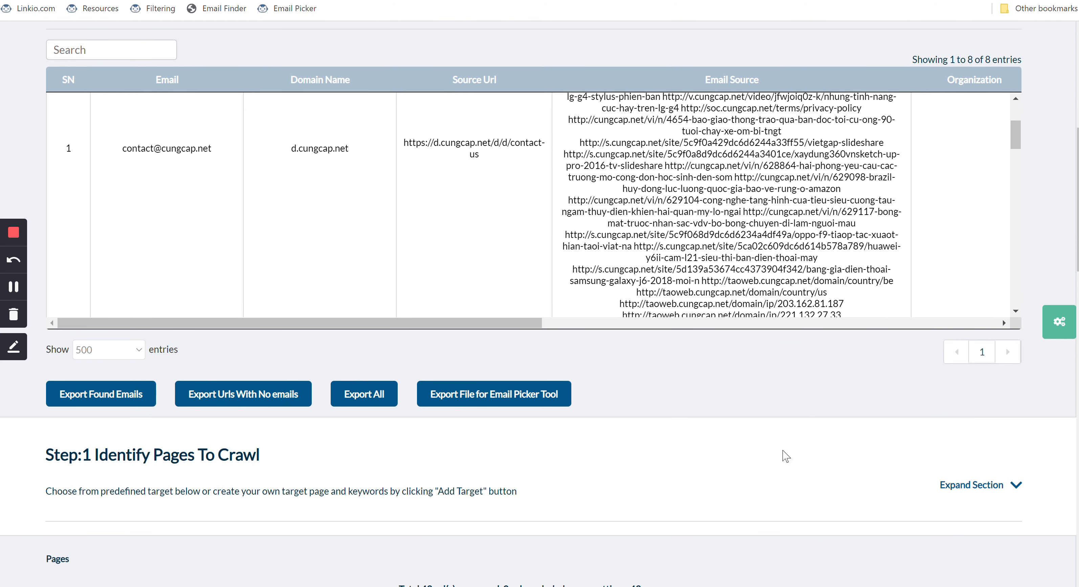
right_click(776, 452)
scroll(777, 452, down, 2)
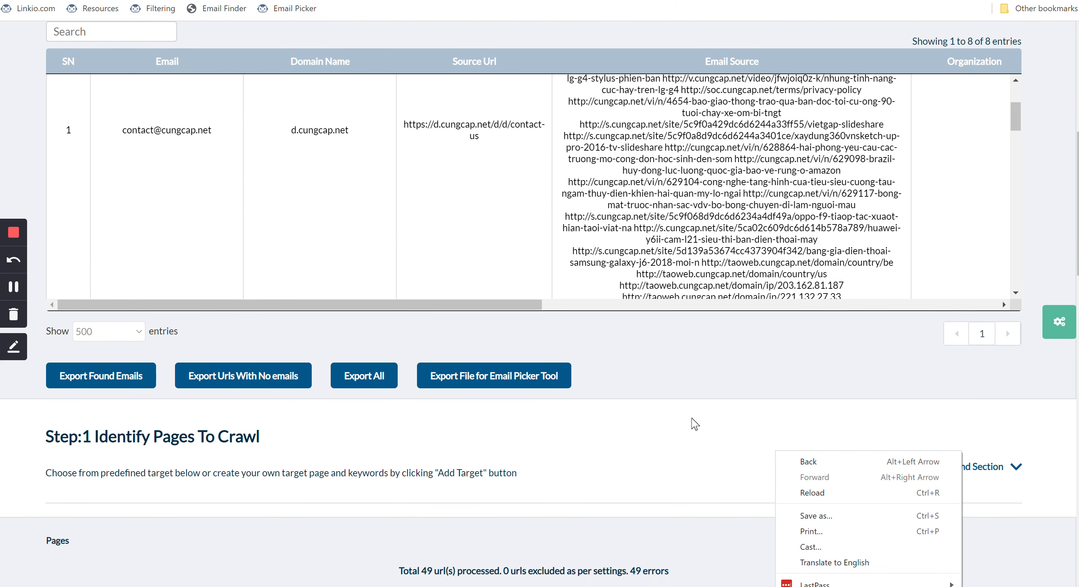
scroll(695, 423, down, 1)
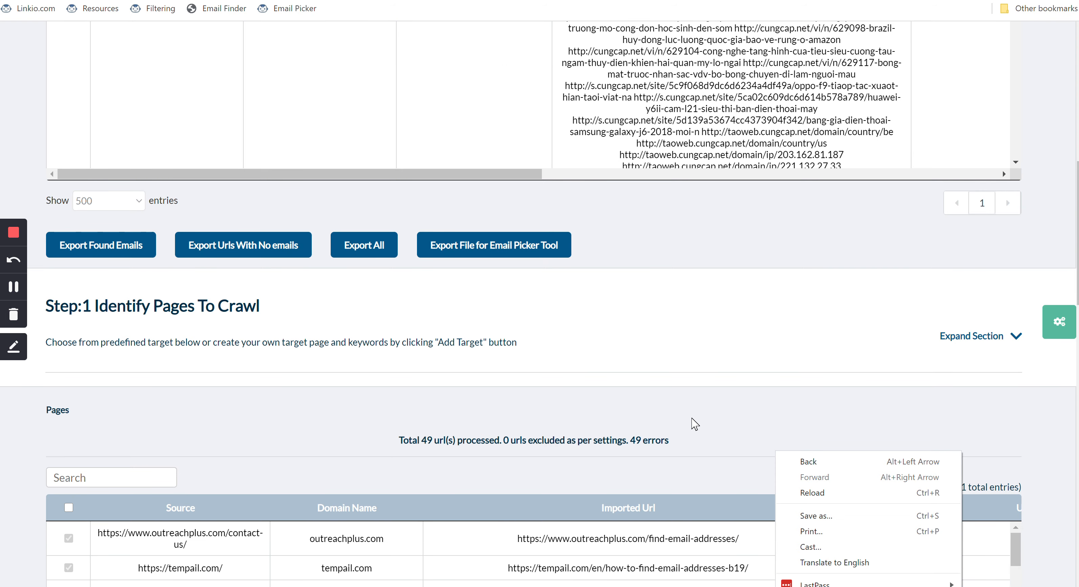
click(649, 414)
scroll(528, 422, down, 2)
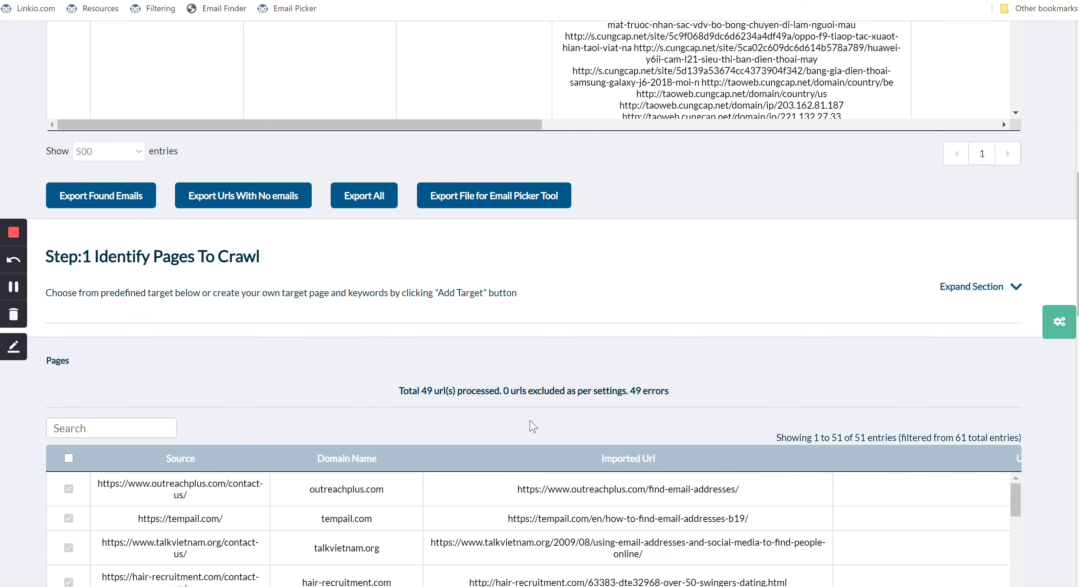